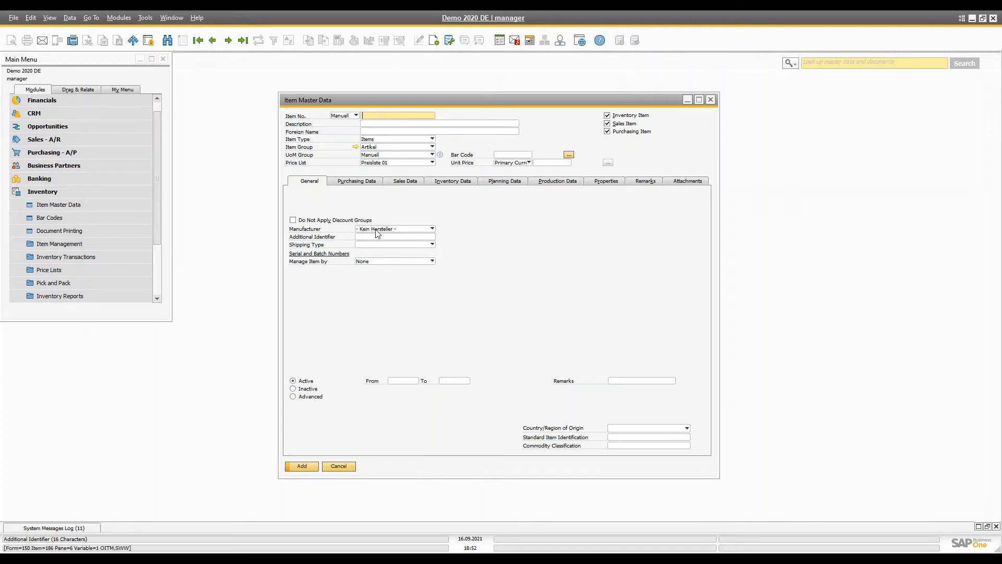
# Review the blank item's unit price field and its purchasing, sales, inventory and production data, returning to the general data
pyautogui.click(357, 181)
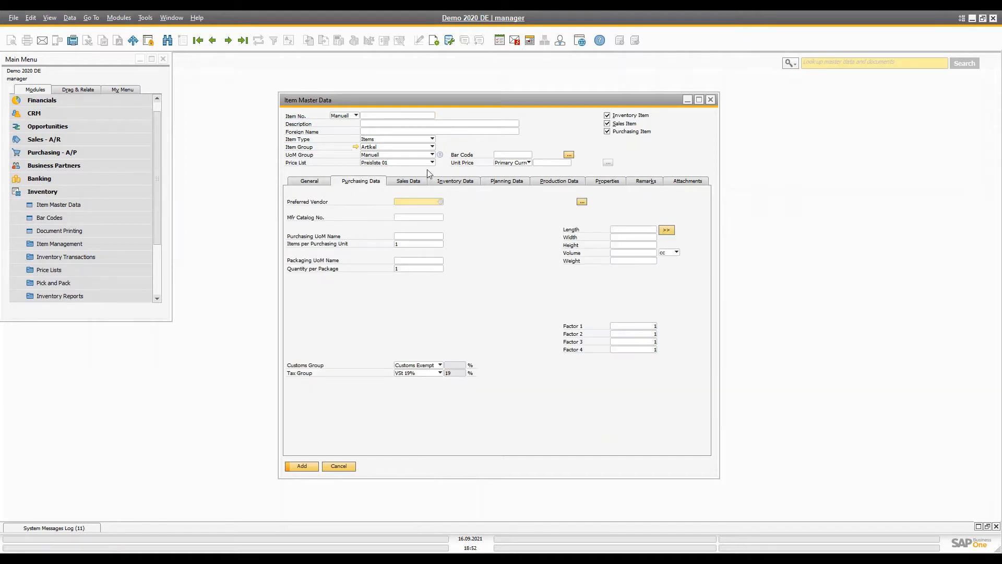
pyautogui.click(563, 163)
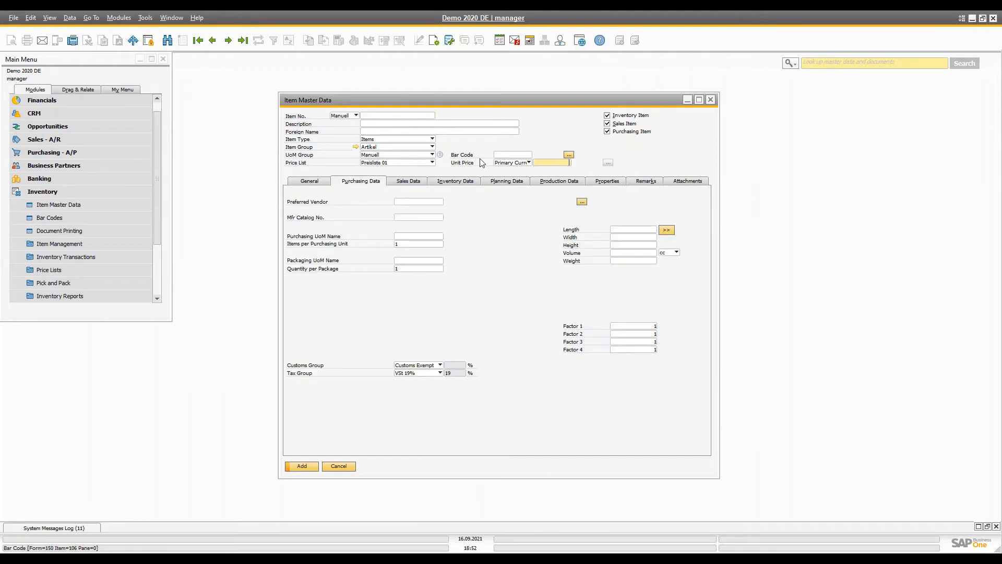
pyautogui.click(408, 180)
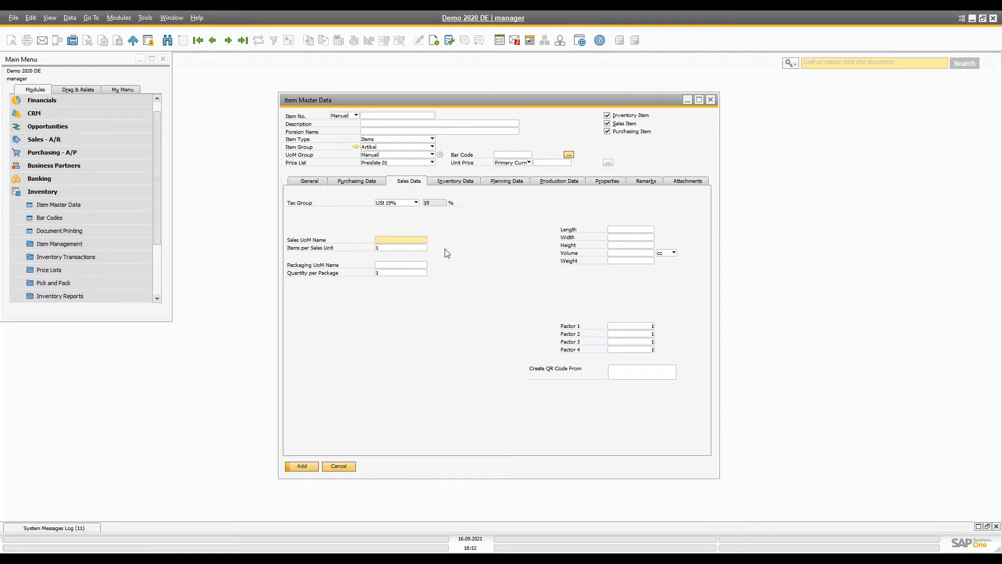
pyautogui.click(454, 182)
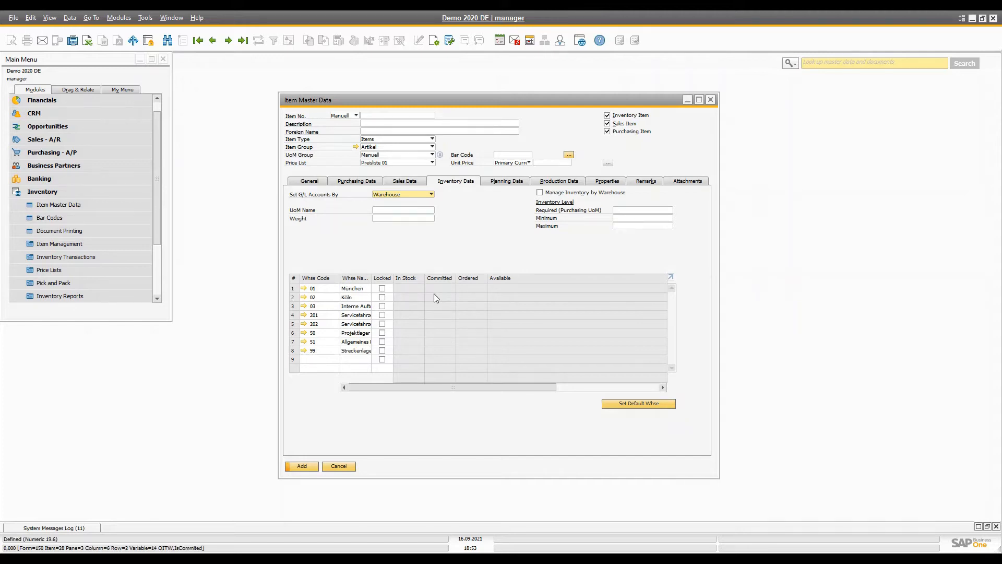
pyautogui.click(572, 182)
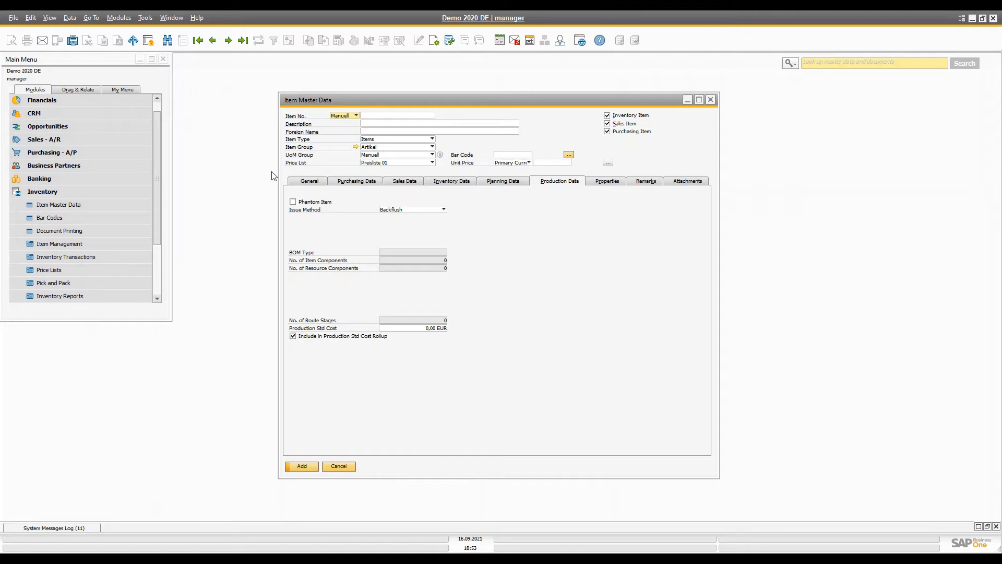
pyautogui.click(304, 183)
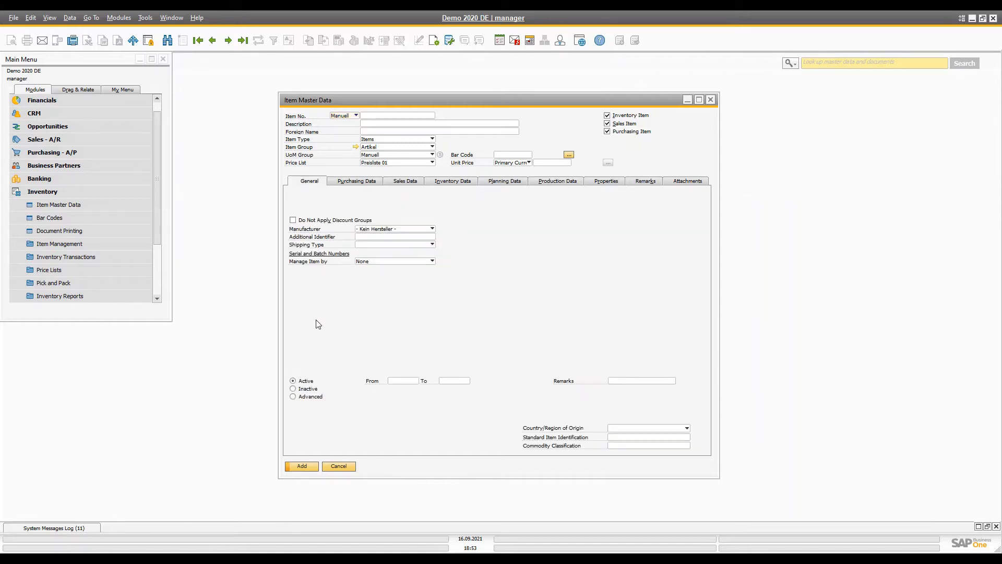
# Examine the blank item's Active, Inactive and Advanced status options, including the From, To and Remarks fields for the Inactive status
pyautogui.click(305, 390)
pyautogui.click(302, 398)
pyautogui.click(303, 384)
pyautogui.click(305, 390)
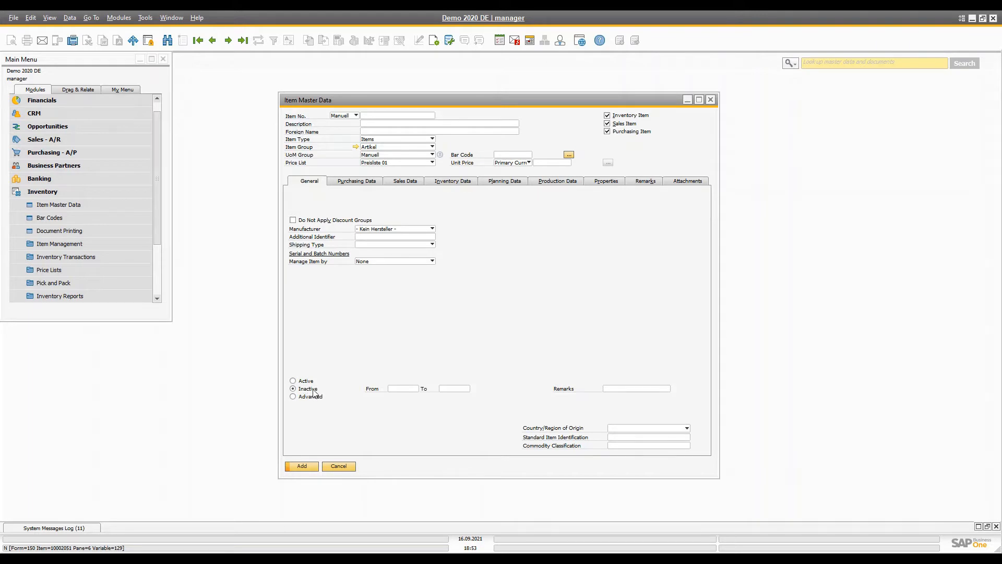
pyautogui.click(403, 389)
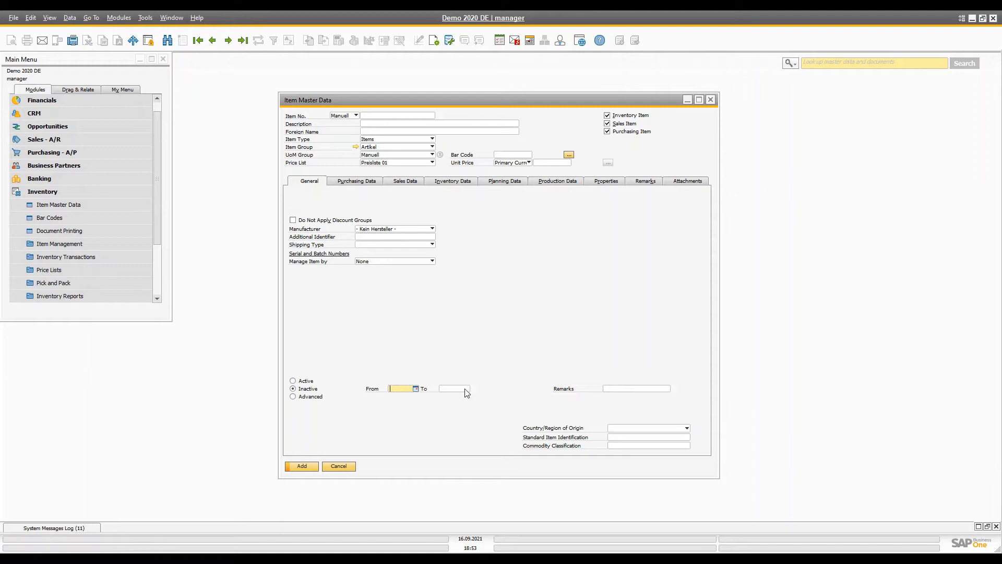
pyautogui.click(463, 389)
pyautogui.click(461, 389)
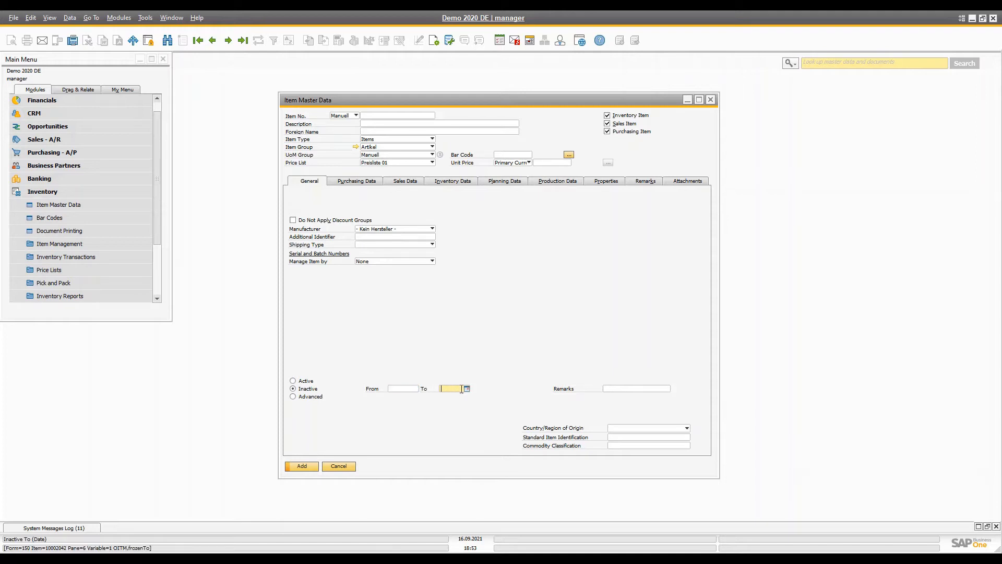
pyautogui.click(620, 389)
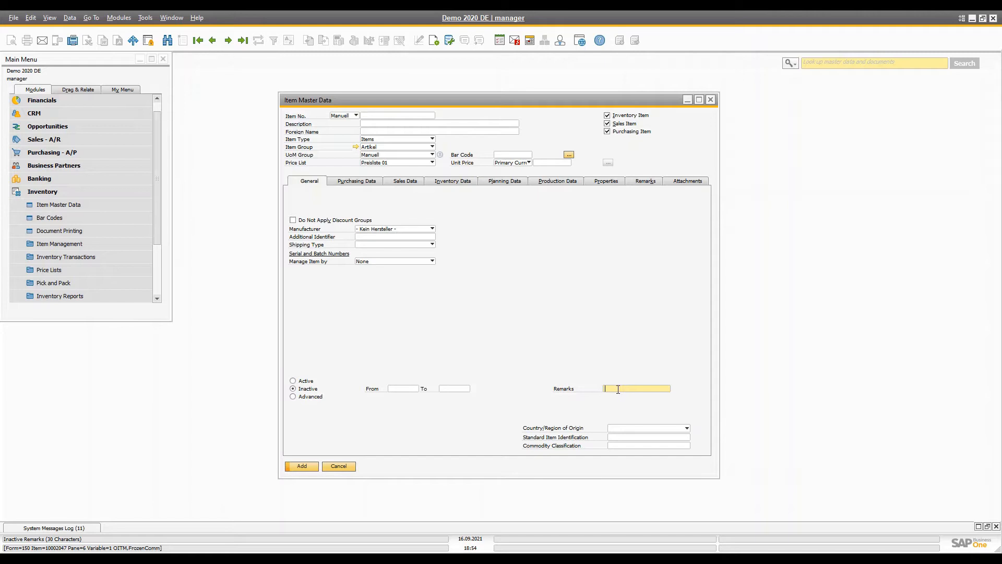
# Open the existing Printer item without keeping the blank record, and save it as inactive from 16.09.2021 to 17.09.2021
pyautogui.click(228, 40)
pyautogui.click(395, 293)
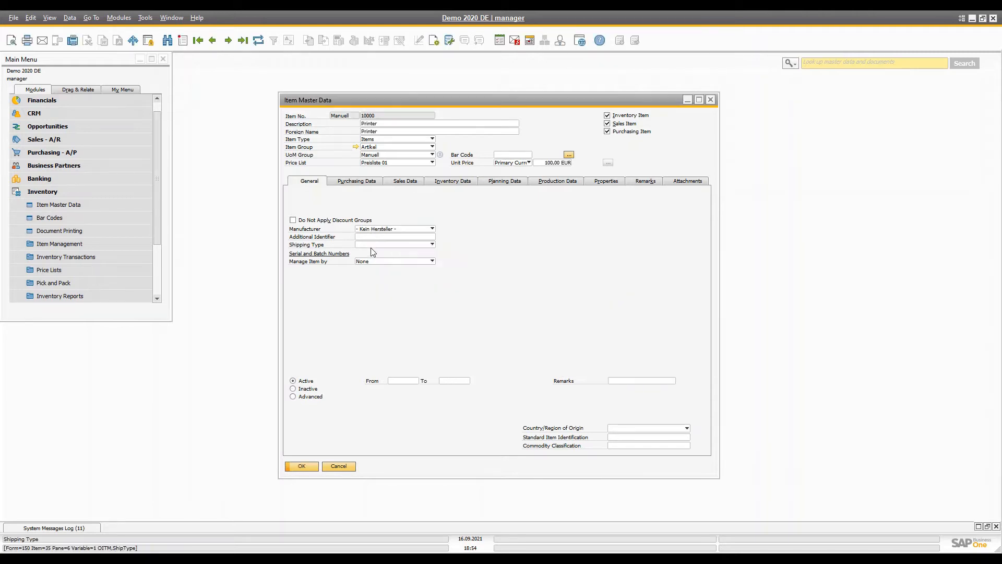
pyautogui.click(300, 390)
pyautogui.click(416, 389)
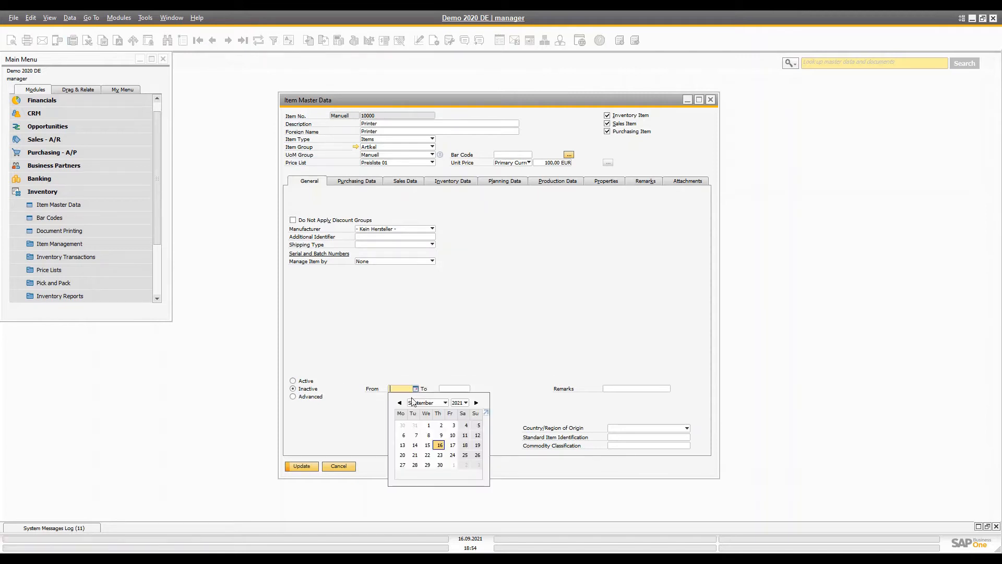
pyautogui.click(441, 446)
pyautogui.click(453, 389)
pyautogui.click(467, 389)
pyautogui.click(504, 446)
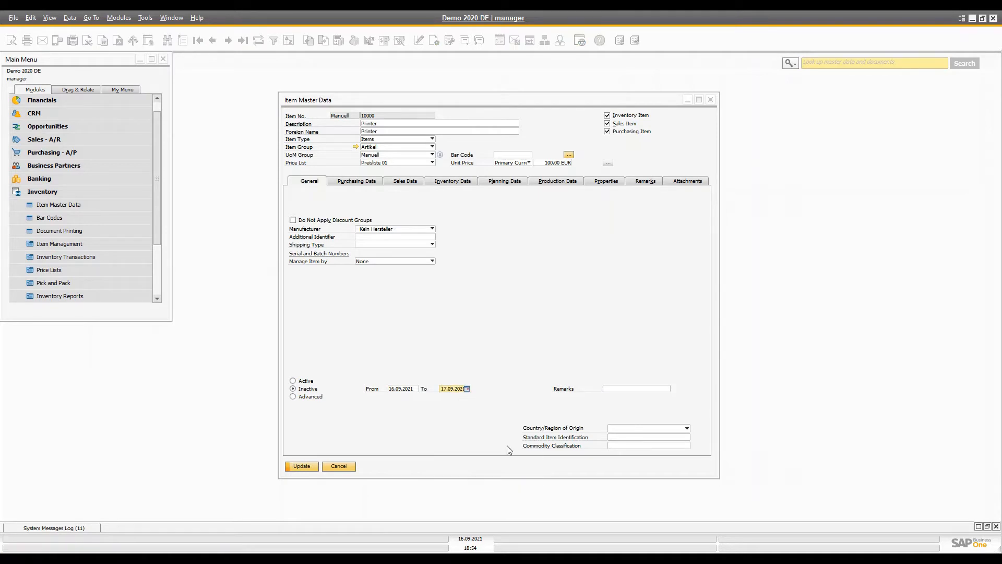
pyautogui.click(301, 468)
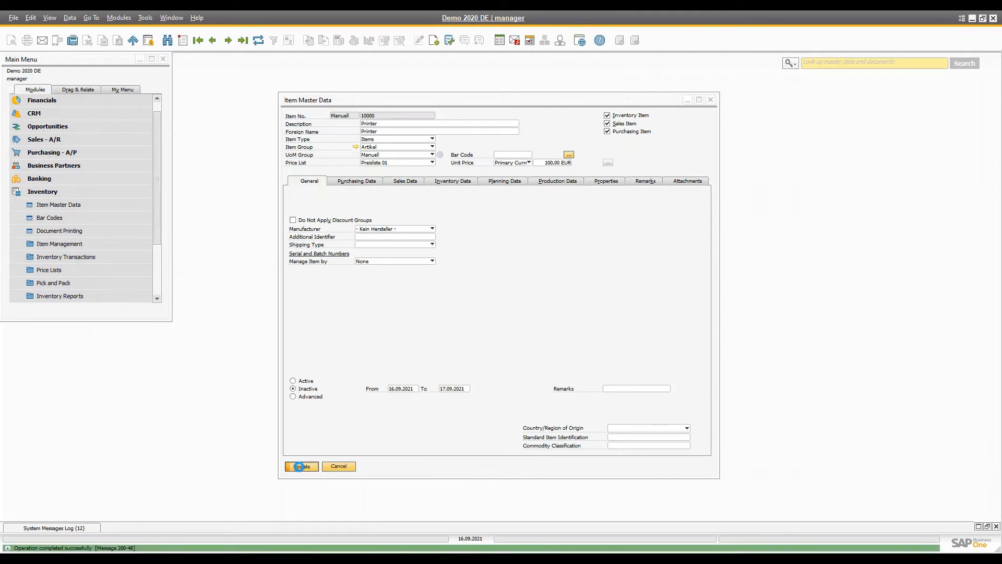
# Start a new sales order beside the item record and choose Ursulinengymnasium as the customer
pyautogui.click(68, 197)
pyautogui.click(56, 152)
pyautogui.click(61, 141)
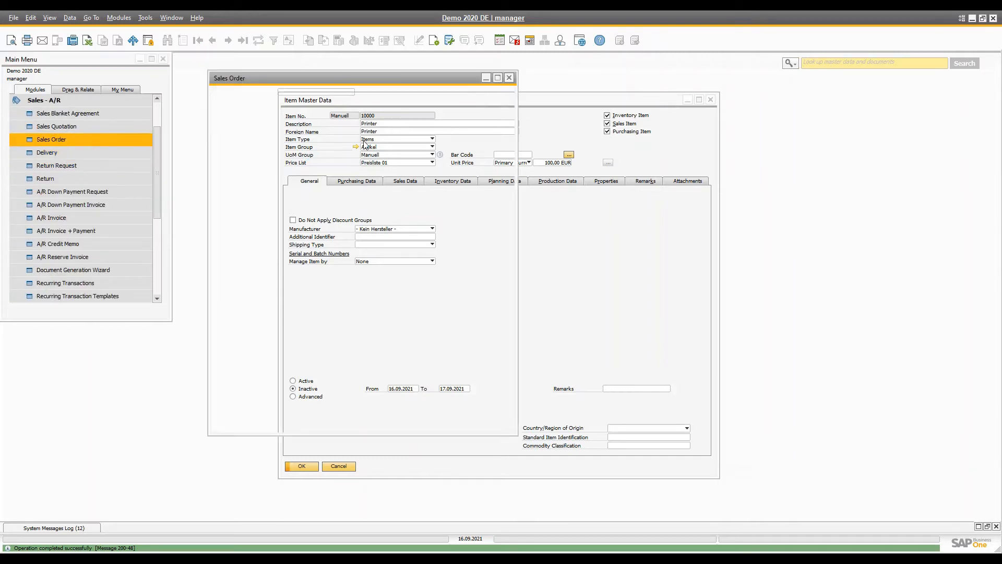
pyautogui.moveTo(305, 79); pyautogui.dragTo(609, 82)
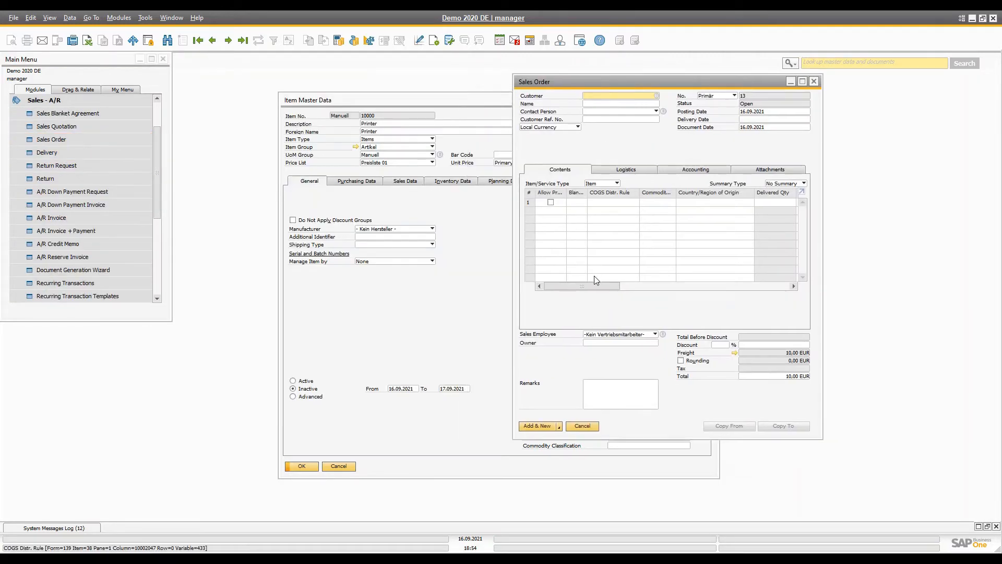
pyautogui.press('Tab')
pyautogui.doubleClick(295, 202)
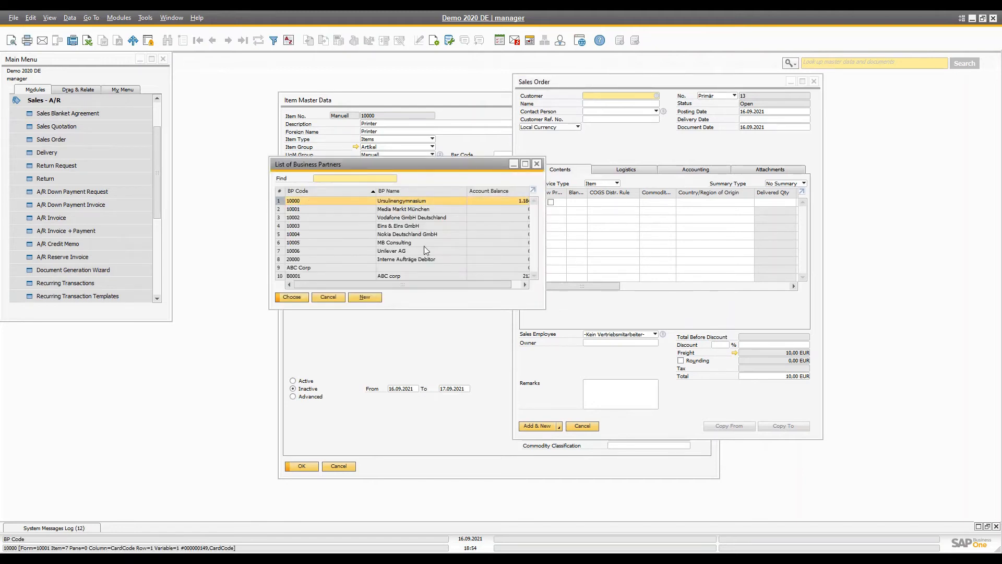
# Enter item 10000 (Printer) in the first row of the sales order
pyautogui.moveTo(592, 287); pyautogui.dragTo(643, 286)
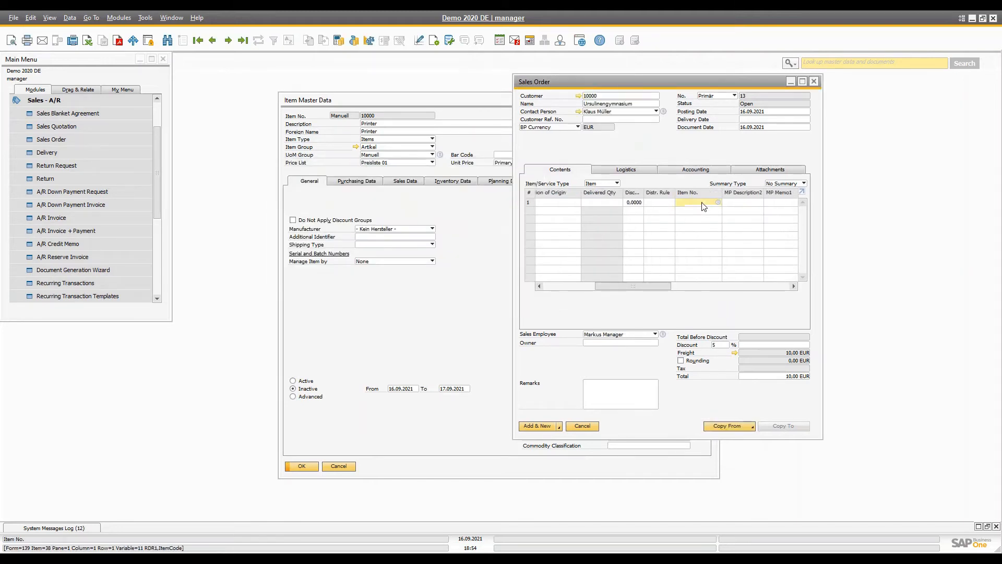
pyautogui.click(689, 203)
pyautogui.press('Tab')
pyautogui.moveTo(377, 164); pyautogui.dragTo(610, 166)
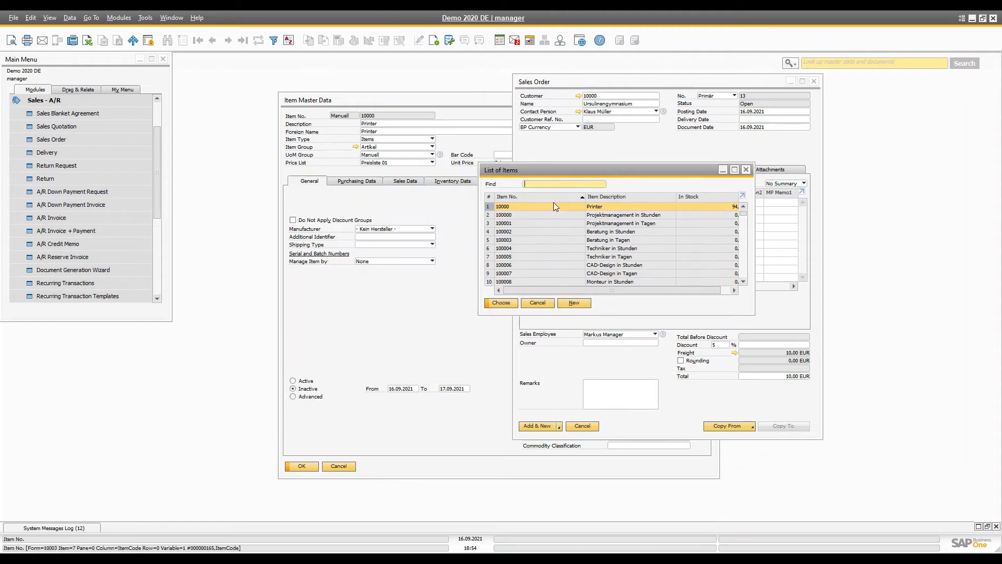
pyautogui.doubleClick(549, 204)
# Set the sales order's delivery date to 16.09.2021 and apply it to the existing rows
pyautogui.click(536, 425)
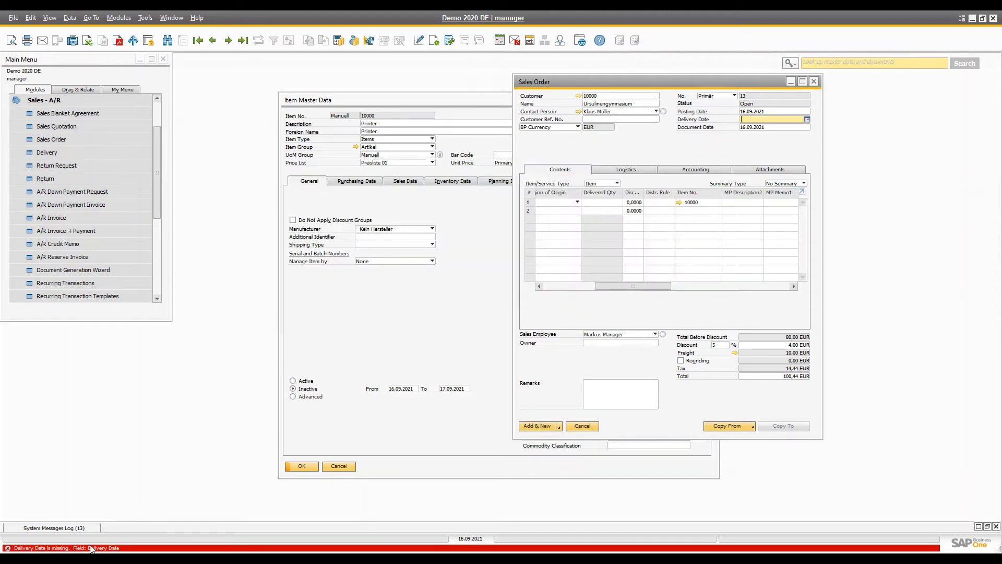
pyautogui.click(807, 119)
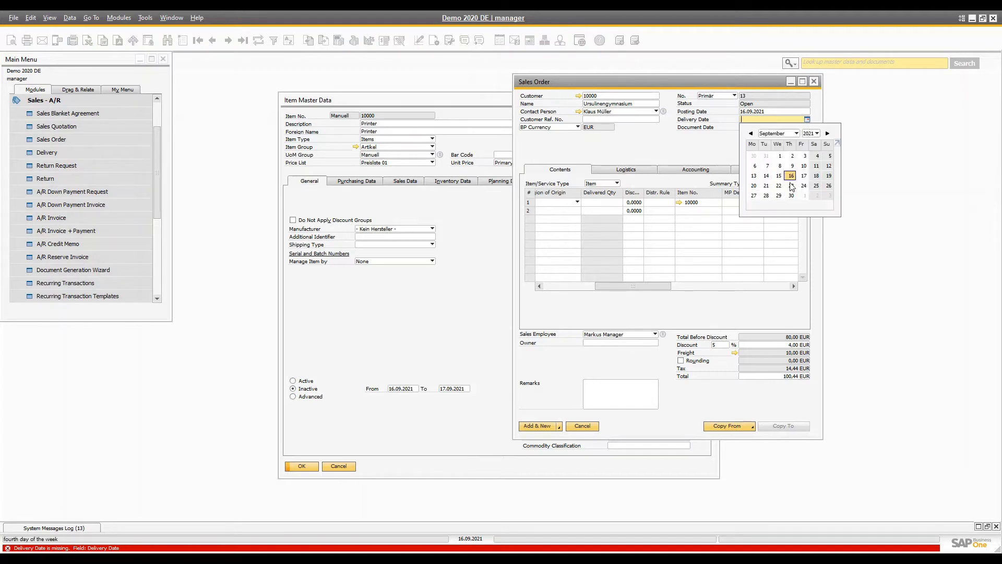
pyautogui.click(791, 175)
pyautogui.click(542, 427)
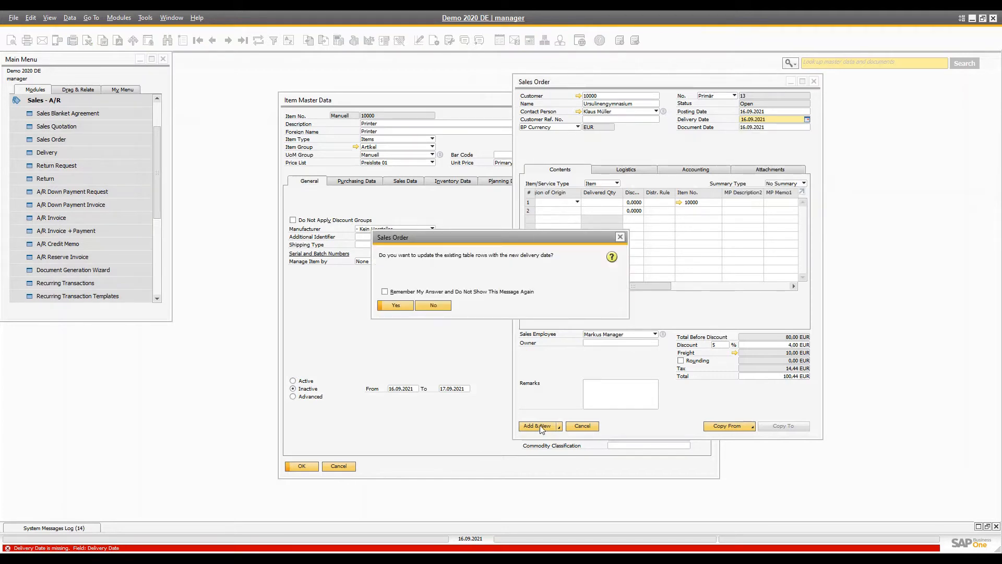
pyautogui.click(402, 306)
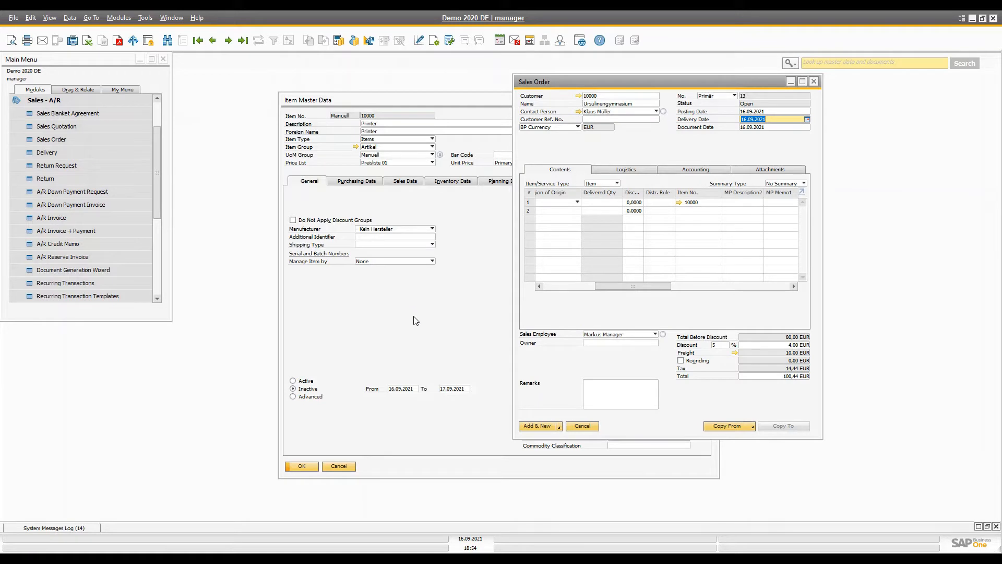
# Try to add the sales order containing the inactive Printer item, and close the order without saving
pyautogui.click(532, 425)
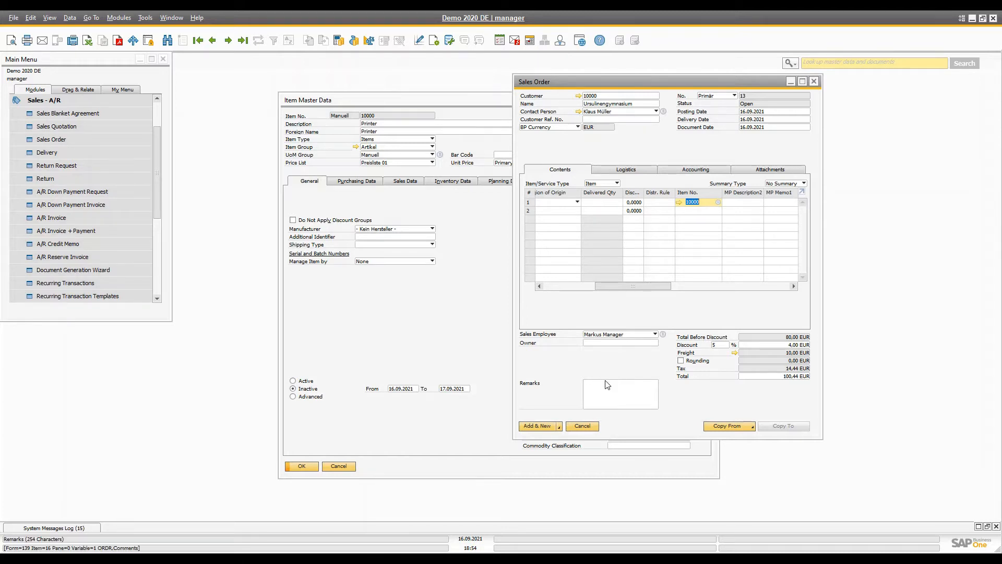
pyautogui.press('Escape')
pyautogui.click(460, 310)
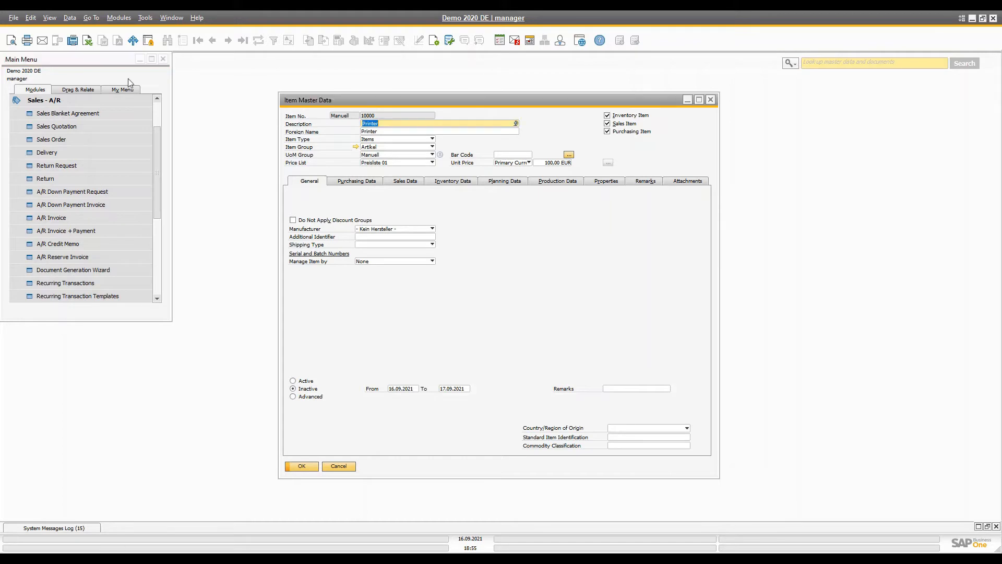
# Review the inventory item settings in General Settings, including where inactive items are displayed and the item defaults
pyautogui.click(56, 102)
pyautogui.click(61, 103)
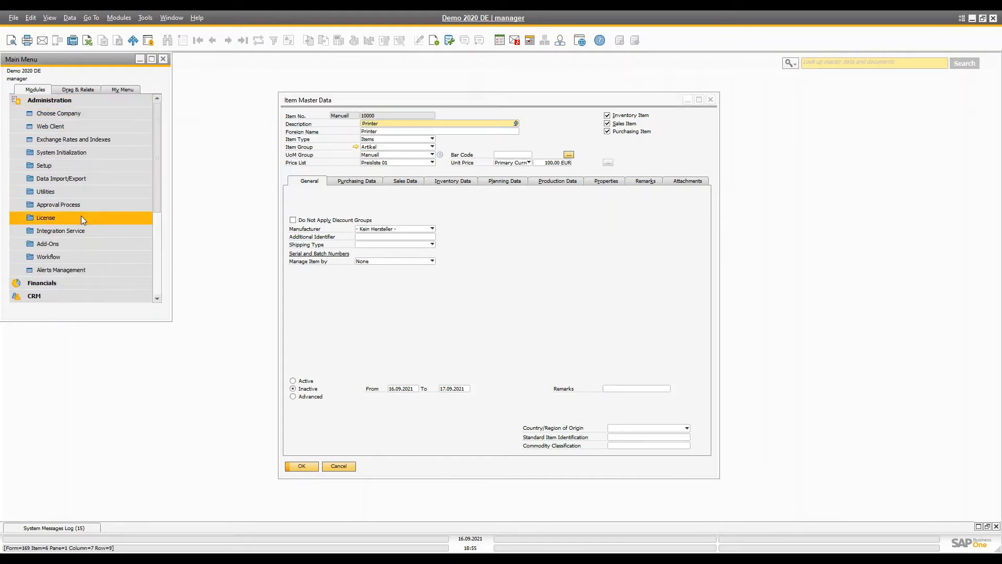
pyautogui.click(59, 152)
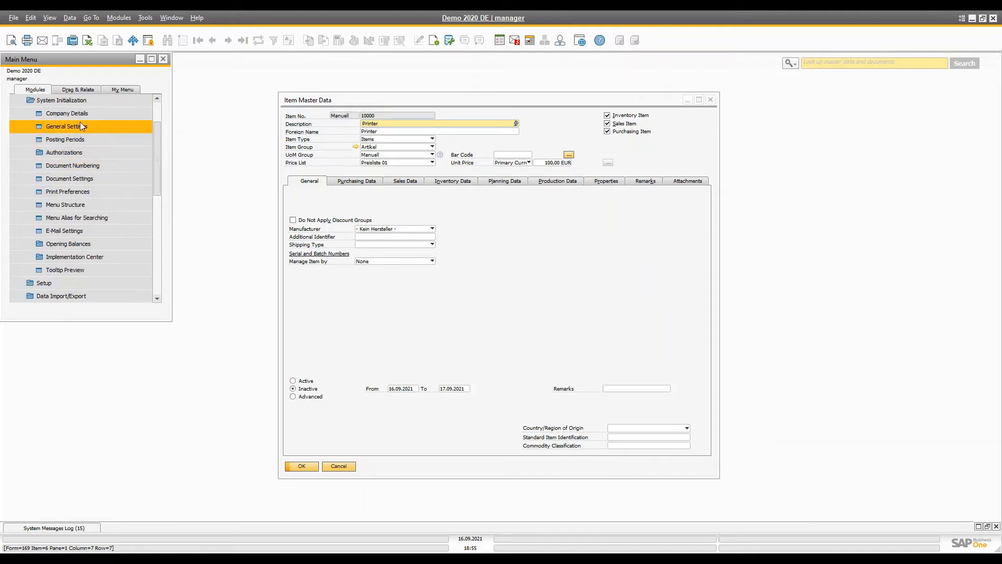
pyautogui.click(67, 126)
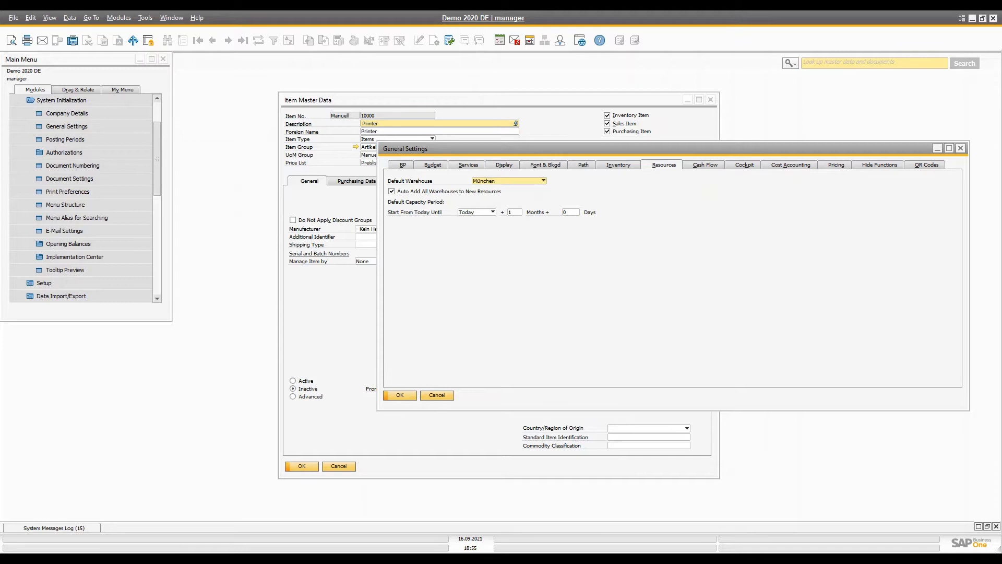
pyautogui.click(618, 165)
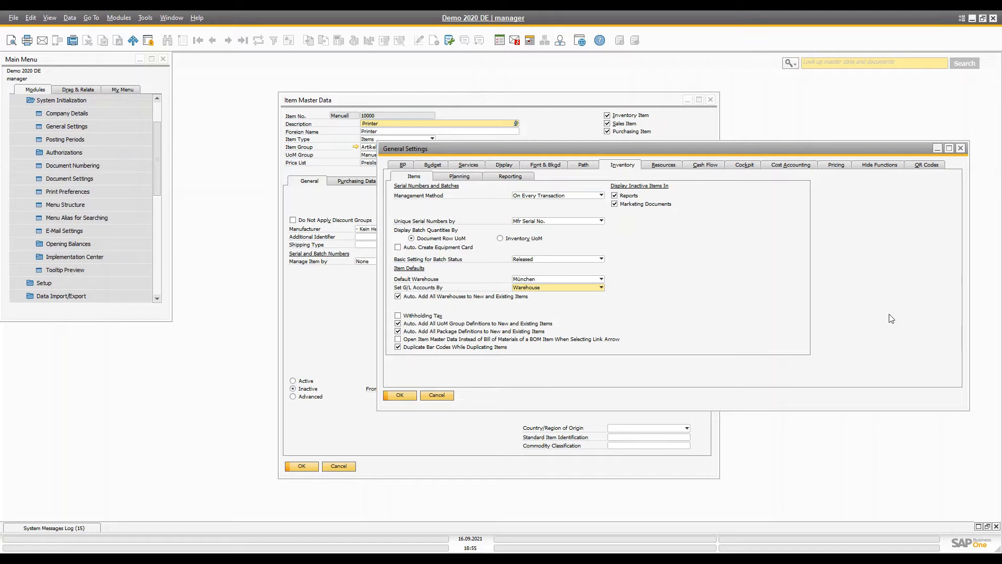
pyautogui.click(961, 149)
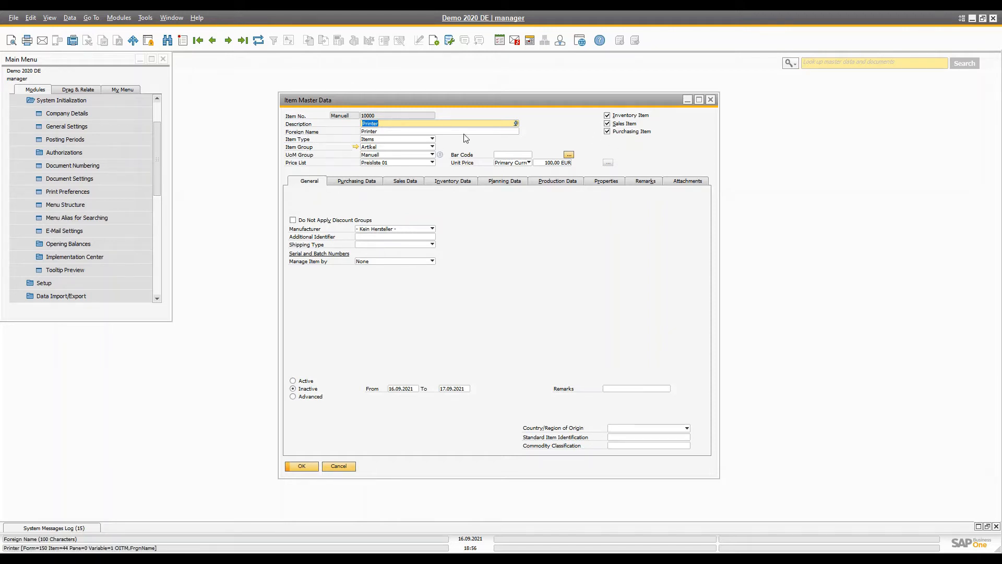
# Examine the Printer item's Description, Foreign Name, Item Type and Item Group header fields
pyautogui.click(379, 131)
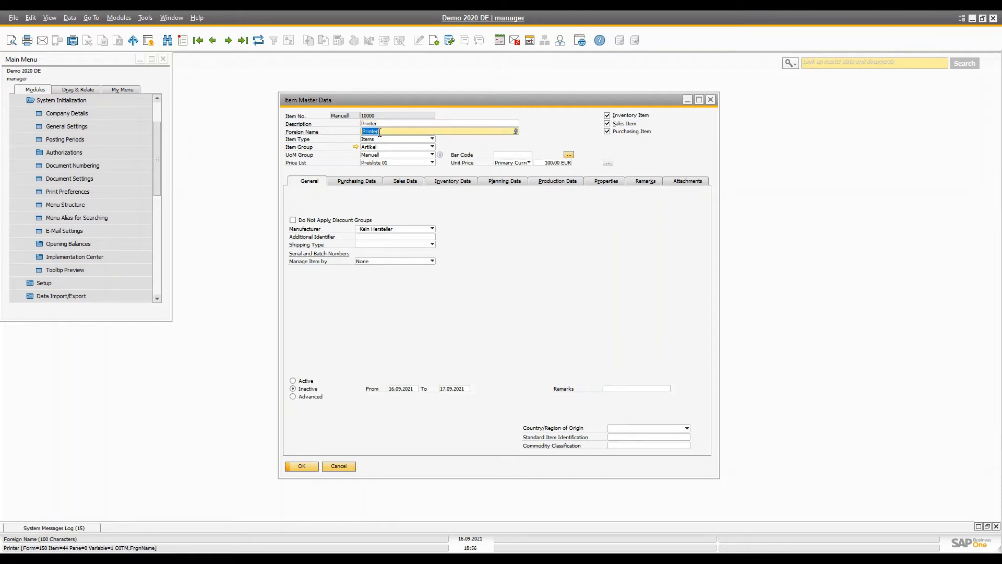
pyautogui.click(387, 124)
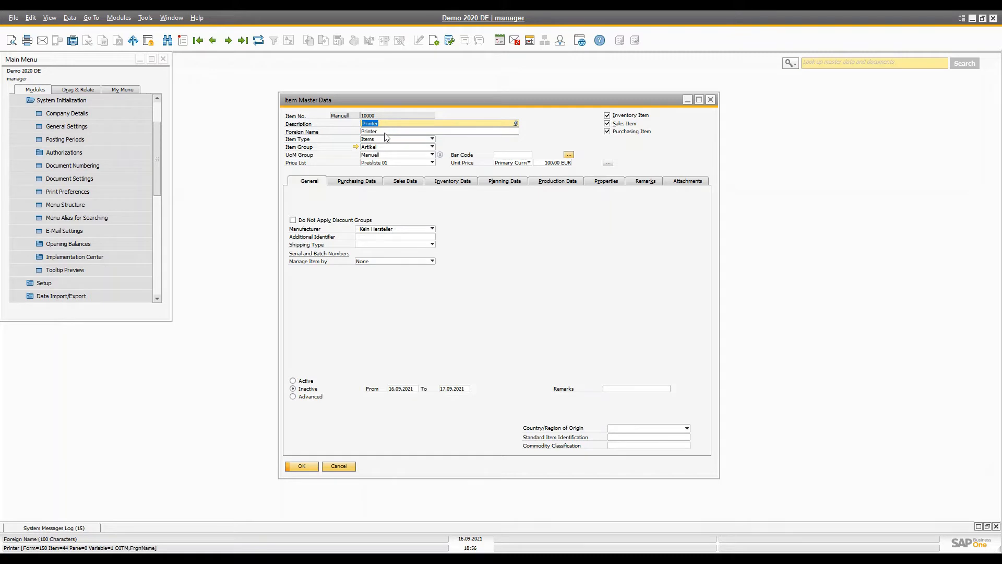
pyautogui.click(385, 132)
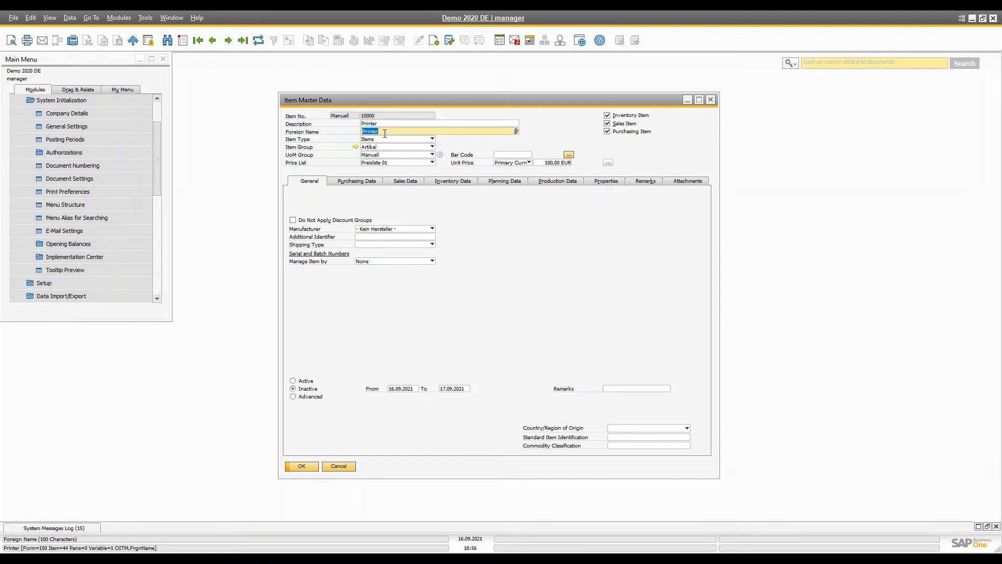
pyautogui.click(385, 134)
pyautogui.click(383, 139)
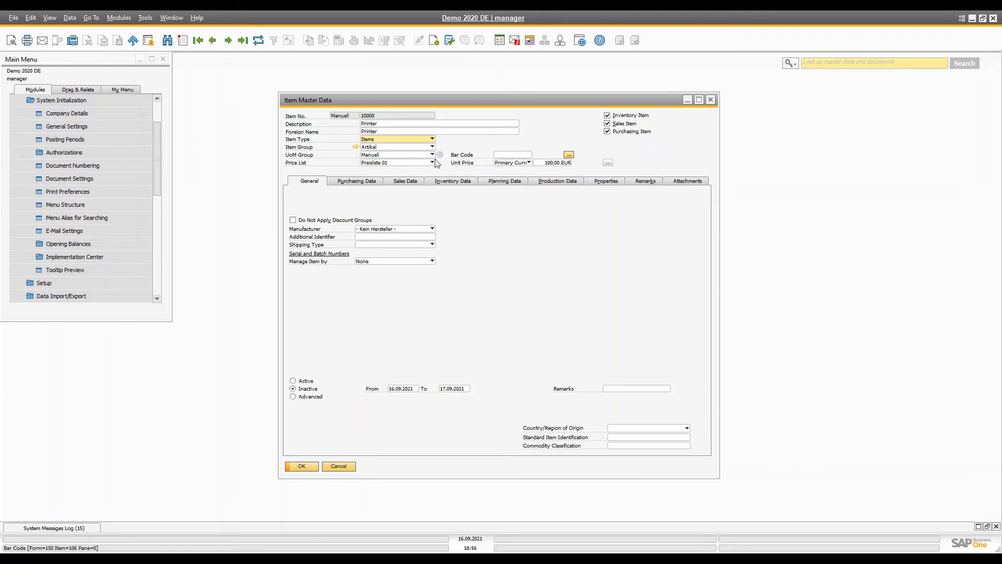
pyautogui.click(379, 149)
pyautogui.click(373, 150)
pyautogui.click(371, 140)
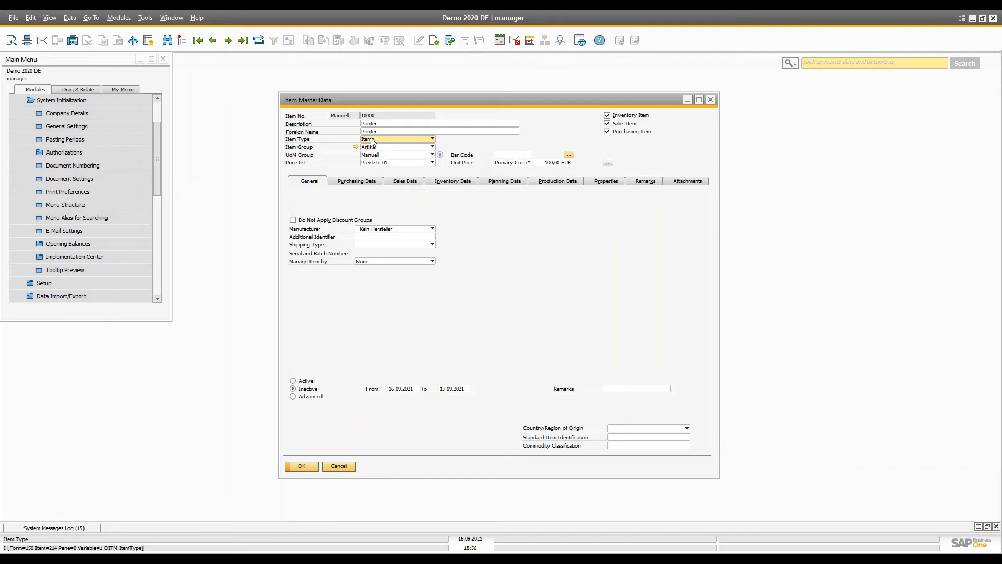
# Check the Printer's Item Type choices, and open the setup for a new item group to examine its default accounts
pyautogui.click(373, 140)
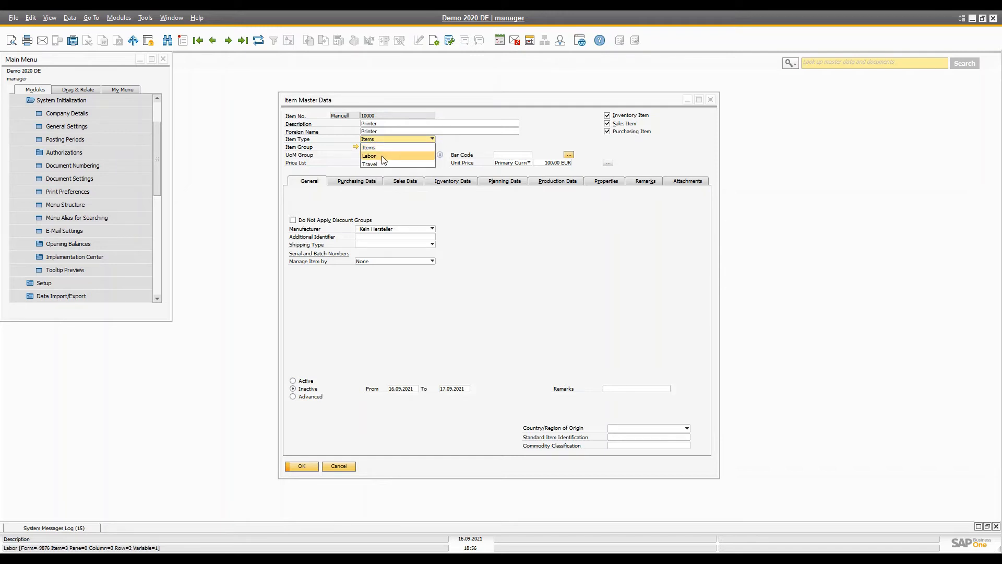
pyautogui.click(497, 142)
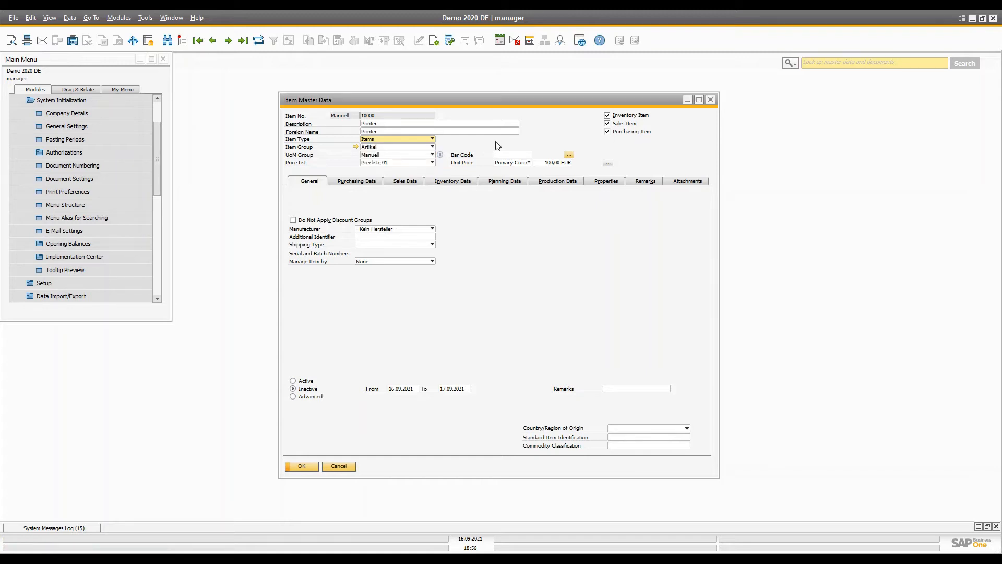
pyautogui.click(422, 148)
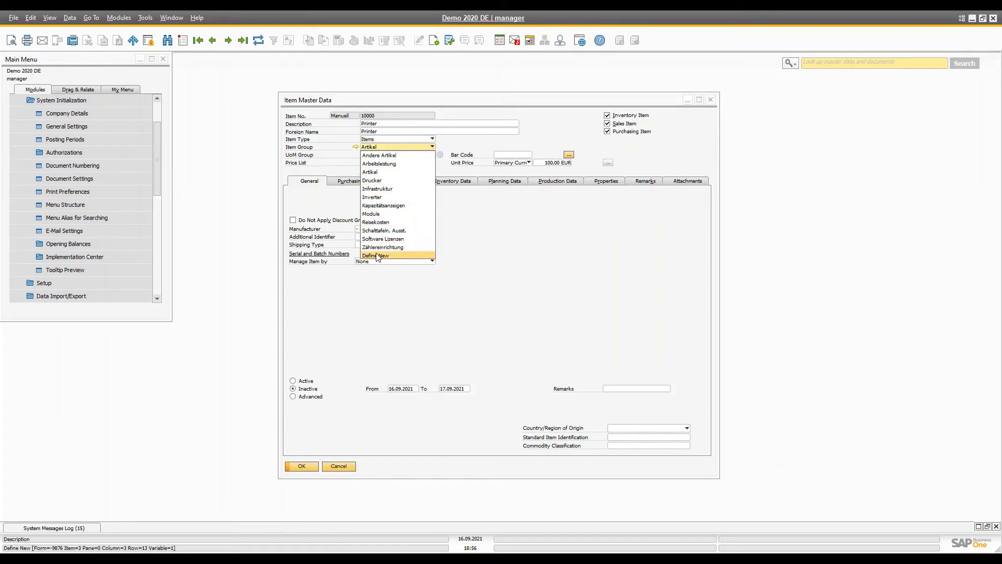
pyautogui.click(404, 255)
pyautogui.moveTo(425, 114); pyautogui.dragTo(675, 124)
pyautogui.click(671, 159)
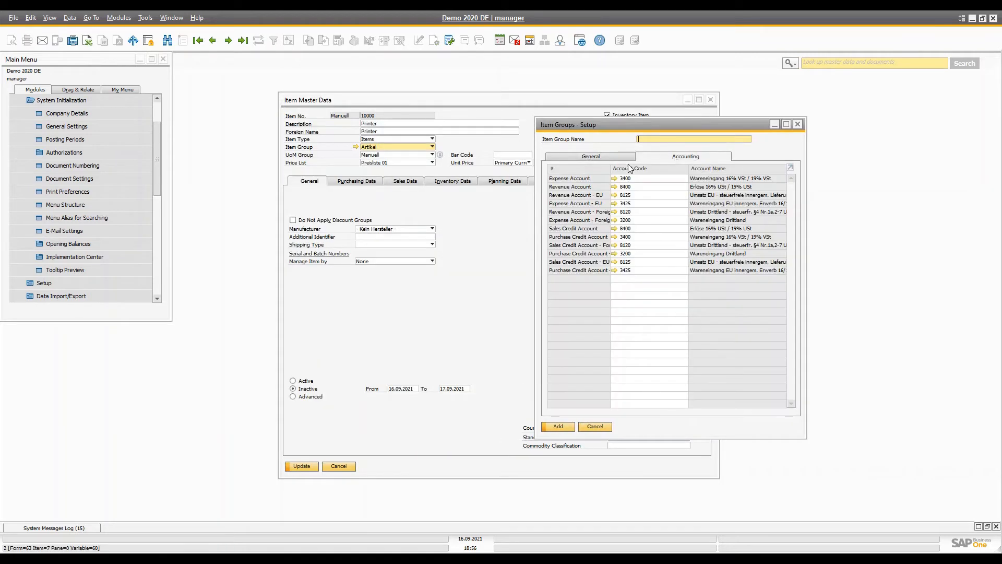
# Examine the new item group's general settings, including default UoM group, planning method, procurement method and order interval, and cancel the setup
pyautogui.click(590, 157)
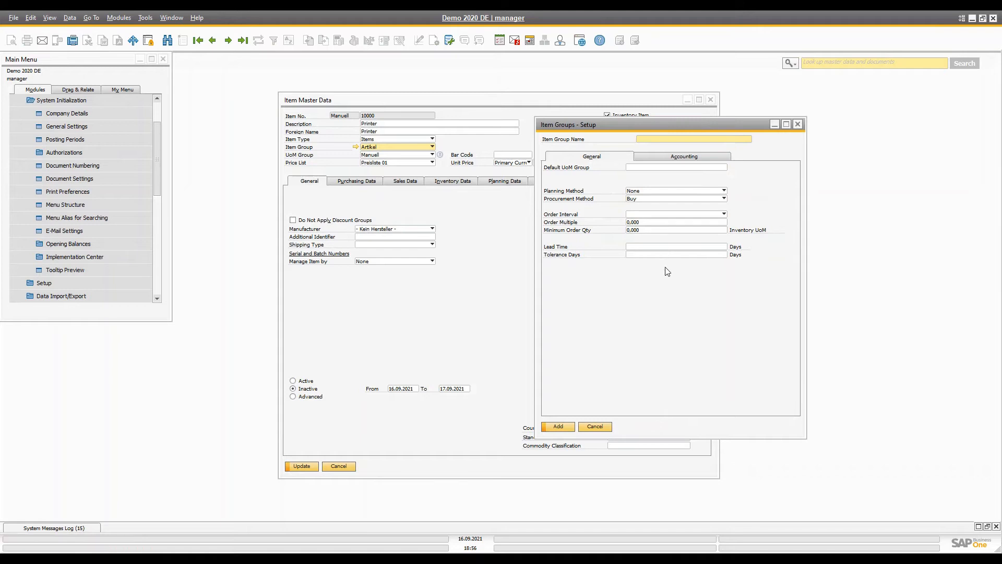
pyautogui.click(666, 255)
pyautogui.click(638, 168)
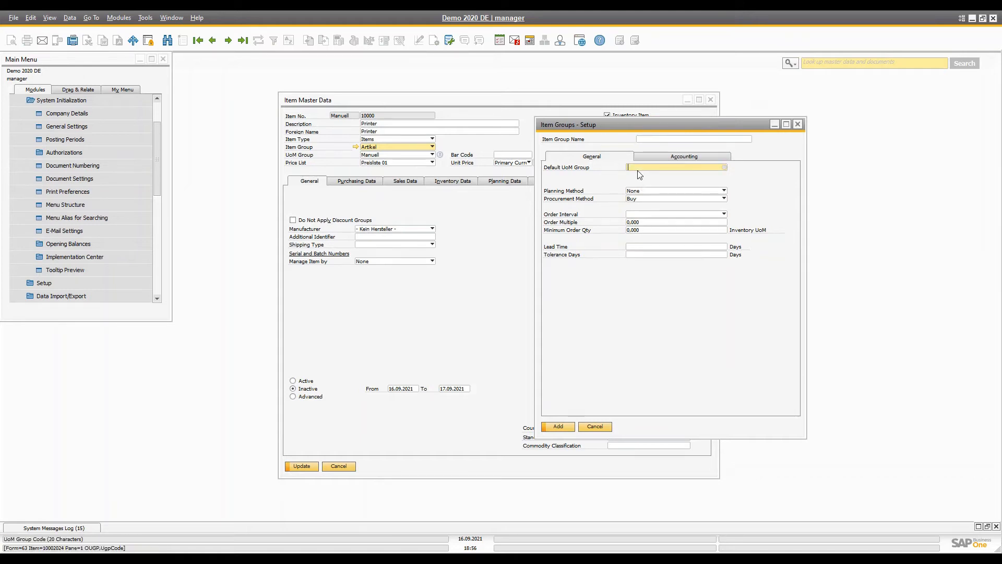
pyautogui.click(638, 191)
pyautogui.click(672, 296)
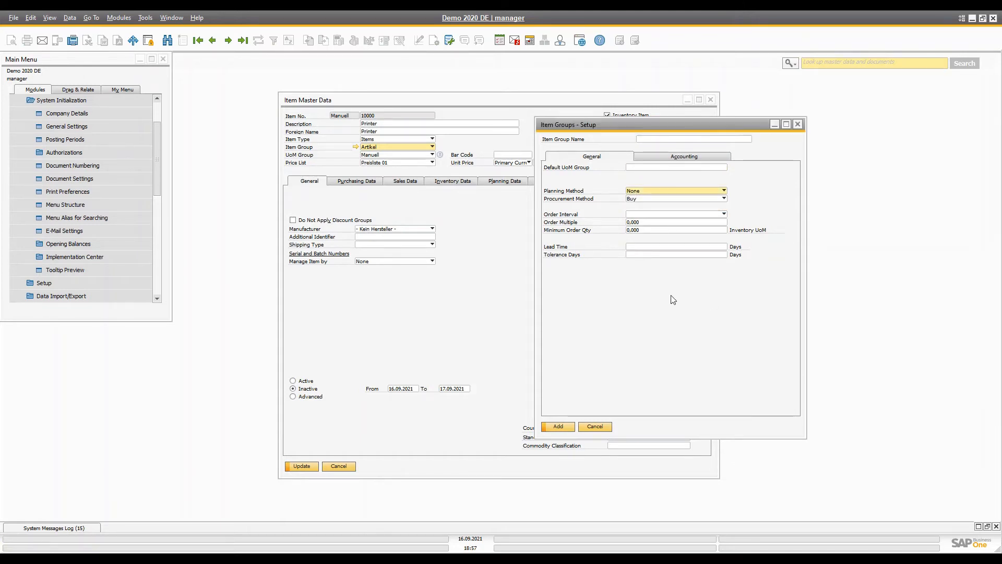
pyautogui.click(650, 191)
pyautogui.click(657, 293)
pyautogui.click(643, 193)
pyautogui.click(822, 190)
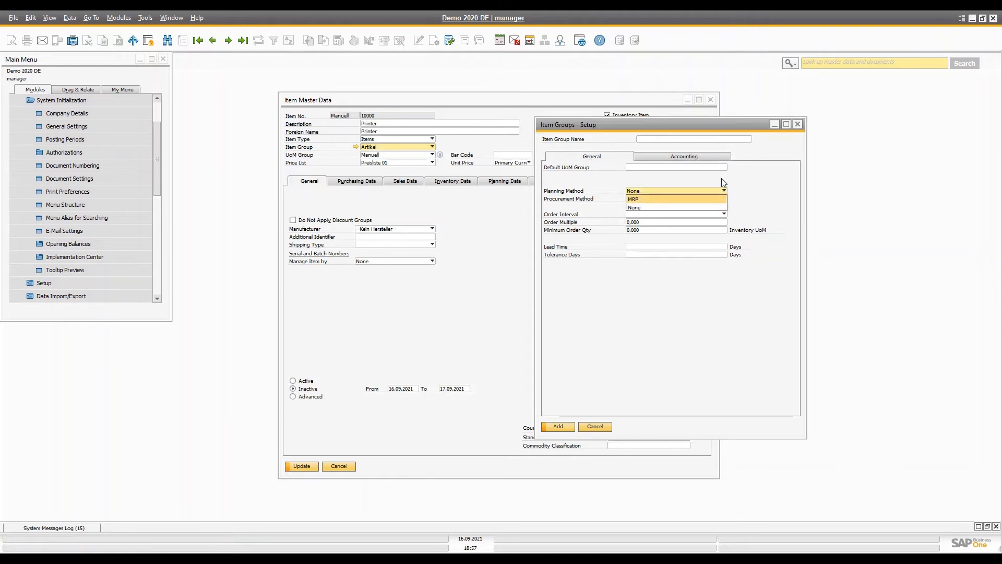
pyautogui.click(721, 199)
pyautogui.click(664, 209)
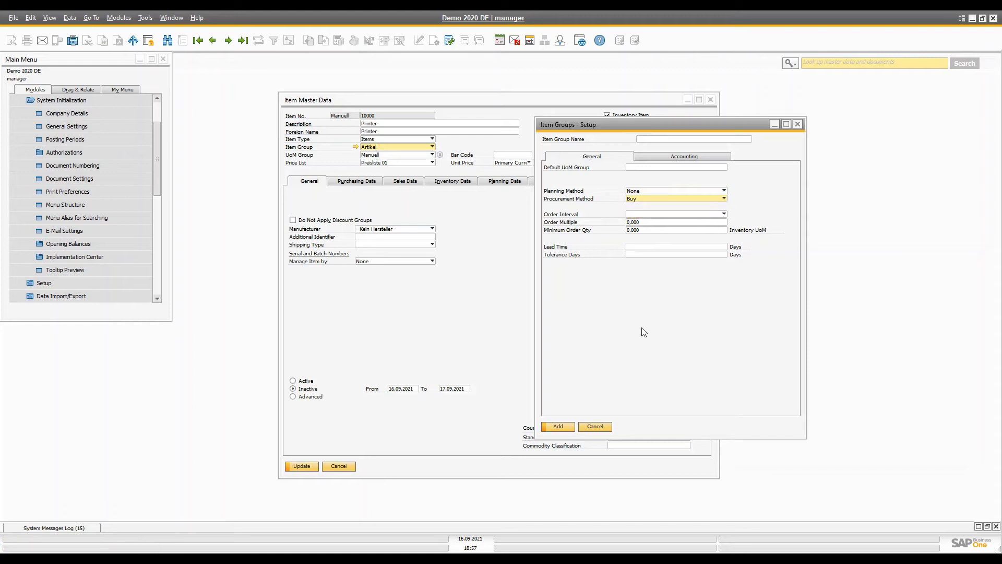
pyautogui.click(632, 215)
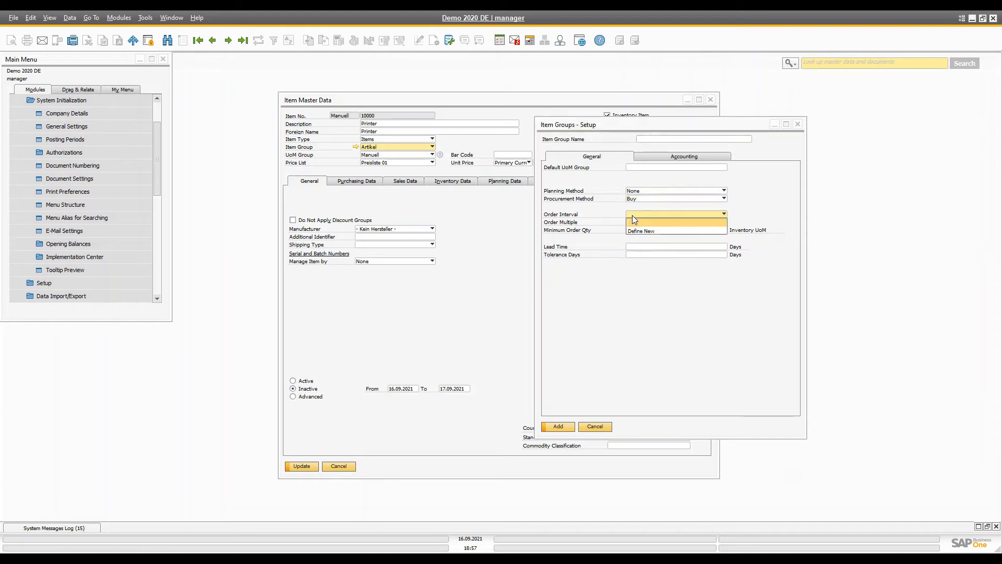
pyautogui.click(711, 314)
pyautogui.click(602, 427)
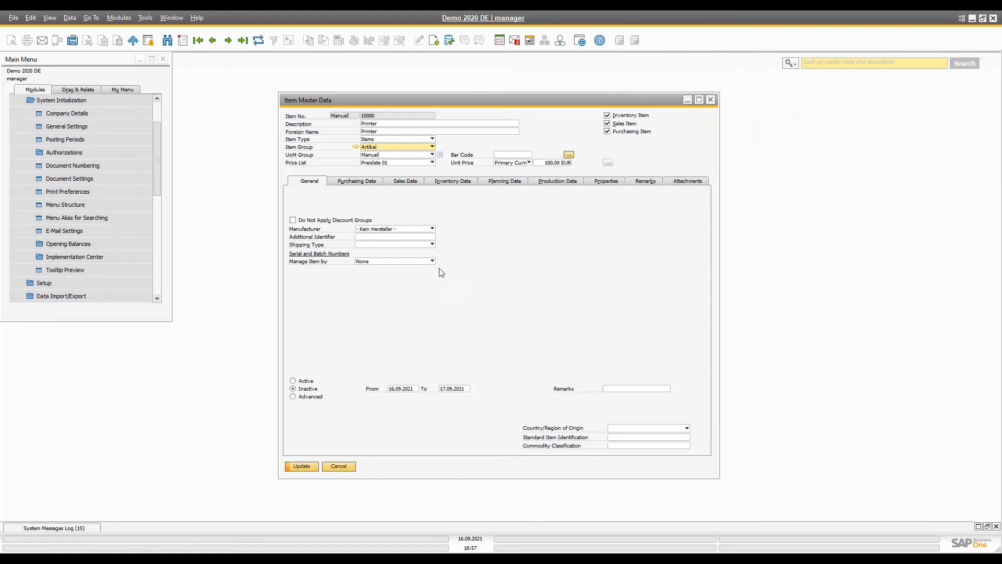
# Check the Printer's UoM Group choices, and compare its unit price under Last Purchase Price, Last Evaluated Price and Preisliste 01
pyautogui.click(383, 154)
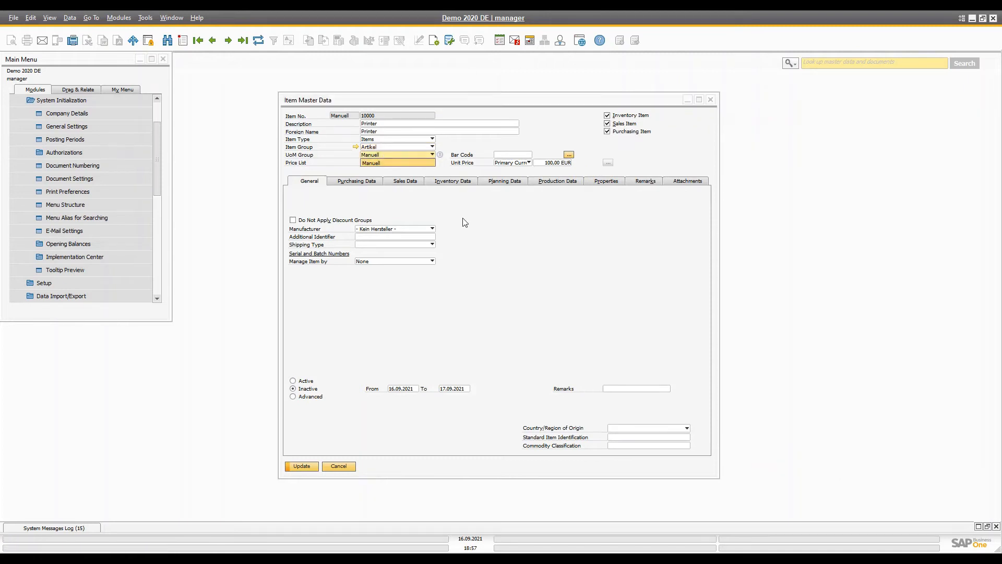
pyautogui.click(403, 163)
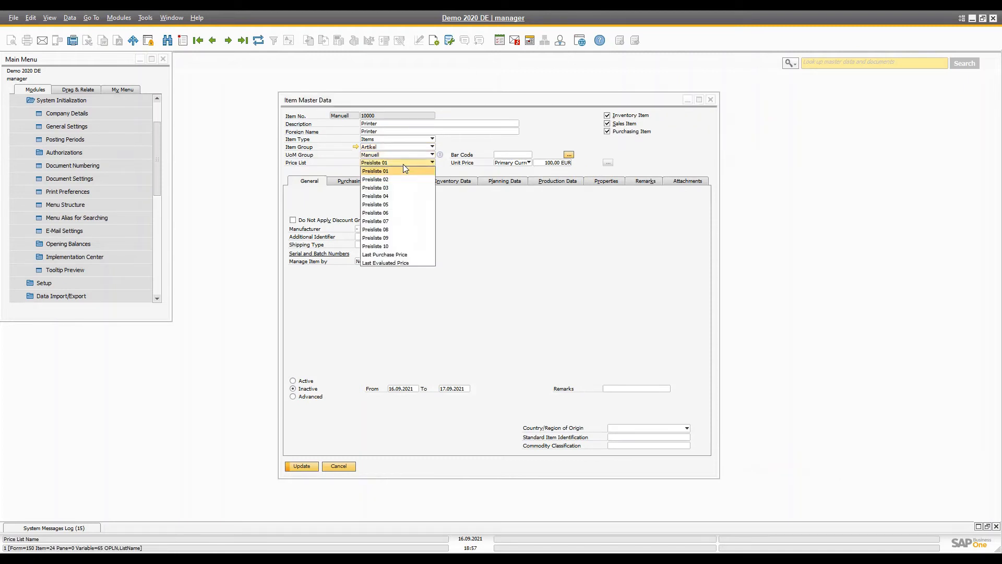
pyautogui.click(401, 255)
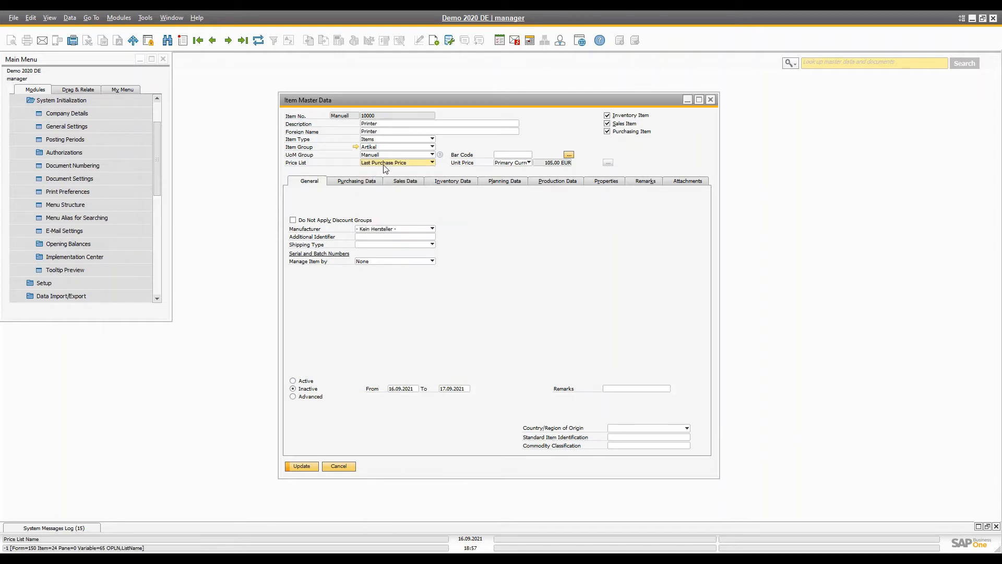
pyautogui.click(431, 162)
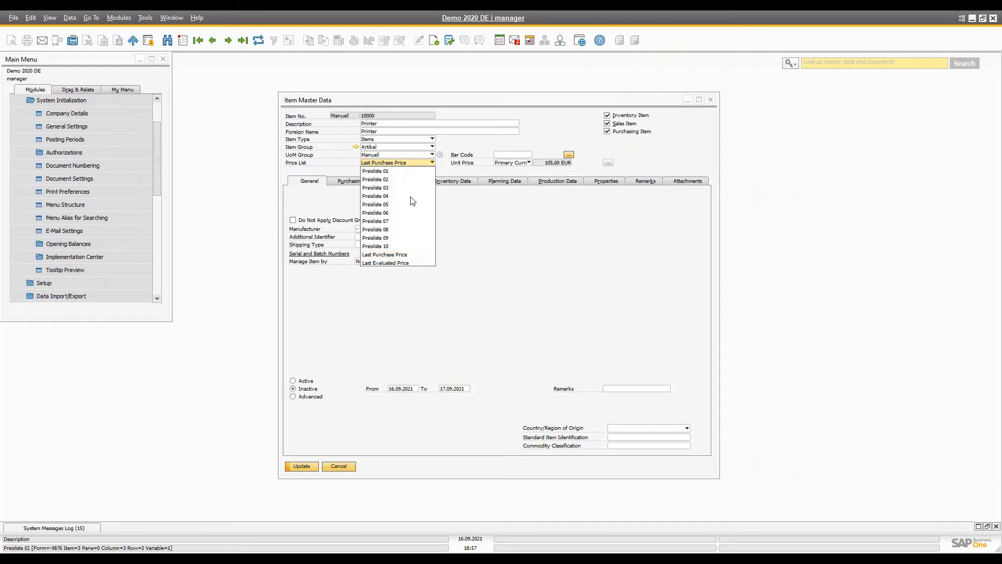
pyautogui.click(390, 262)
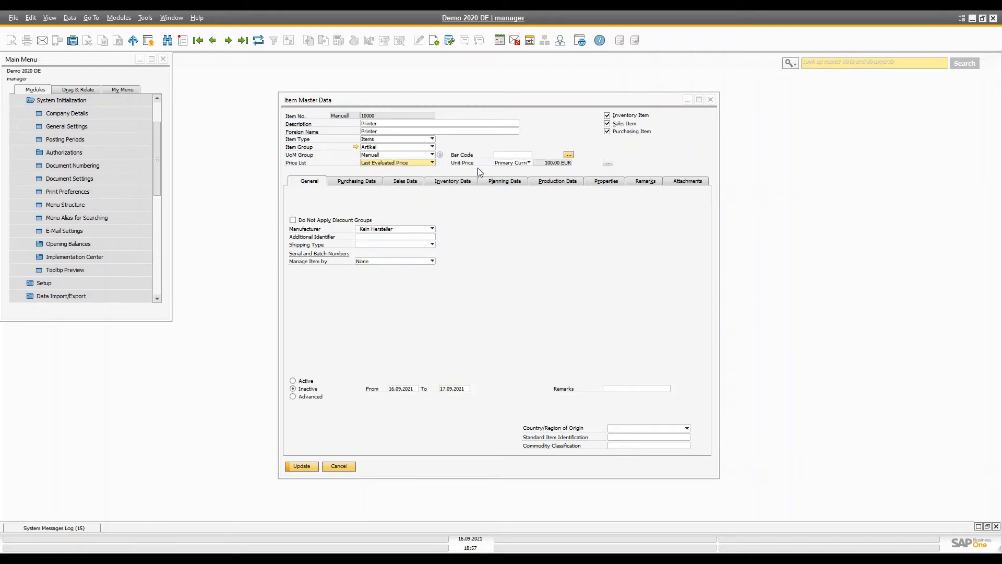
pyautogui.click(392, 165)
pyautogui.click(387, 167)
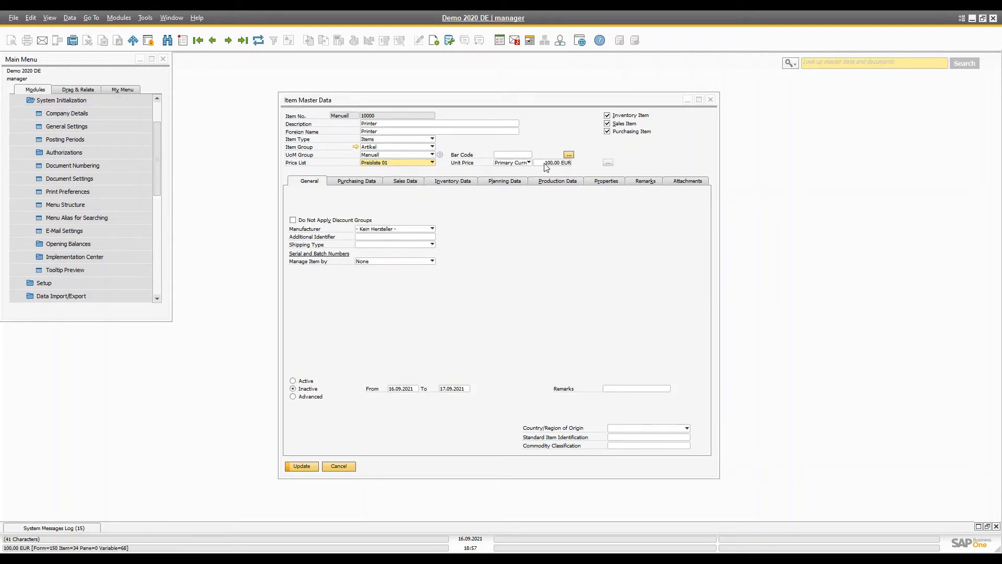
pyautogui.click(395, 164)
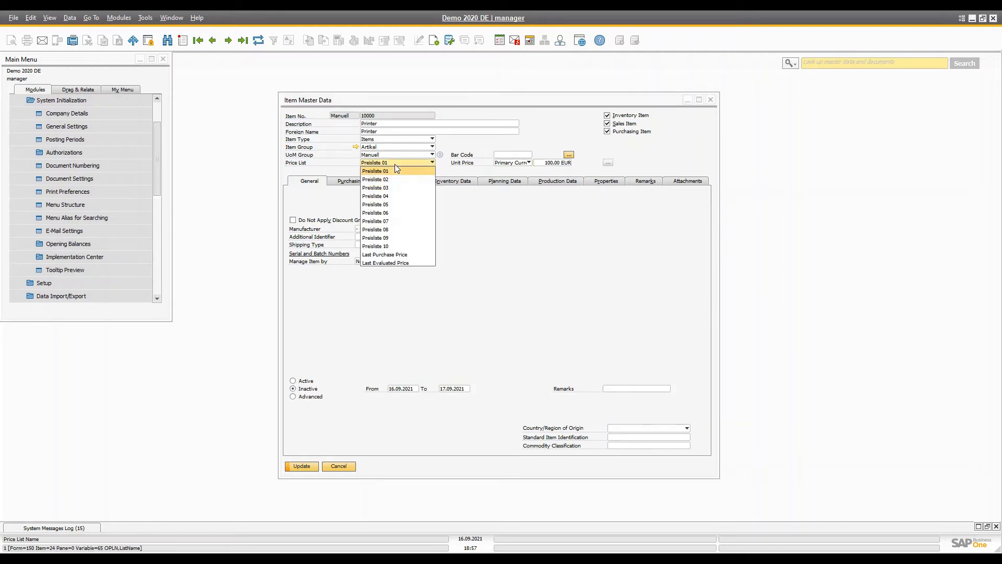
pyautogui.click(528, 332)
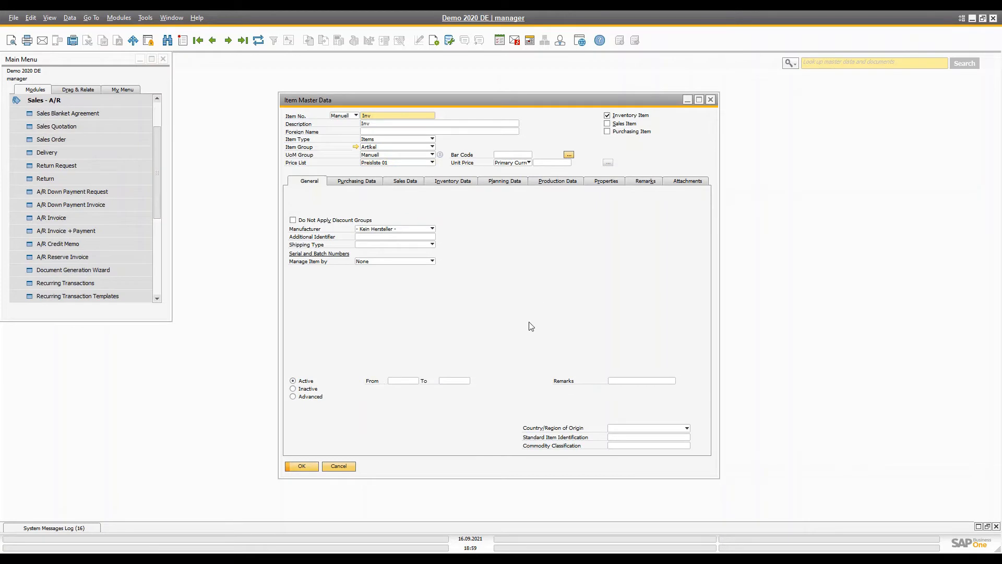
# Start a new sales order for the customer Ursulinengymnasium with the cursor in the first row's Item No
pyautogui.doubleClick(405, 114)
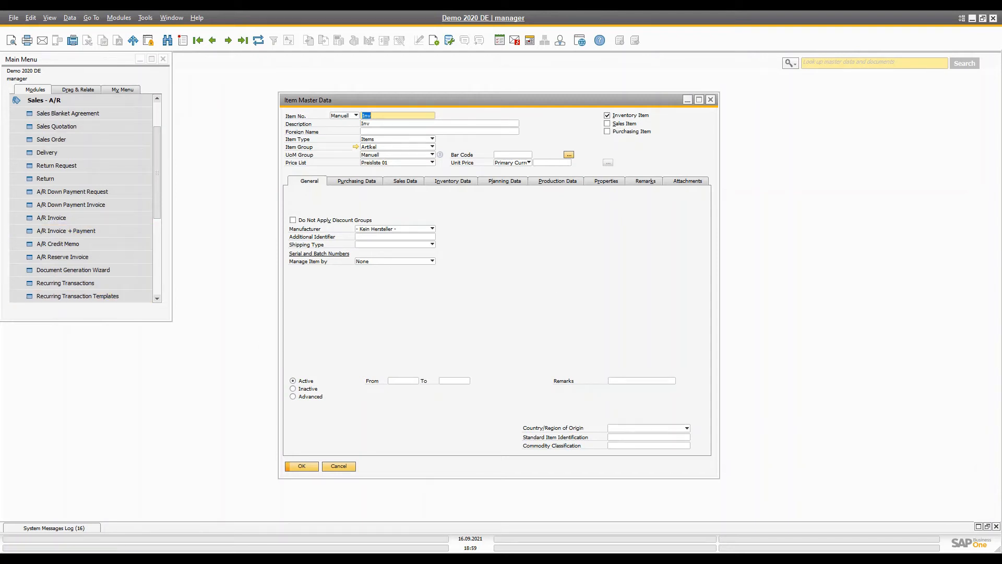
pyautogui.click(71, 142)
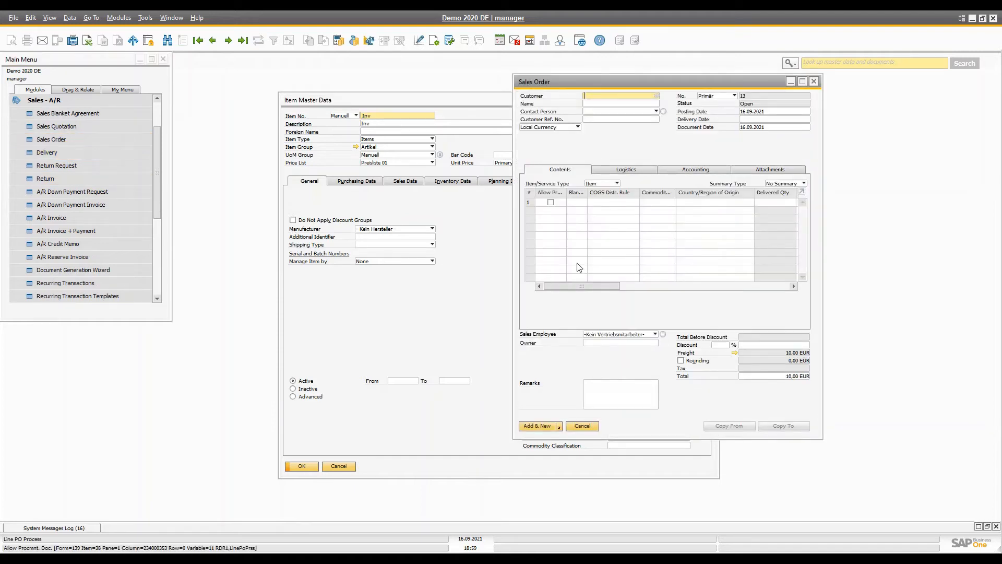
pyautogui.moveTo(617, 287); pyautogui.dragTo(669, 287)
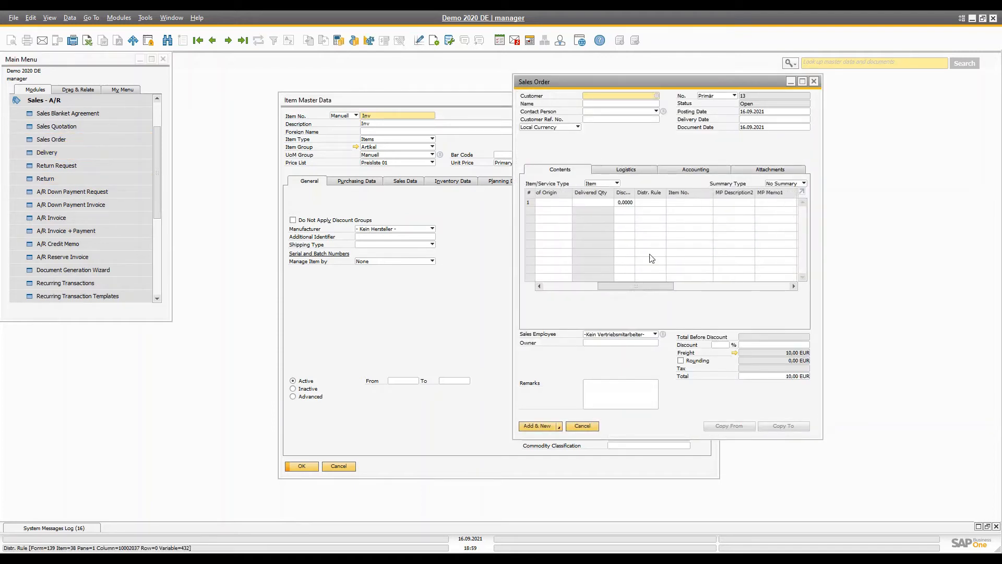
pyautogui.click(682, 202)
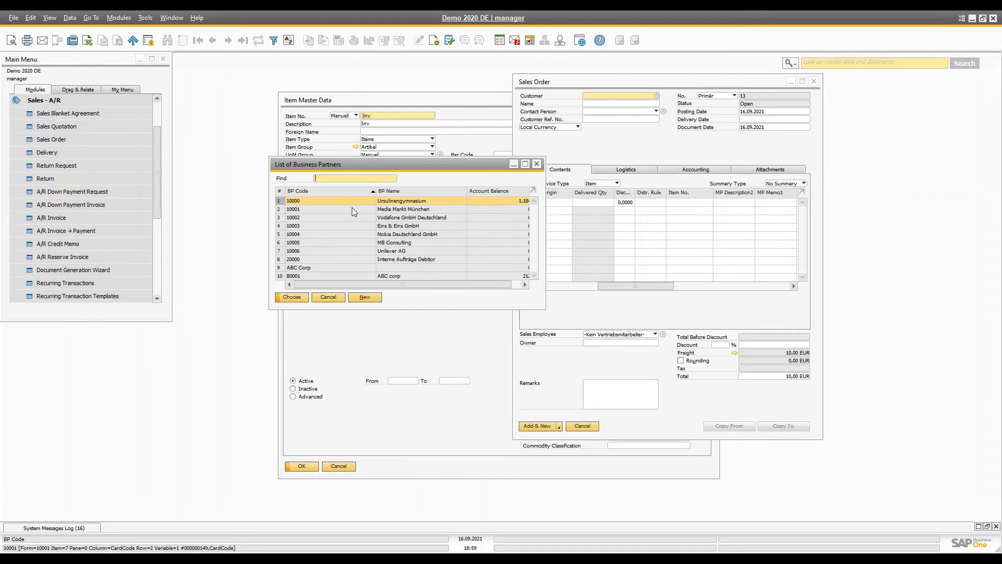
pyautogui.doubleClick(352, 201)
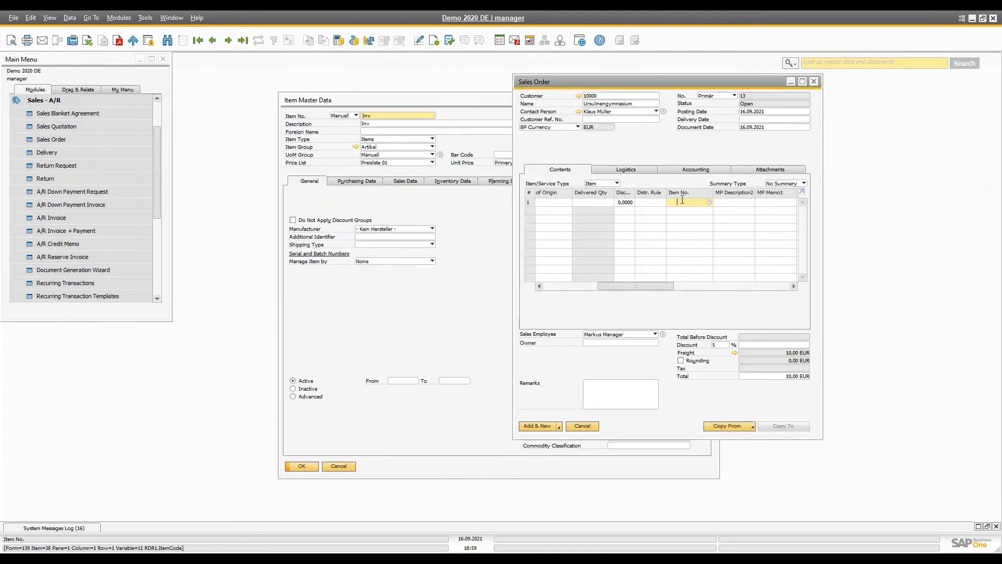
# Try to enter item Inv in the sales order's first row, and close the order without saving
pyautogui.write('Inv')
pyautogui.press('Tab')
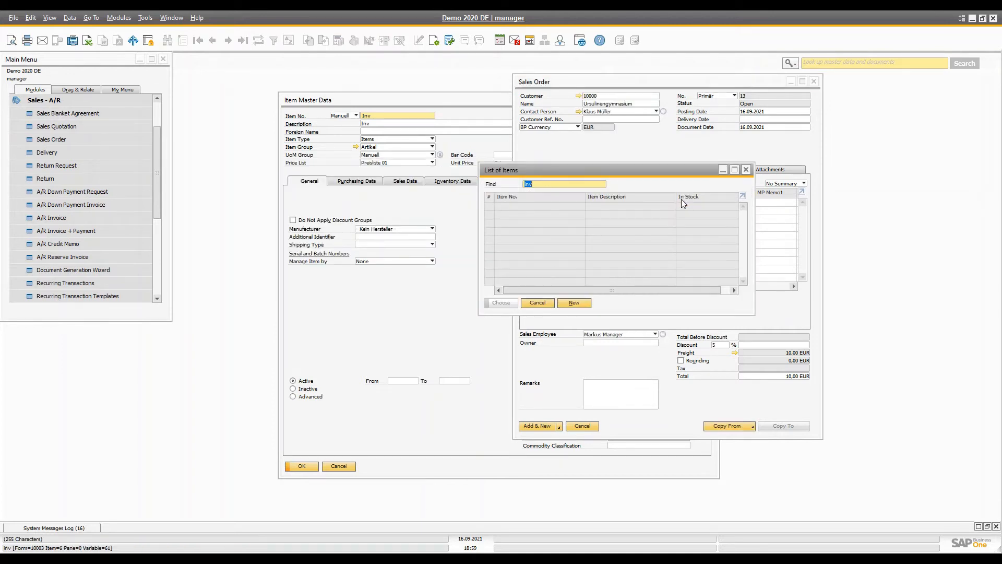
pyautogui.press('Escape')
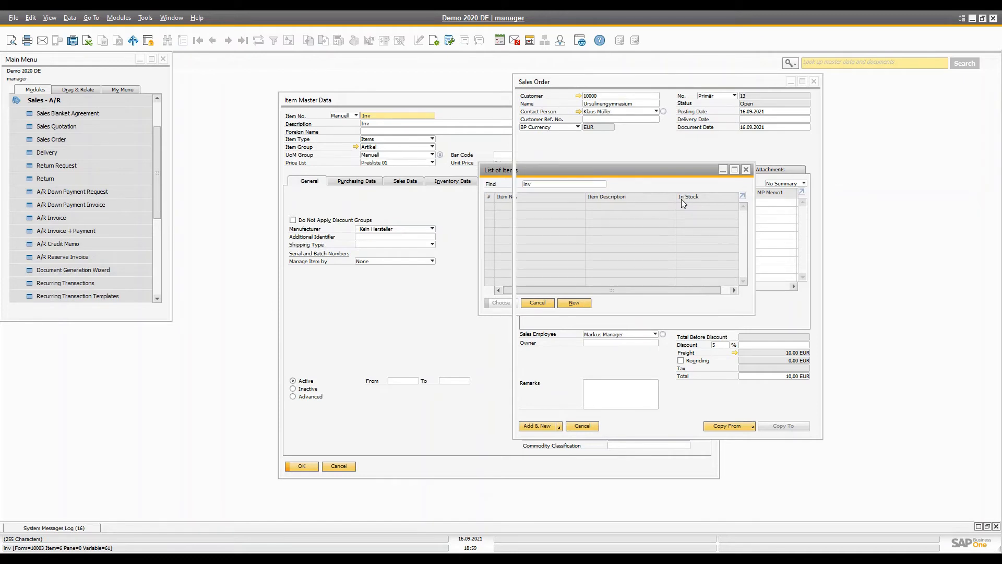
pyautogui.press('Tab')
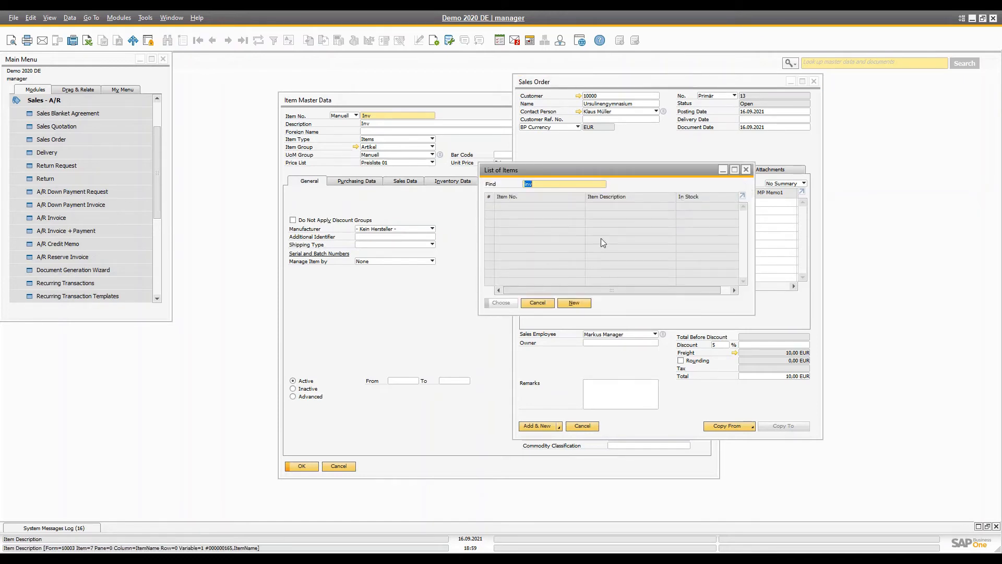
pyautogui.press('Escape')
pyautogui.click(583, 426)
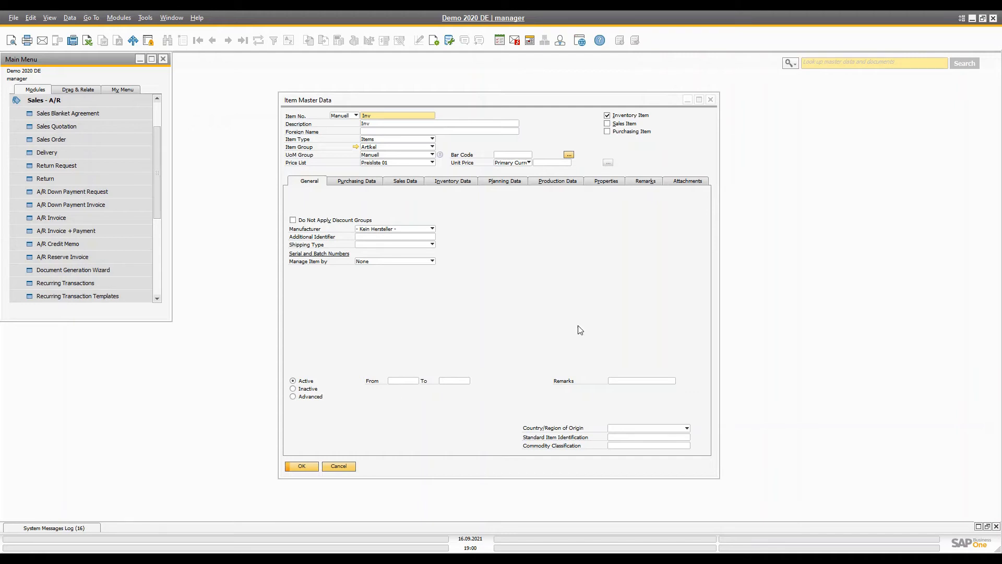
# Compare the purchasing data and the sales data fields of item Inv
pyautogui.click(364, 183)
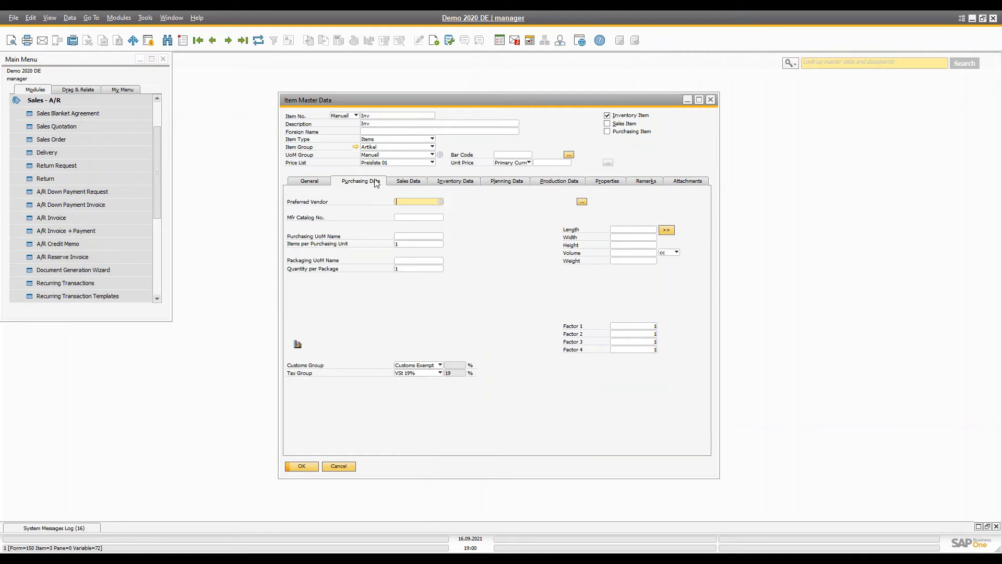
pyautogui.click(419, 179)
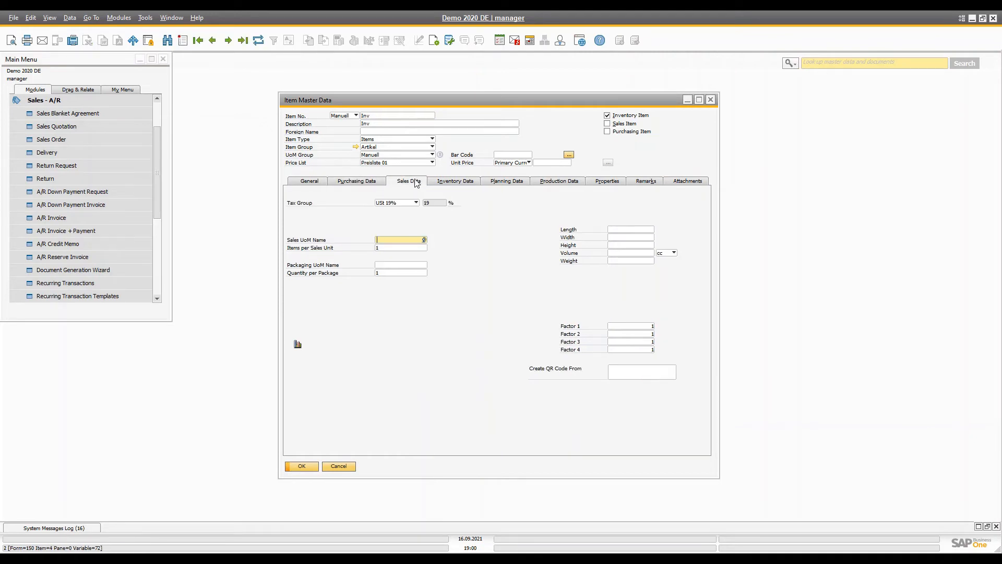
pyautogui.click(373, 186)
pyautogui.click(418, 181)
pyautogui.click(359, 182)
pyautogui.click(412, 182)
pyautogui.click(368, 183)
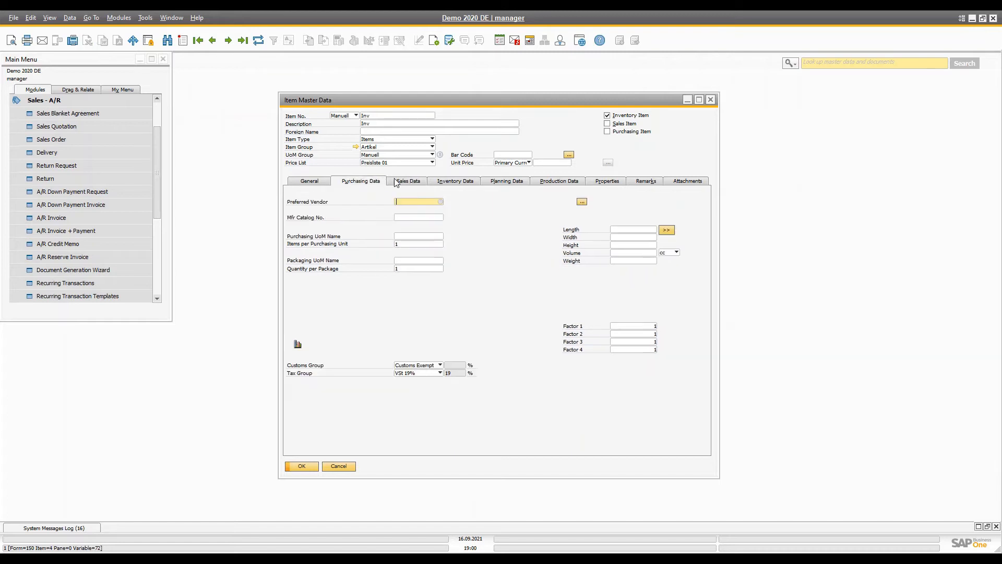
pyautogui.click(404, 181)
pyautogui.click(364, 182)
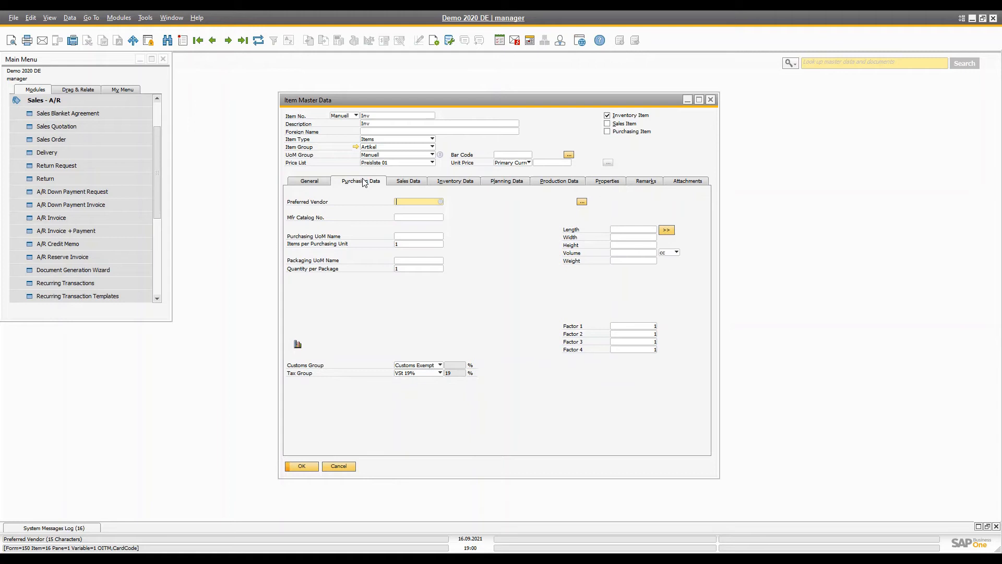
pyautogui.click(409, 181)
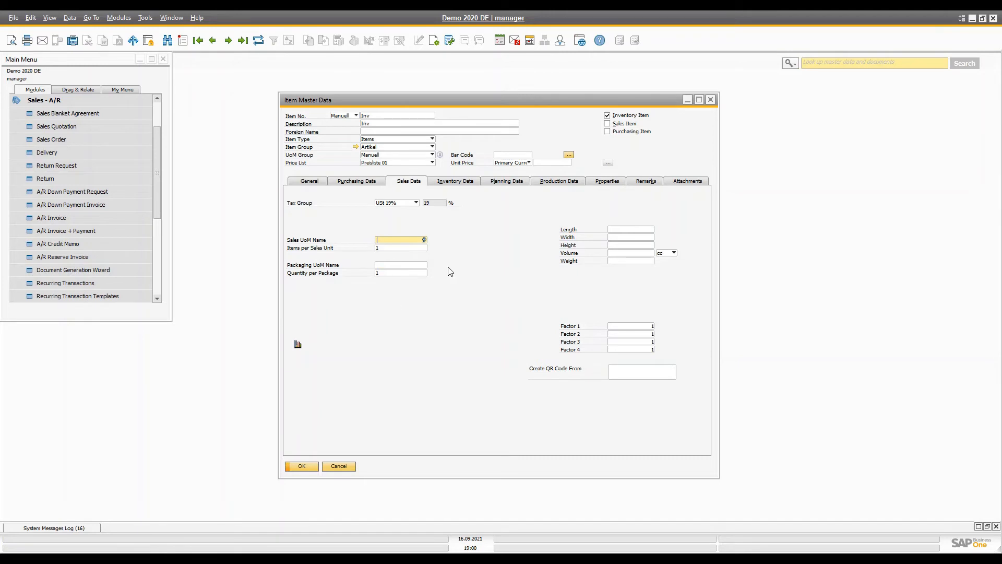
# Examine item Inv's sales length, weight and tax group fields, and return to its purchasing data
pyautogui.click(617, 229)
pyautogui.click(621, 261)
pyautogui.click(395, 204)
pyautogui.click(395, 205)
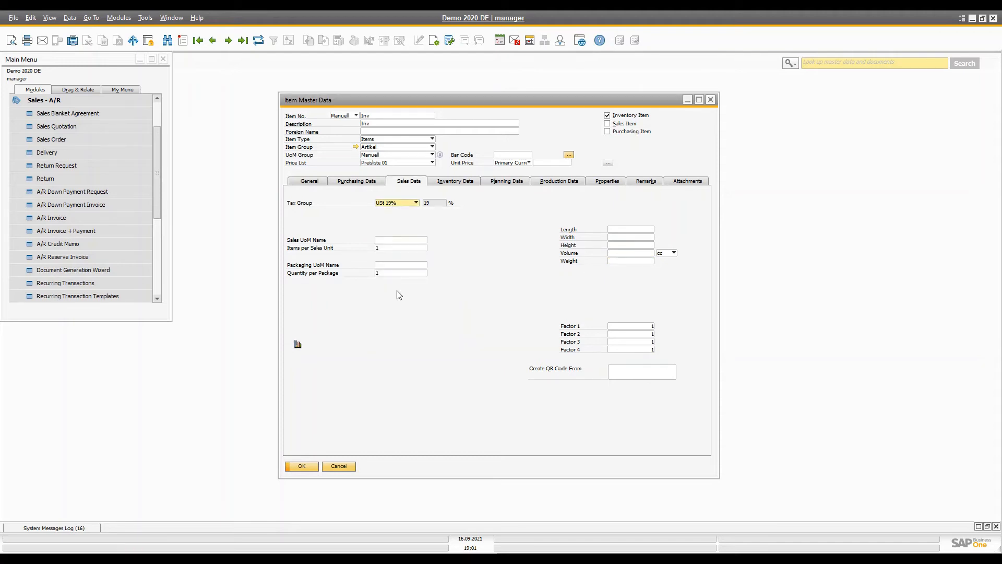
pyautogui.click(357, 182)
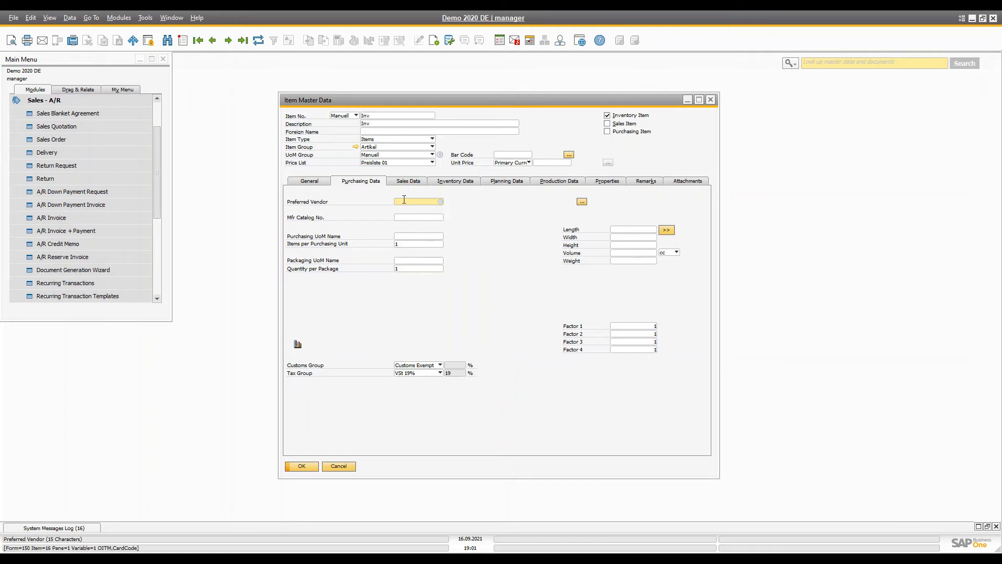
# Set the sales tax group of item P0001 (HP Printer) to USt 0% and save the item
pyautogui.click(441, 202)
pyautogui.press('Escape')
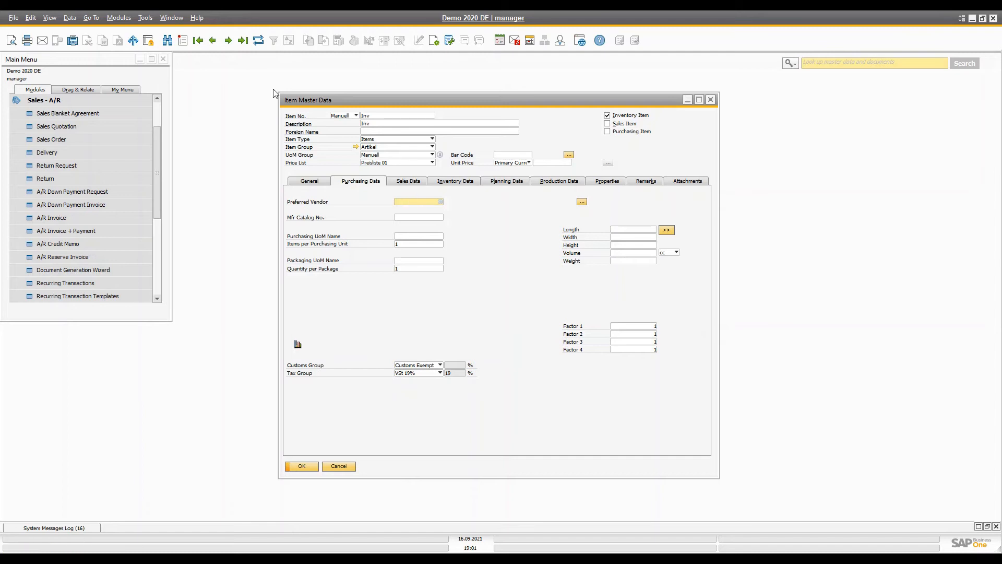
pyautogui.click(228, 41)
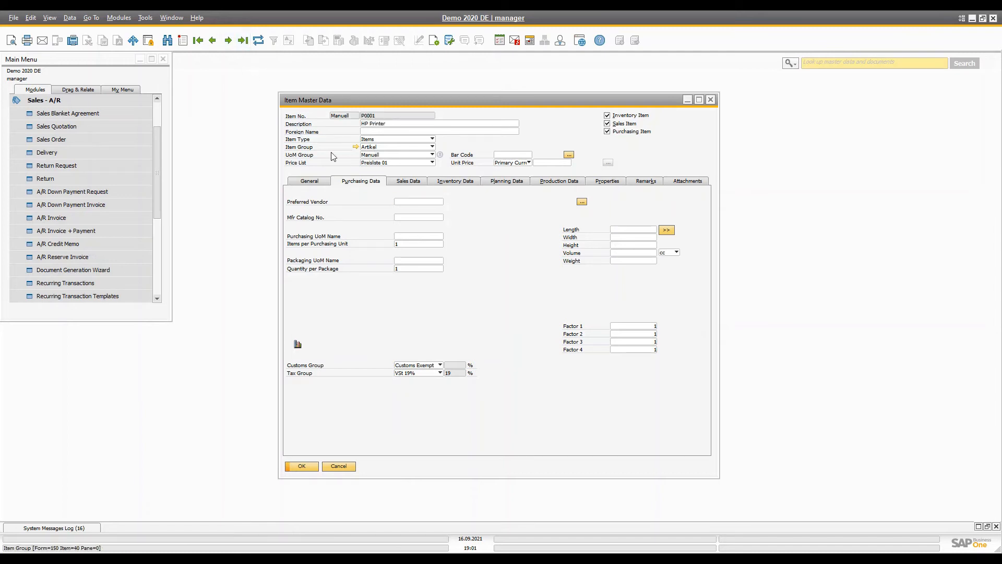
pyautogui.click(415, 181)
pyautogui.click(416, 202)
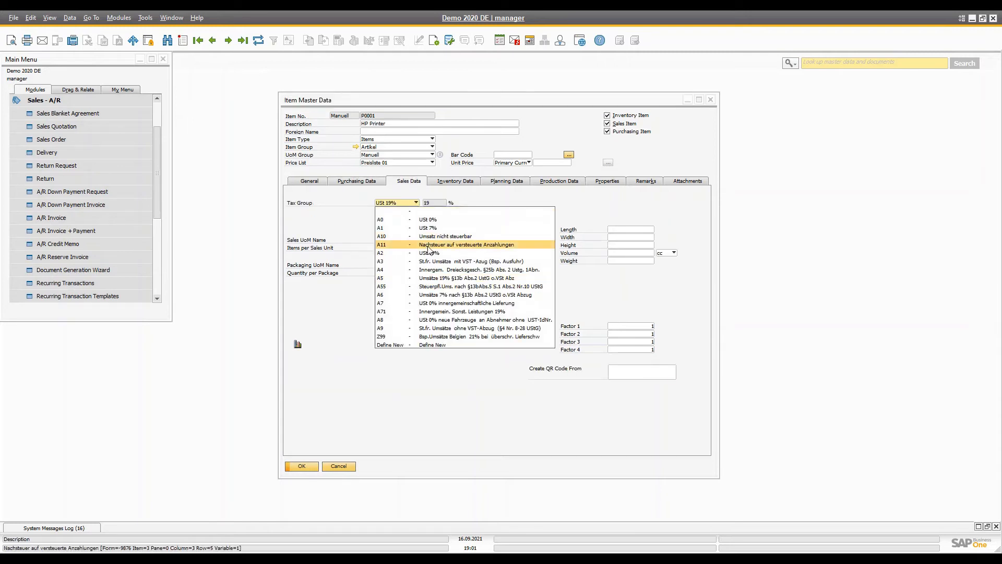
pyautogui.click(429, 220)
pyautogui.click(301, 466)
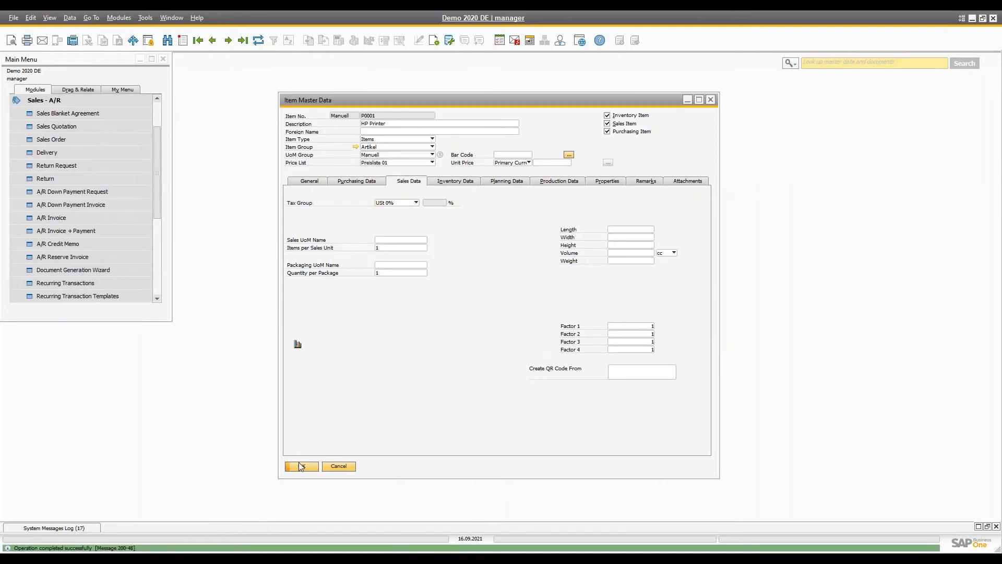
# Start a new sales order for the customer Ursulinengymnasium and place the cursor in the first row's Item No
pyautogui.click(51, 139)
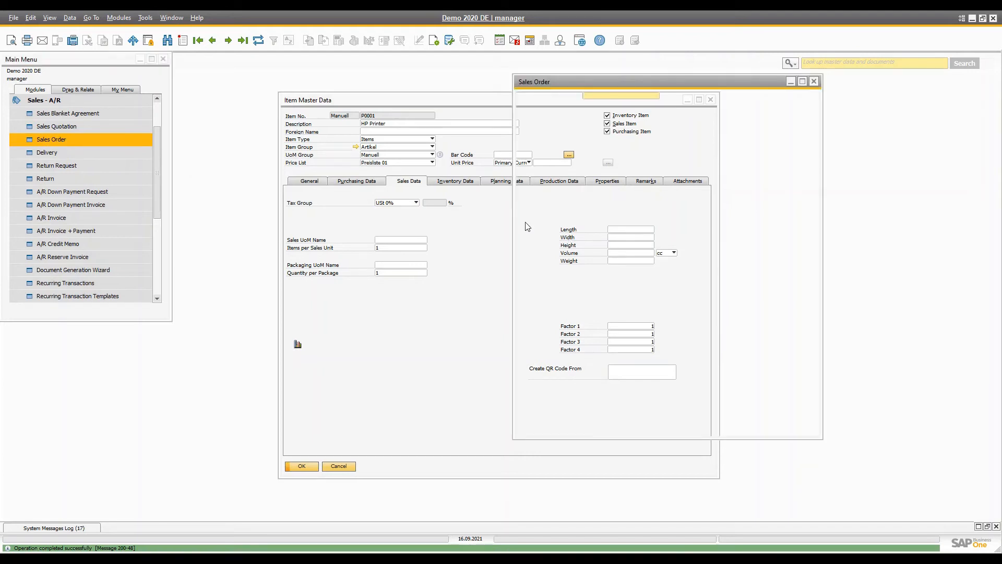
pyautogui.press('Tab')
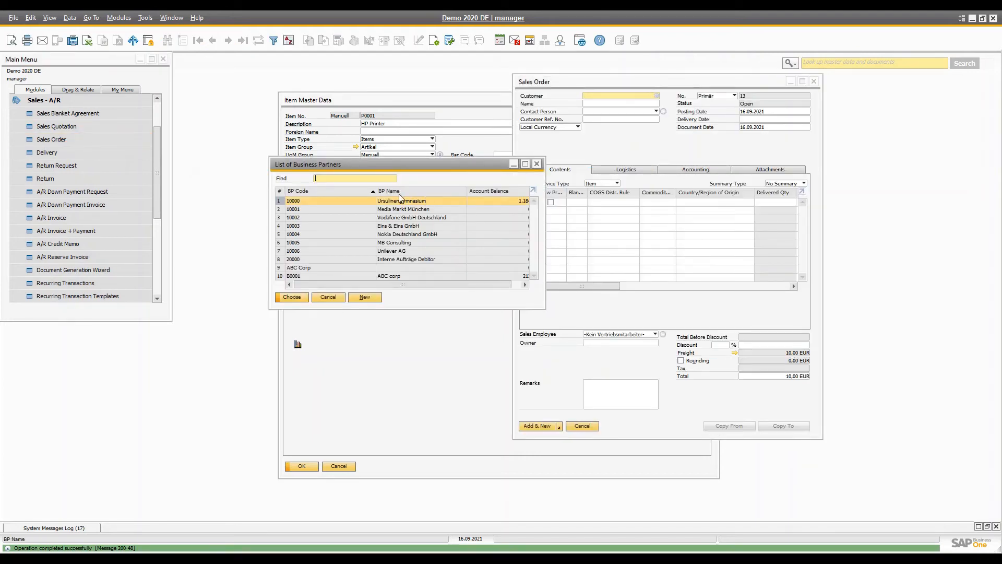
pyautogui.doubleClick(325, 200)
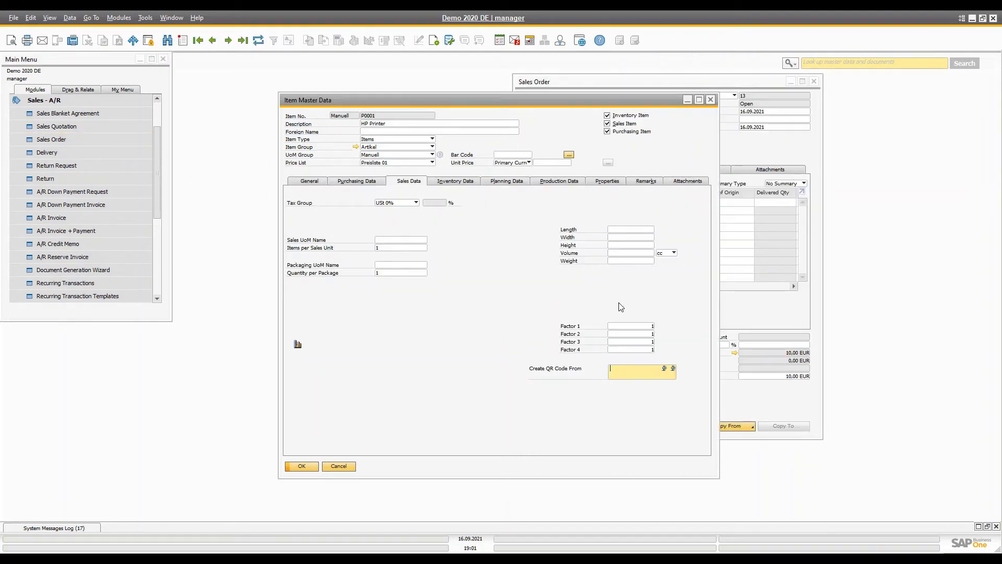
pyautogui.click(760, 135)
pyautogui.moveTo(597, 285); pyautogui.dragTo(644, 286)
pyautogui.click(718, 204)
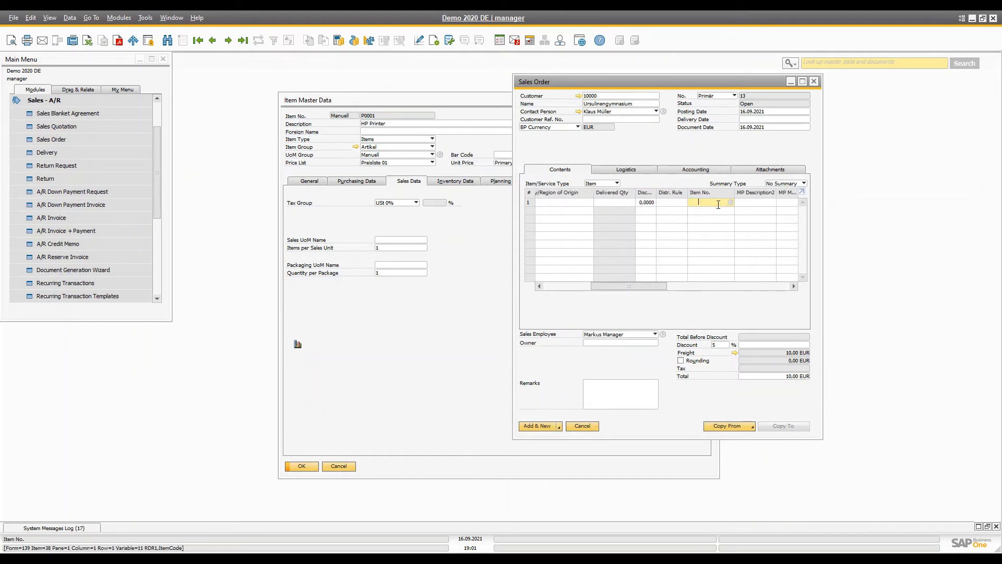
# Enter item P0001 in the sales order's first row, inspect its tax code options, and close the order without saving
pyautogui.press('Tab')
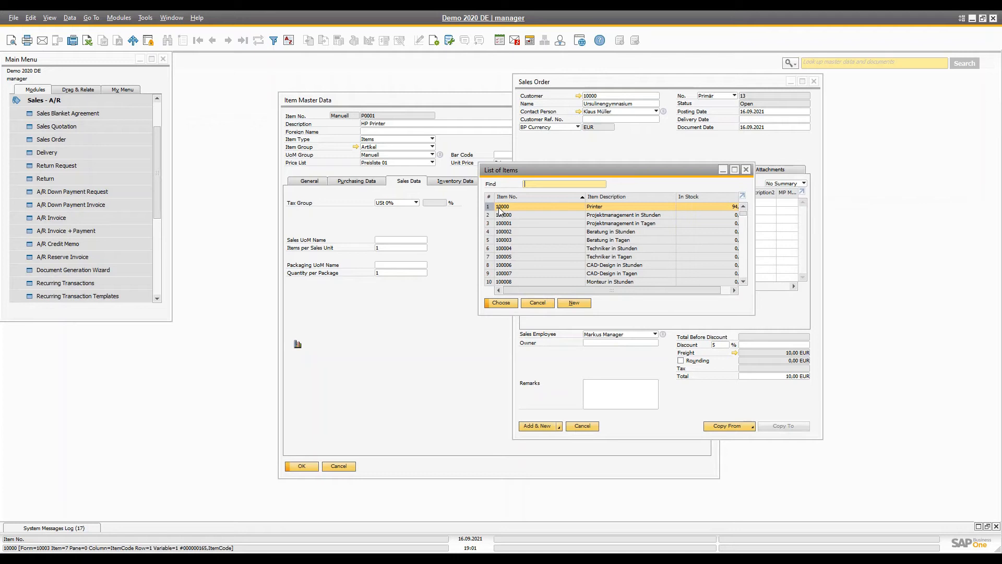
pyautogui.write('P0001')
pyautogui.press('Return')
pyautogui.moveTo(632, 284); pyautogui.dragTo(726, 284)
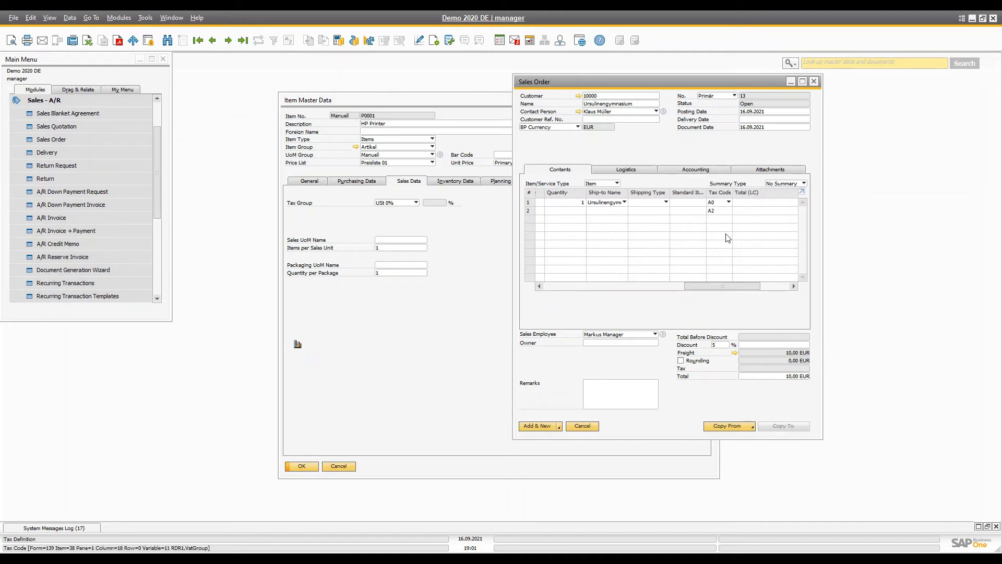
pyautogui.click(727, 203)
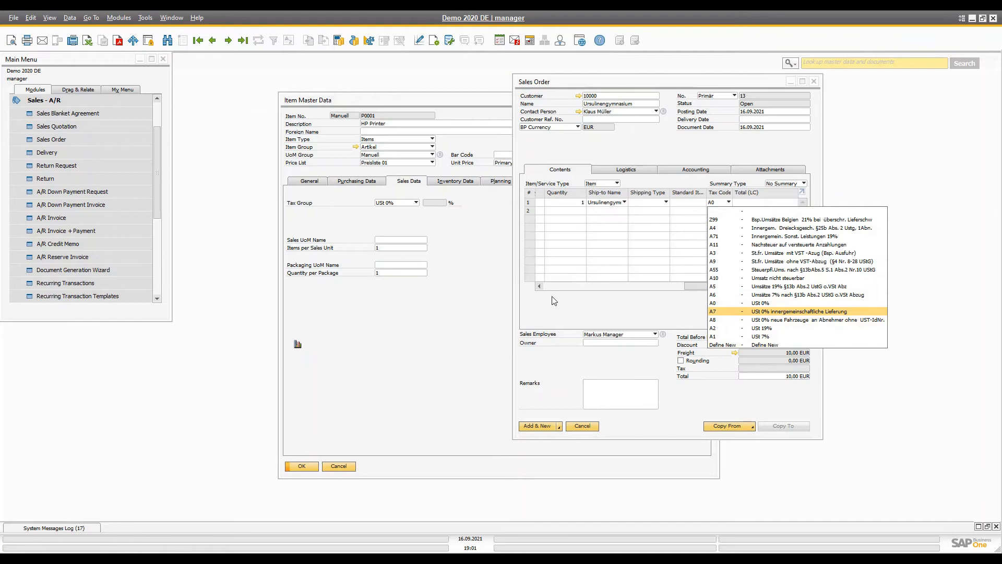
pyautogui.click(377, 275)
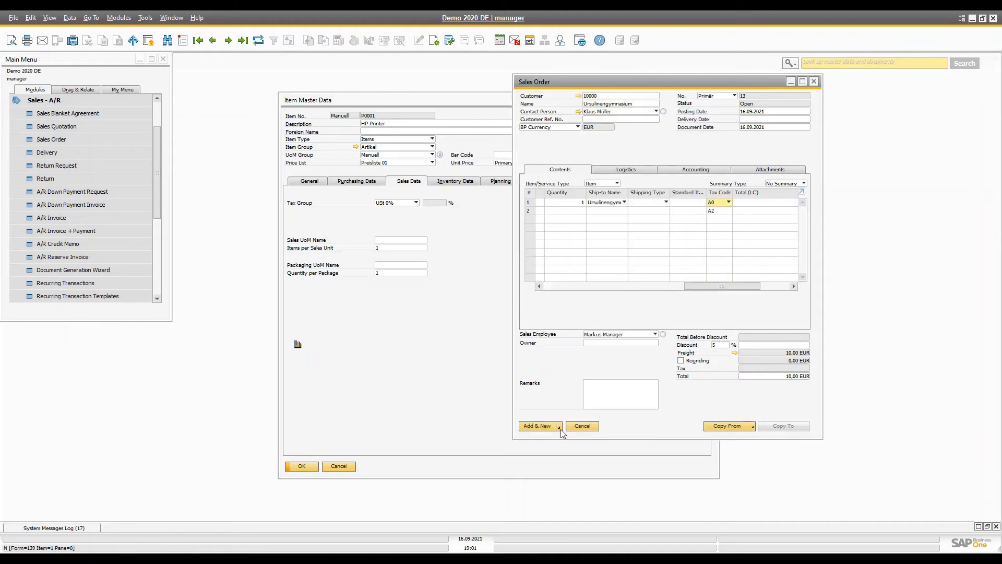
pyautogui.click(581, 426)
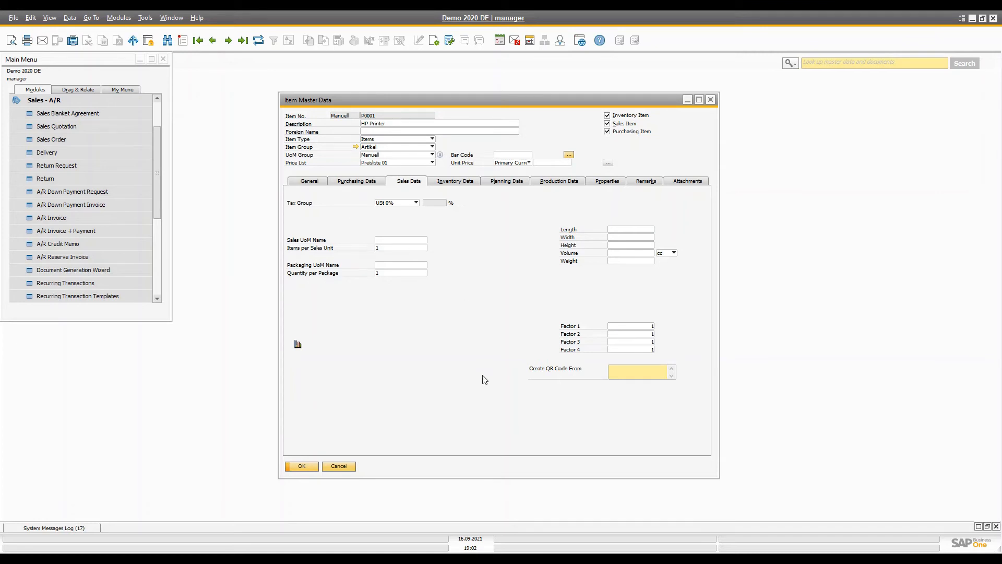
# Examine the sales analysis and the purchase analysis reports of item P0001
pyautogui.click(298, 344)
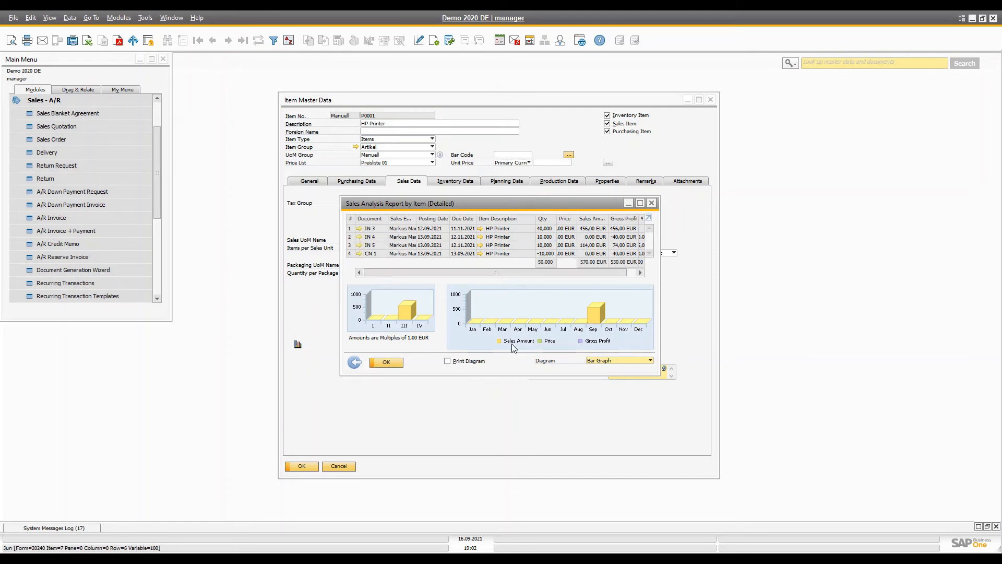
pyautogui.click(652, 203)
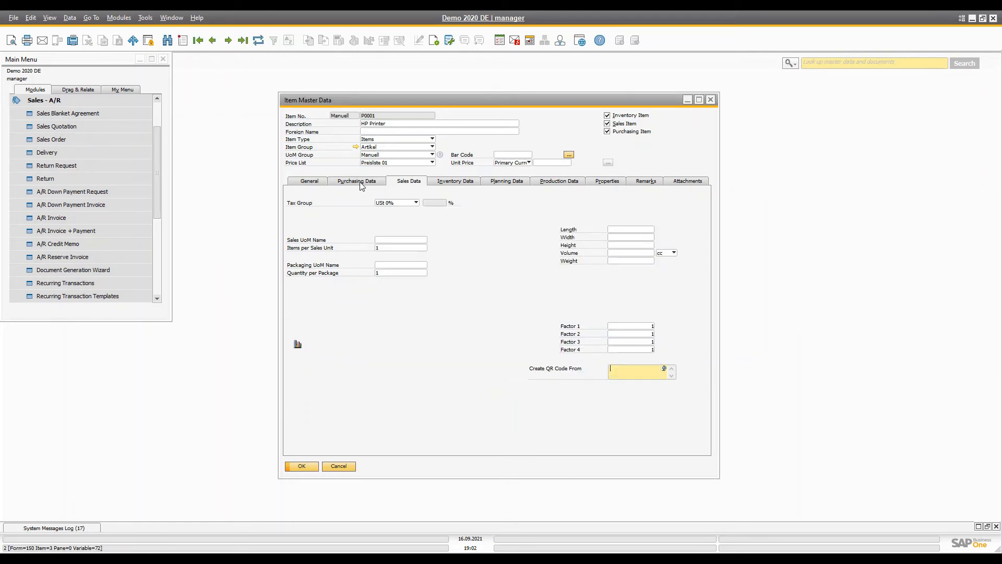
pyautogui.click(361, 182)
pyautogui.click(298, 345)
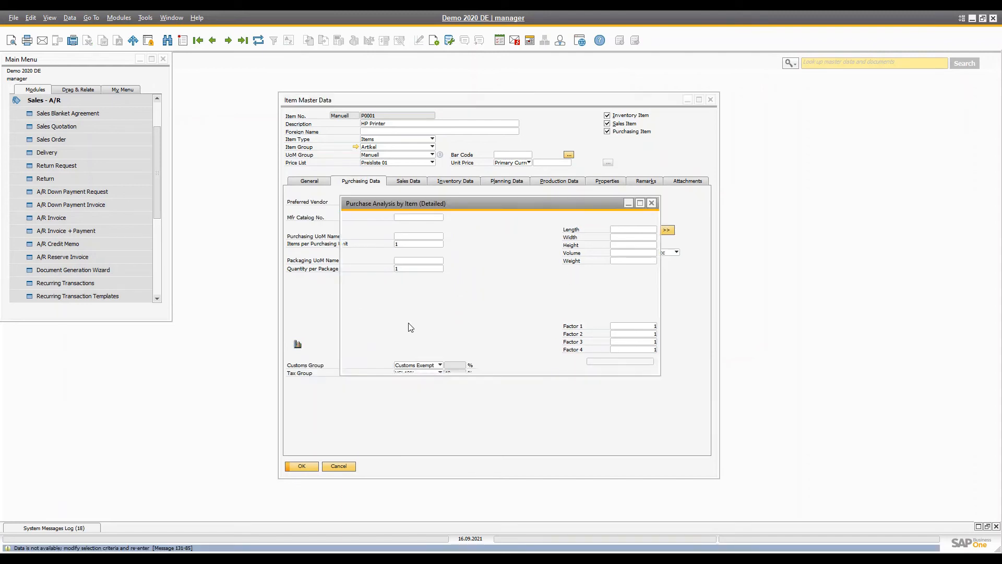
pyautogui.click(395, 365)
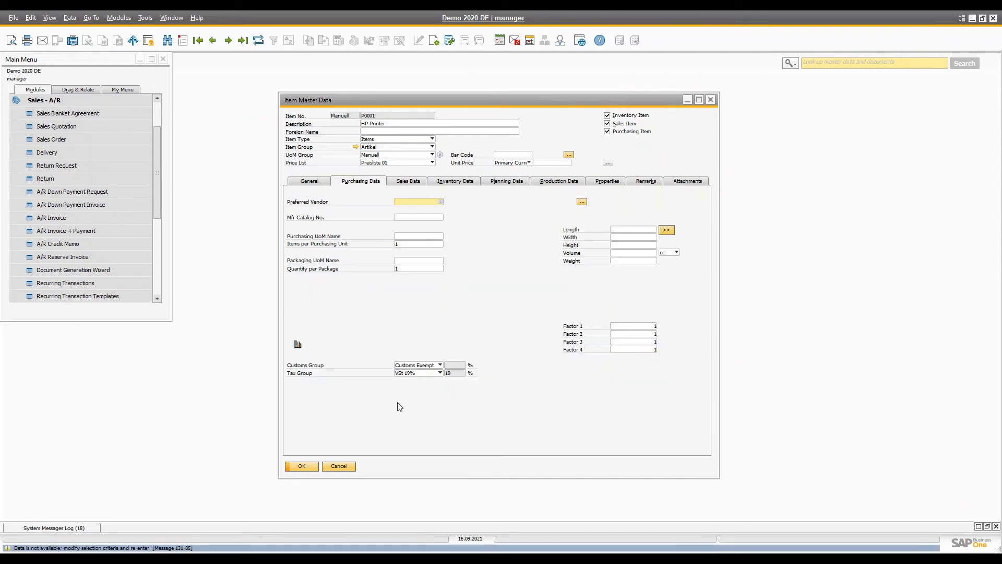
# Make warehouse 01 München the default warehouse of item P0001 and update the item
pyautogui.click(453, 184)
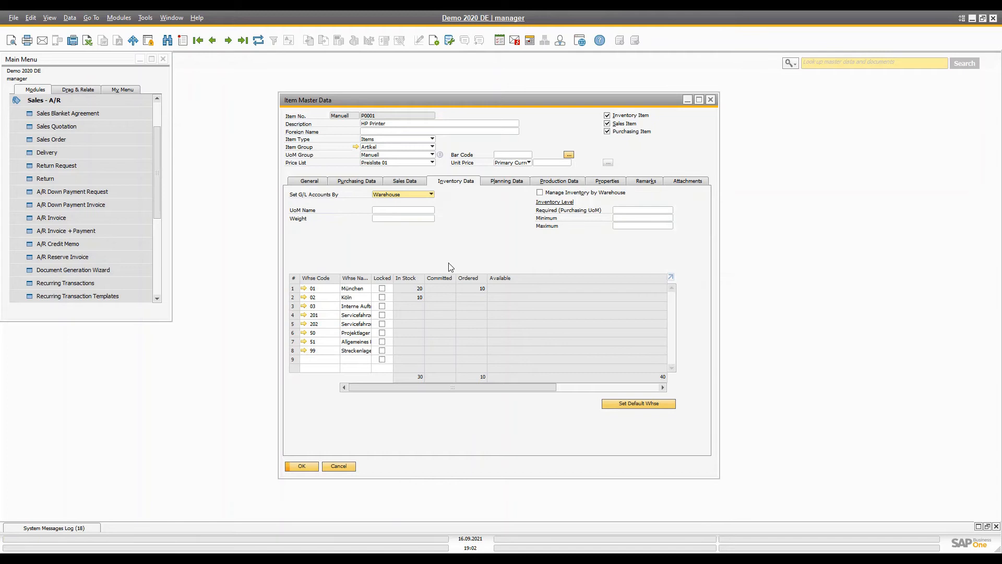
pyautogui.click(317, 361)
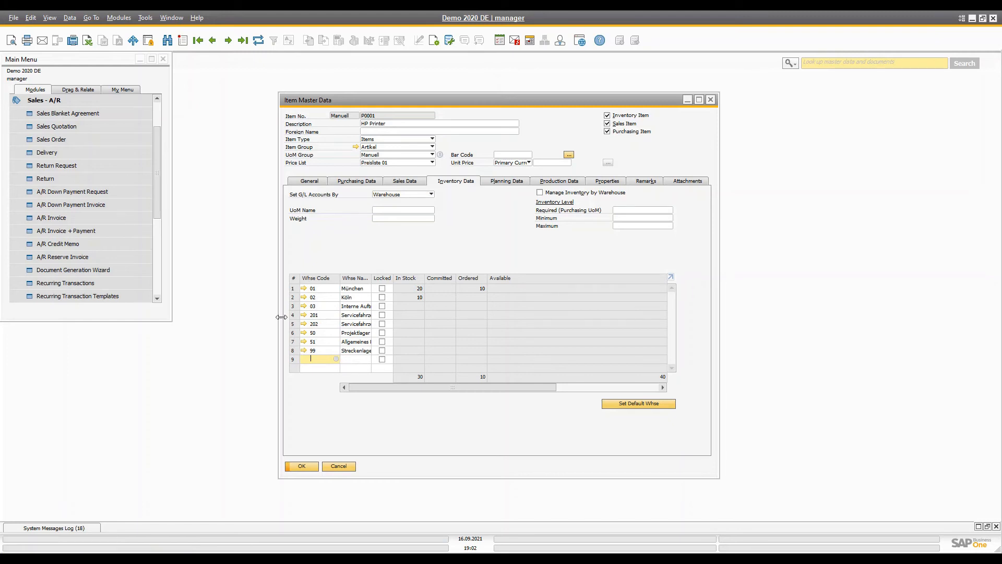
pyautogui.click(293, 288)
pyautogui.click(644, 405)
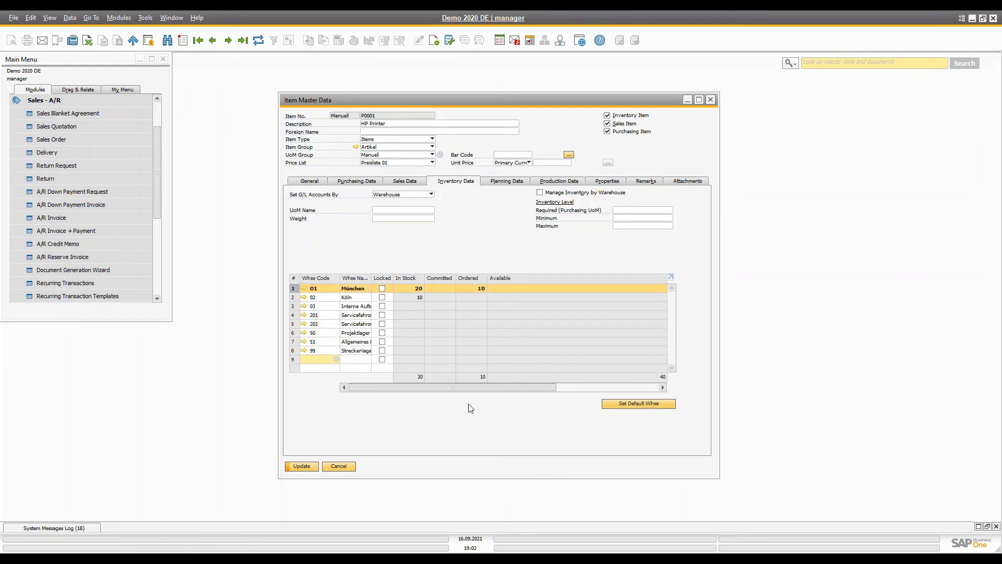
pyautogui.click(301, 466)
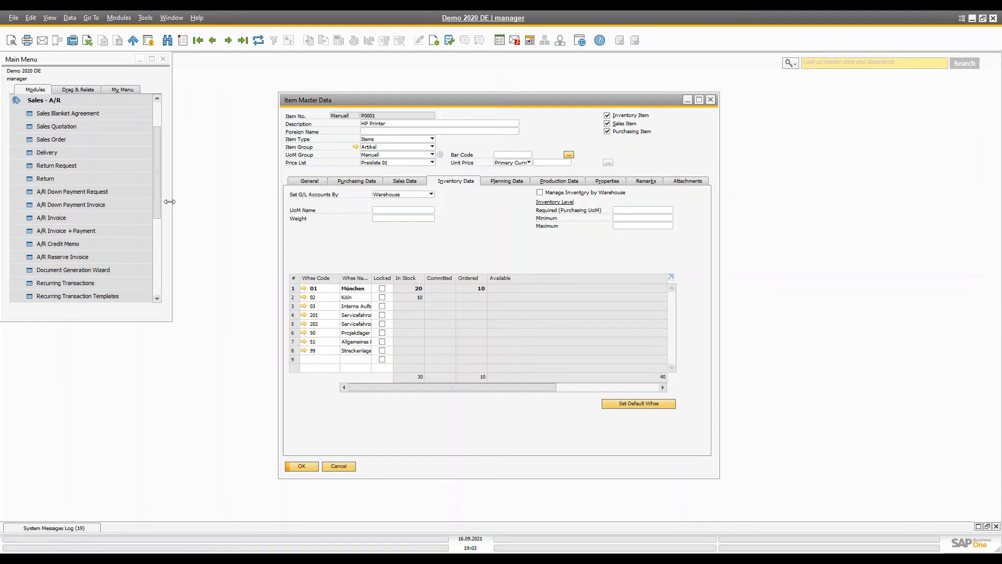
# Start a new sales order and open the table format section of its form settings
pyautogui.click(61, 138)
pyautogui.moveTo(578, 285); pyautogui.dragTo(768, 283)
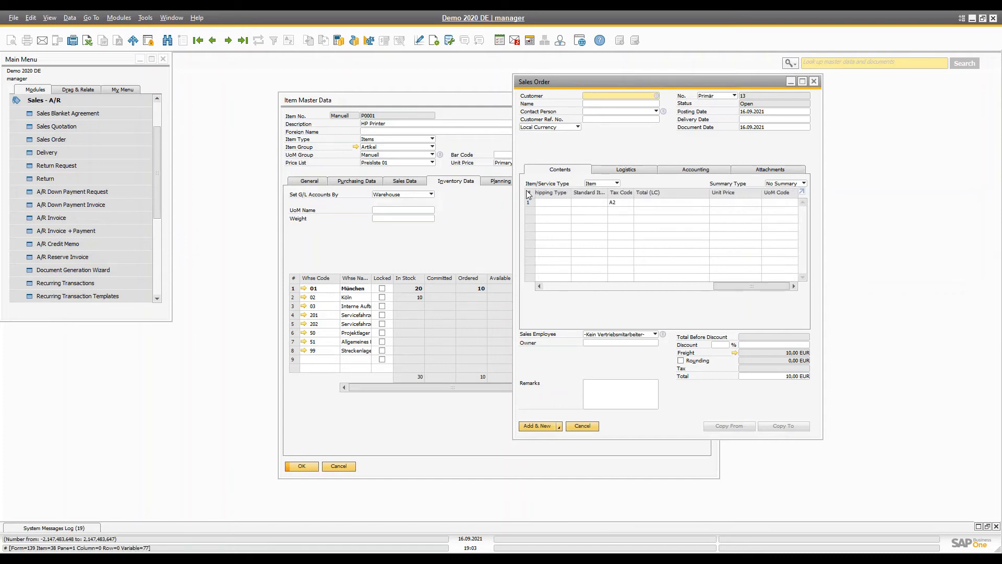
pyautogui.rightClick(539, 201)
pyautogui.click(567, 232)
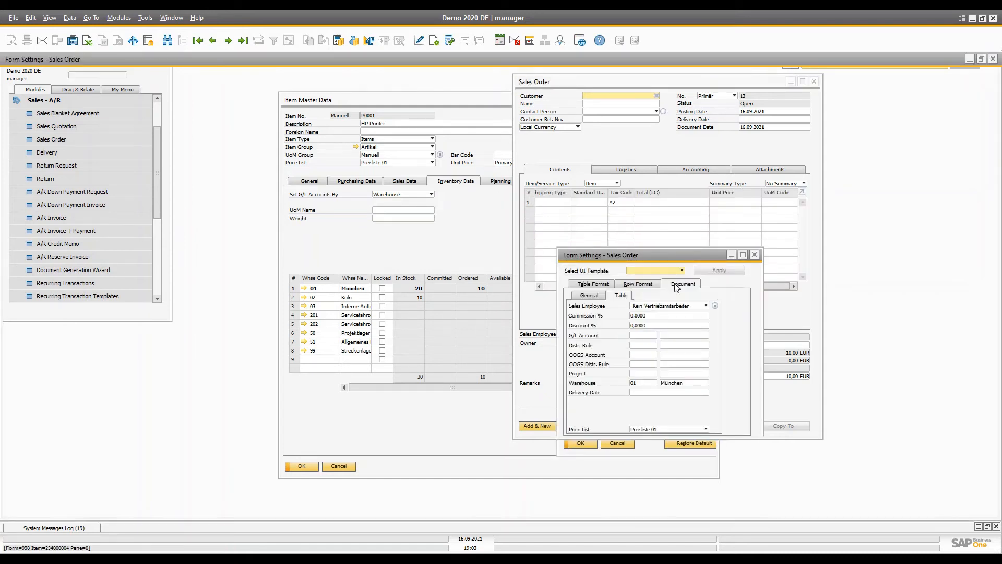
pyautogui.click(35, 88)
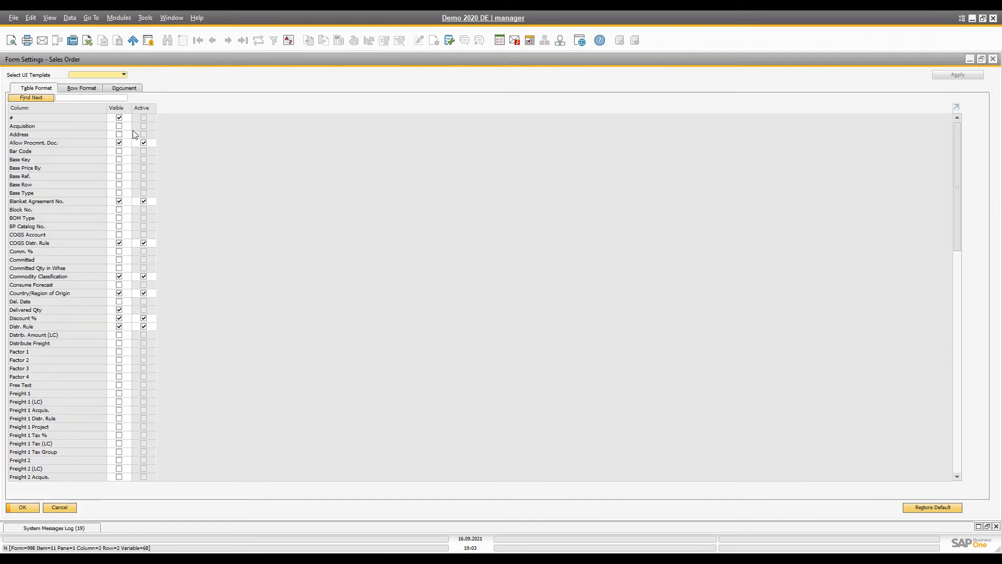
# Find the Whse column in the sales order's table format, make it visible, and save the form settings
pyautogui.write('w')
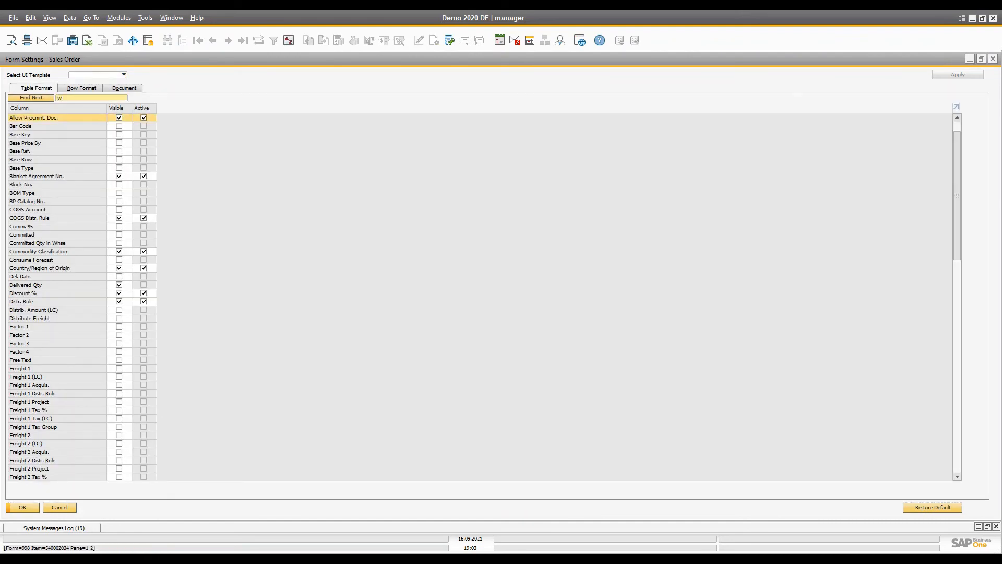
pyautogui.write('hse')
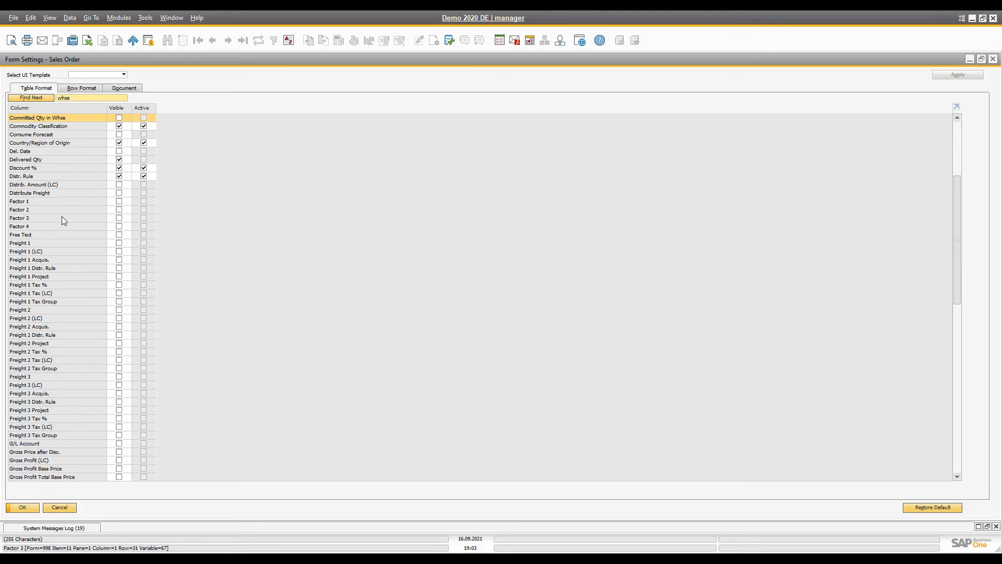
pyautogui.scroll(-4, 61, 243)
pyautogui.scroll(-10, 69, 255)
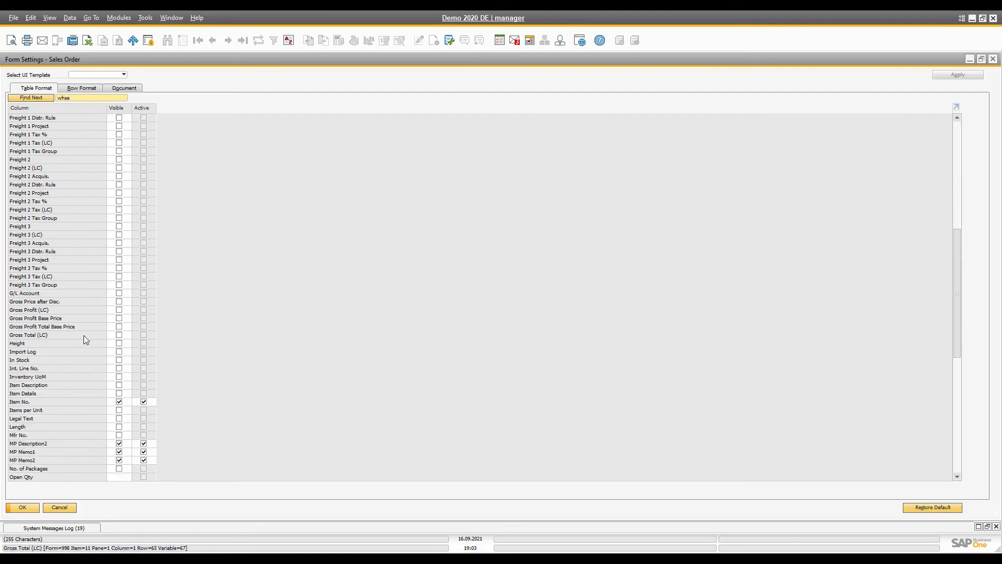
pyautogui.scroll(-4, 57, 408)
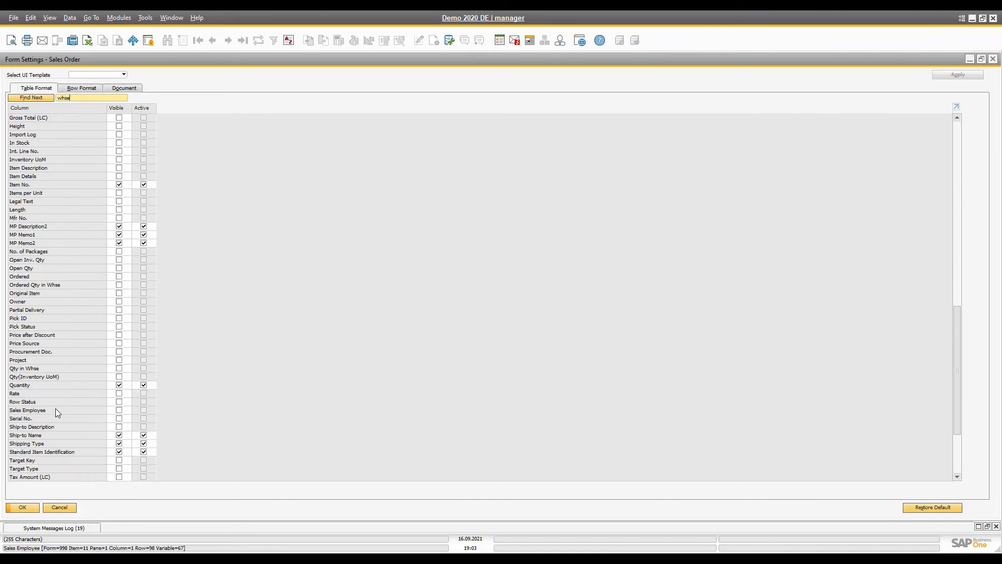
pyautogui.doubleClick(37, 108)
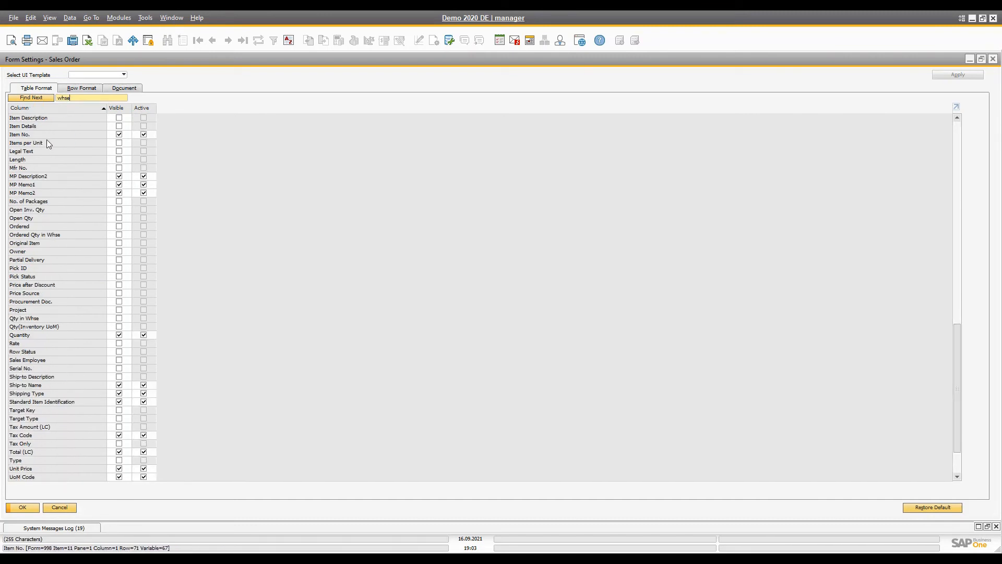
pyautogui.scroll(2, 69, 303)
pyautogui.scroll(6, 74, 264)
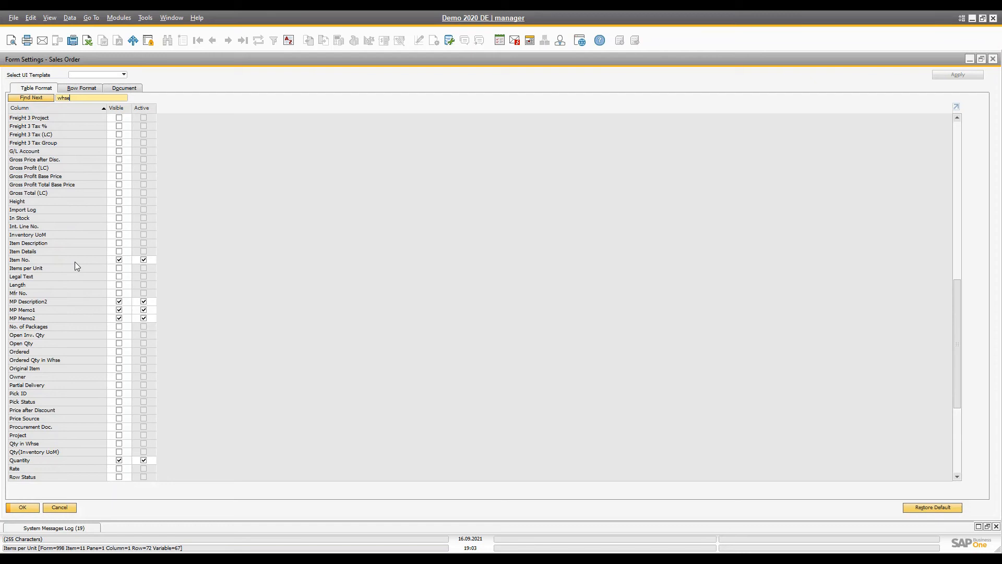
pyautogui.scroll(-7, 74, 261)
pyautogui.scroll(-4, 75, 267)
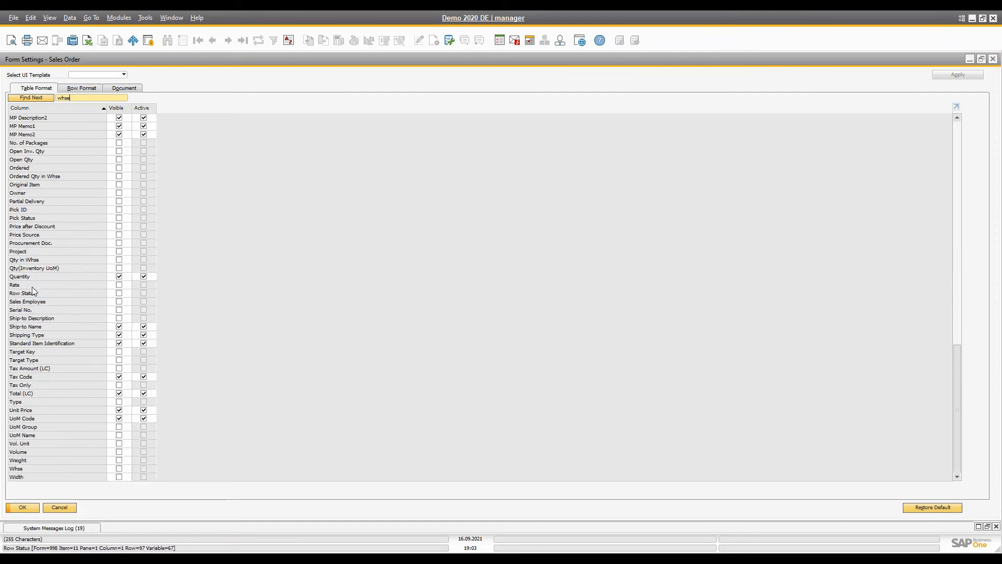
pyautogui.click(119, 469)
pyautogui.click(25, 507)
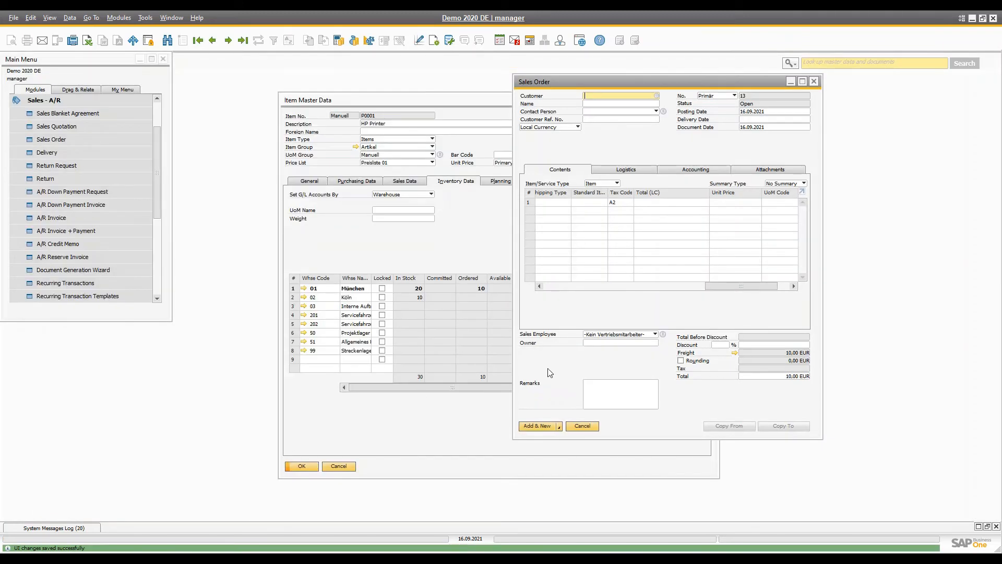
# Choose Ursulinengymnasium as the sales order's customer and bring the row's Item No. column into view
pyautogui.press('Tab')
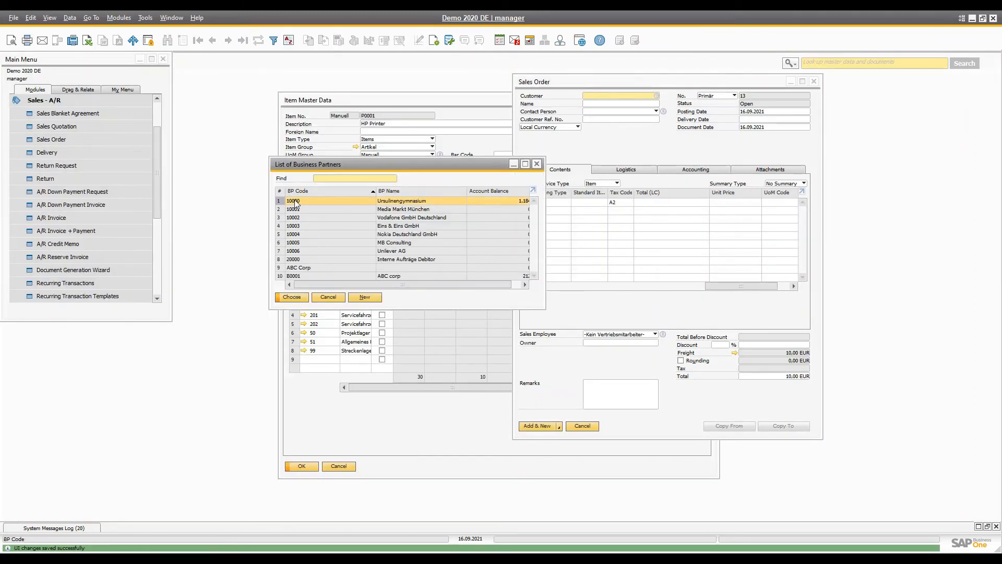
pyautogui.doubleClick(296, 202)
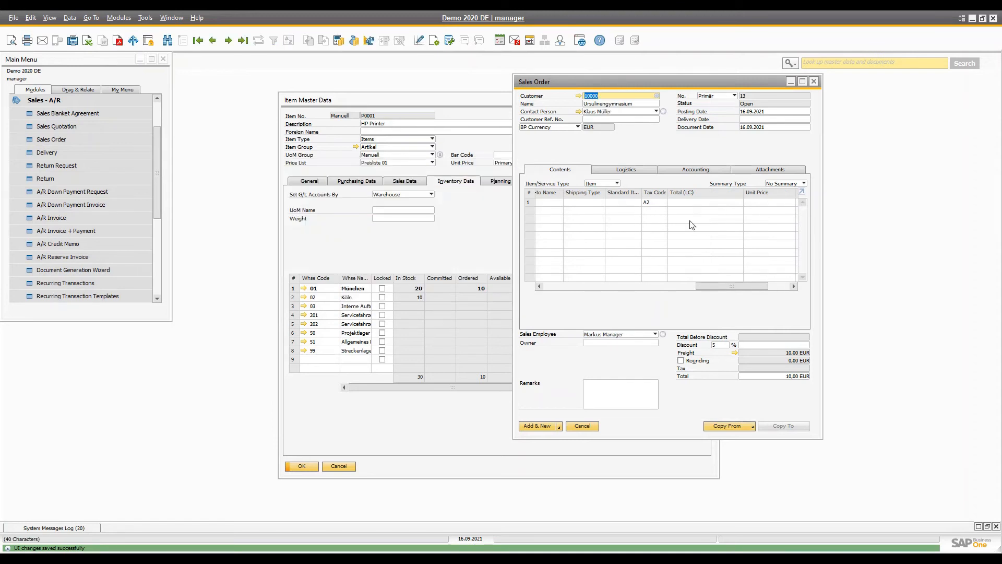
pyautogui.moveTo(718, 290); pyautogui.dragTo(633, 287)
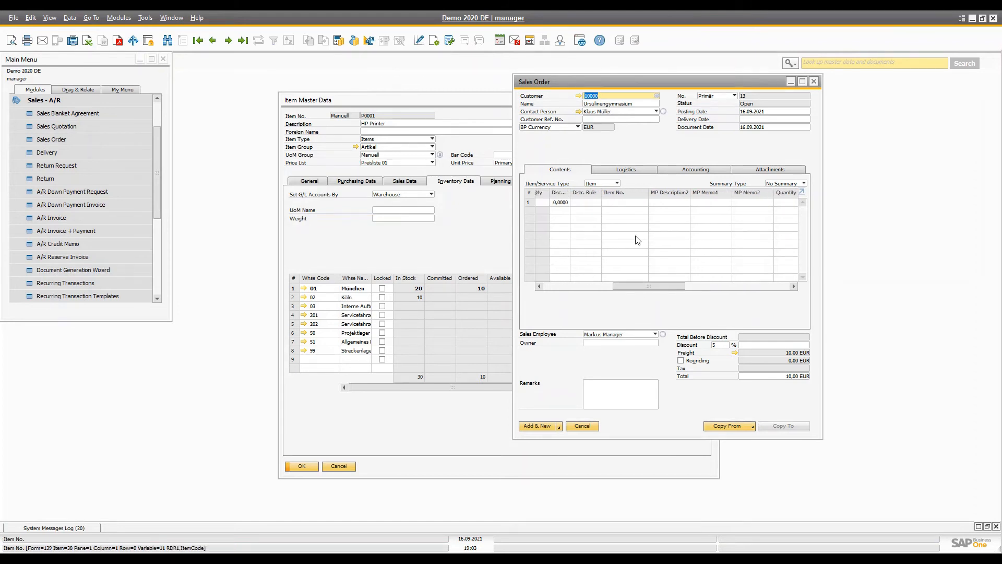
# Add item P0001 to the sales order's first row and check its Whse value
pyautogui.click(621, 204)
pyautogui.press('Tab')
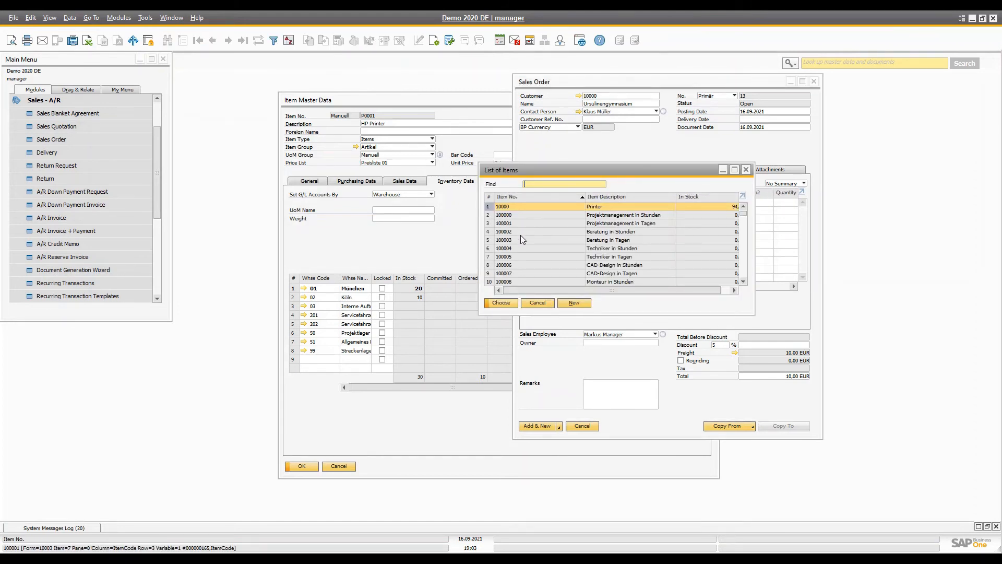
pyautogui.write('p0')
pyautogui.doubleClick(506, 281)
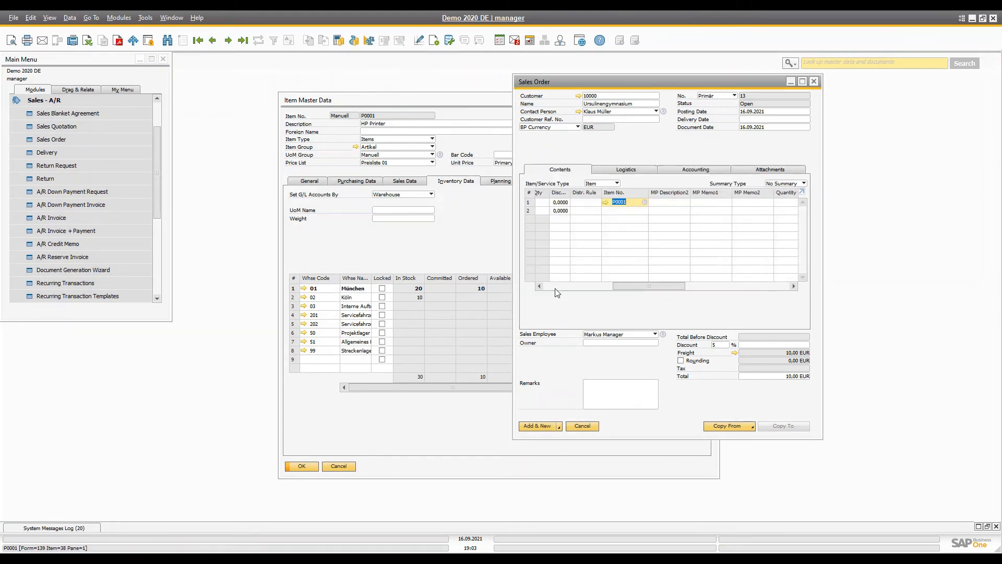
pyautogui.moveTo(645, 286); pyautogui.dragTo(763, 287)
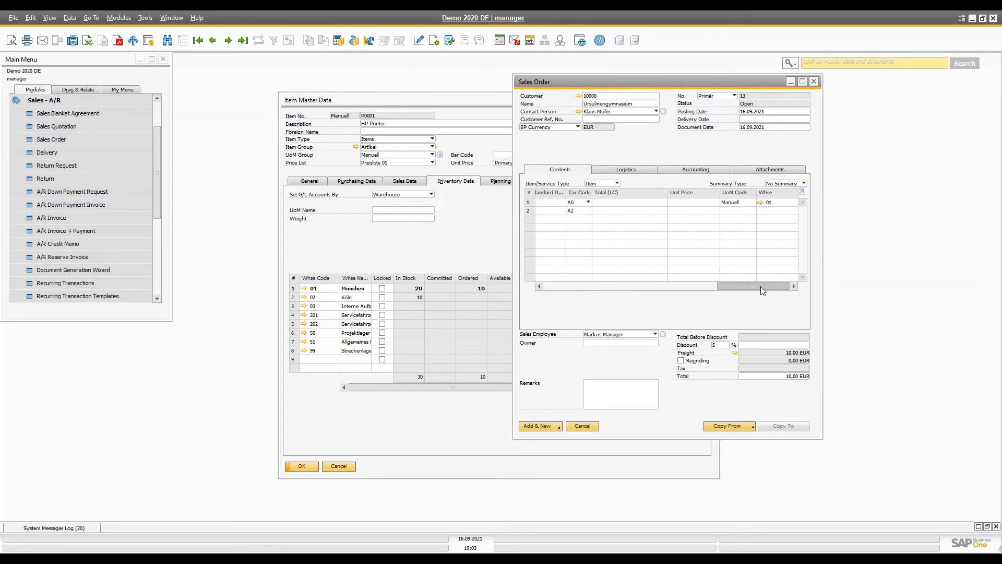
pyautogui.click(778, 203)
pyautogui.click(777, 202)
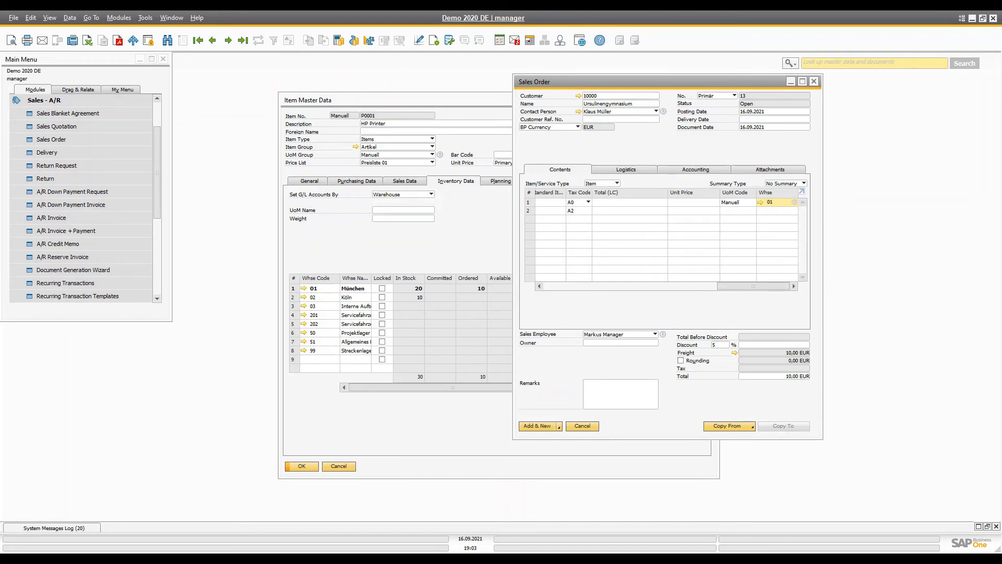
# Return to the item master data and review the Set G/L Accounts By options and the inventory UoM Name and Weight fields
pyautogui.click(361, 238)
pyautogui.click(407, 194)
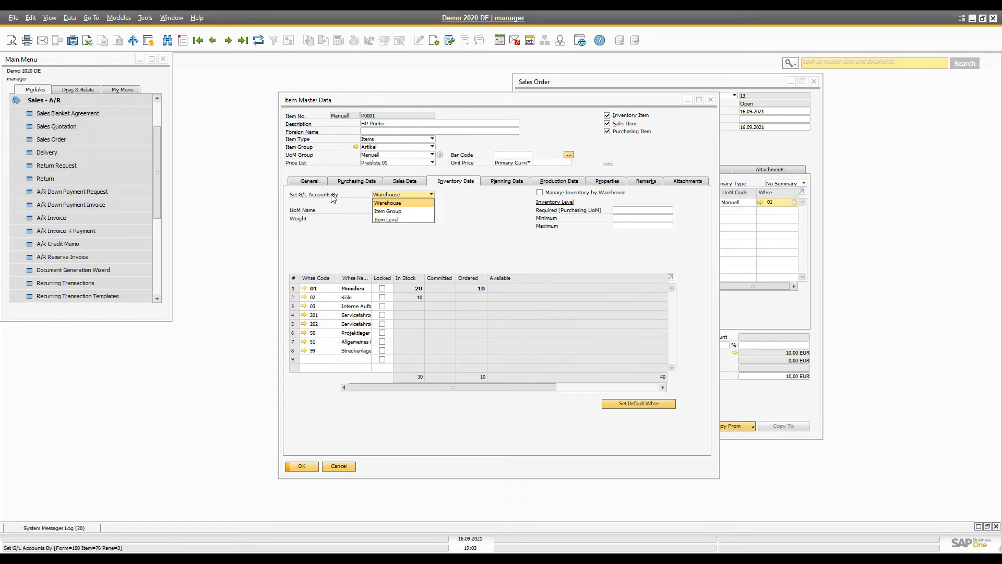
pyautogui.click(456, 227)
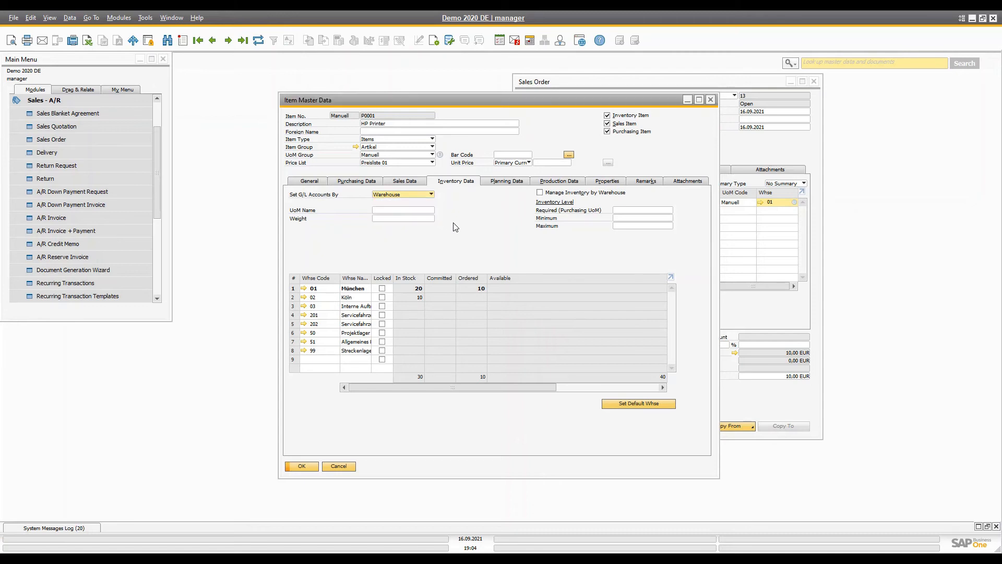
pyautogui.click(392, 209)
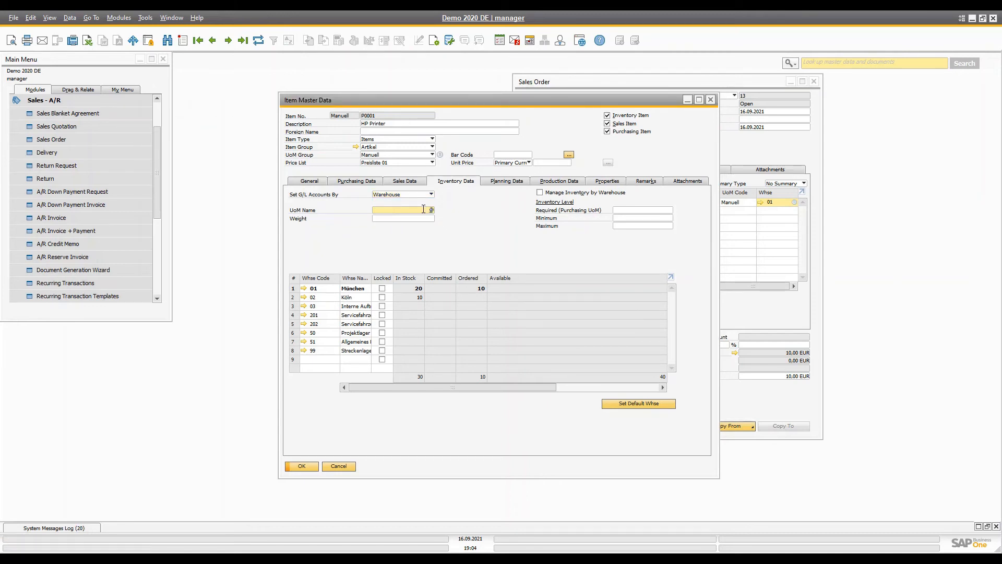
pyautogui.click(399, 218)
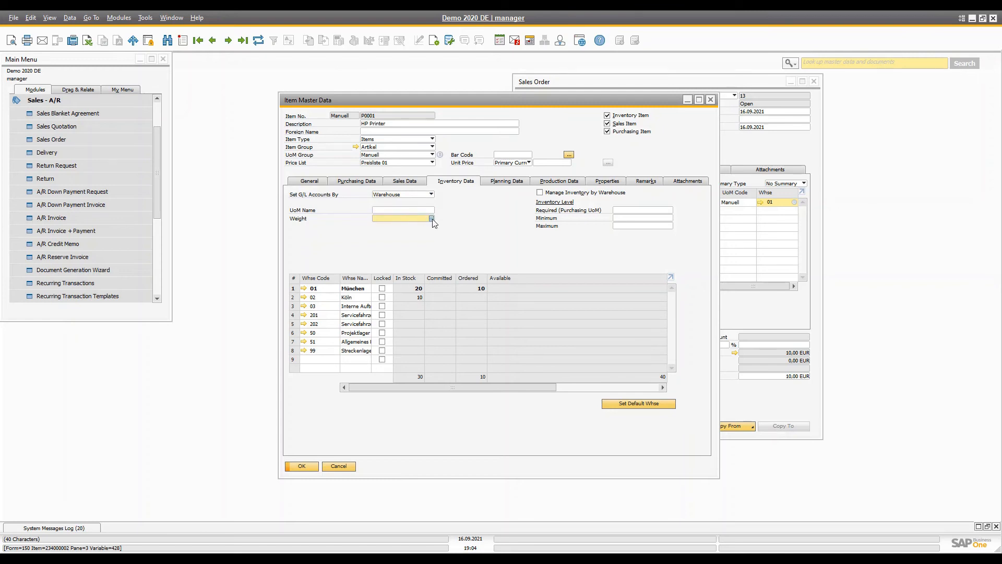
# Turn on Manage Inventory by Warehouse for item P0001, look at the warehouse table, and turn the option back off
pyautogui.click(590, 198)
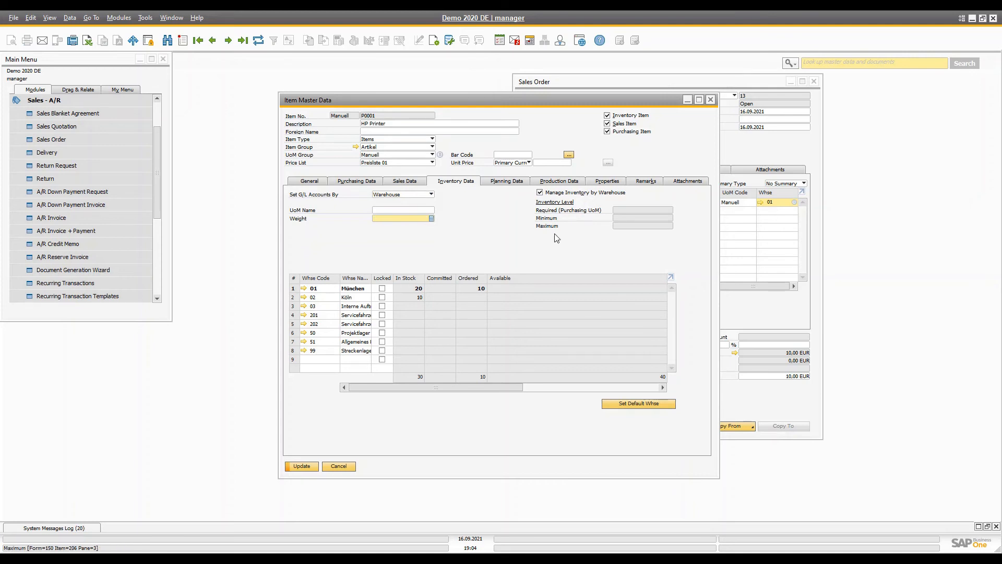
pyautogui.moveTo(477, 387)
pyautogui.mouseDown()
pyautogui.moveTo(511, 402)
pyautogui.moveTo(480, 367)
pyautogui.mouseUp()
pyautogui.click(578, 193)
# Review the item-level Required, Minimum and Maximum inventory level fields of item P0001
pyautogui.click(653, 211)
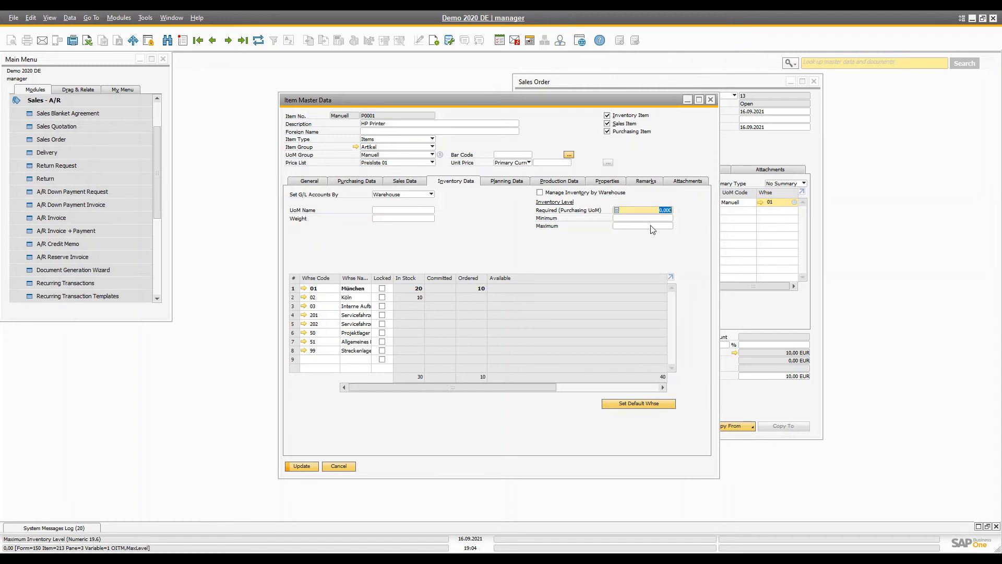
pyautogui.press('Tab')
pyautogui.click(642, 225)
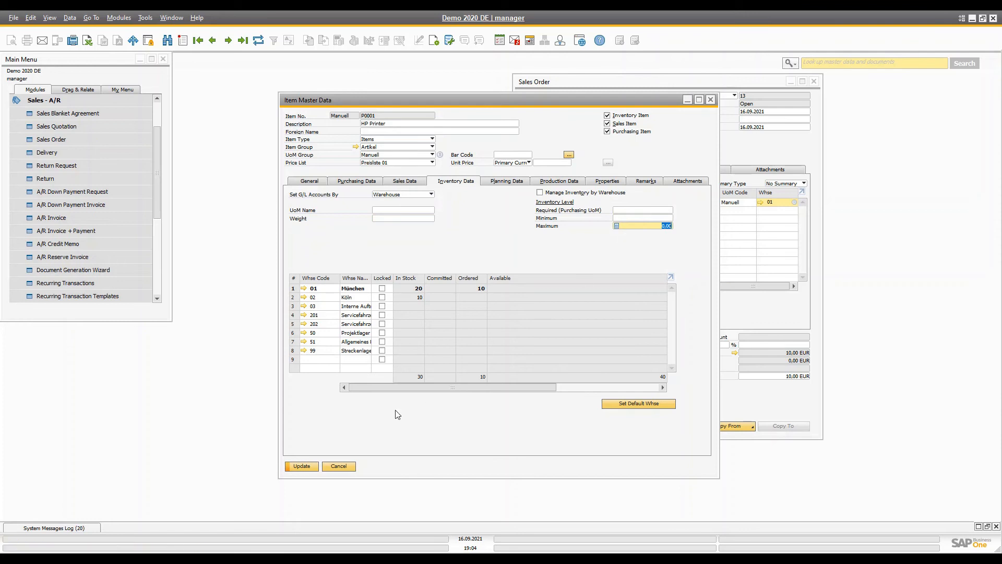
pyautogui.moveTo(398, 388); pyautogui.dragTo(544, 399)
pyautogui.click(662, 217)
# Turn on Manage Inventory by Warehouse and examine the minimum, maximum and required inventory cells of warehouse 01
pyautogui.click(540, 192)
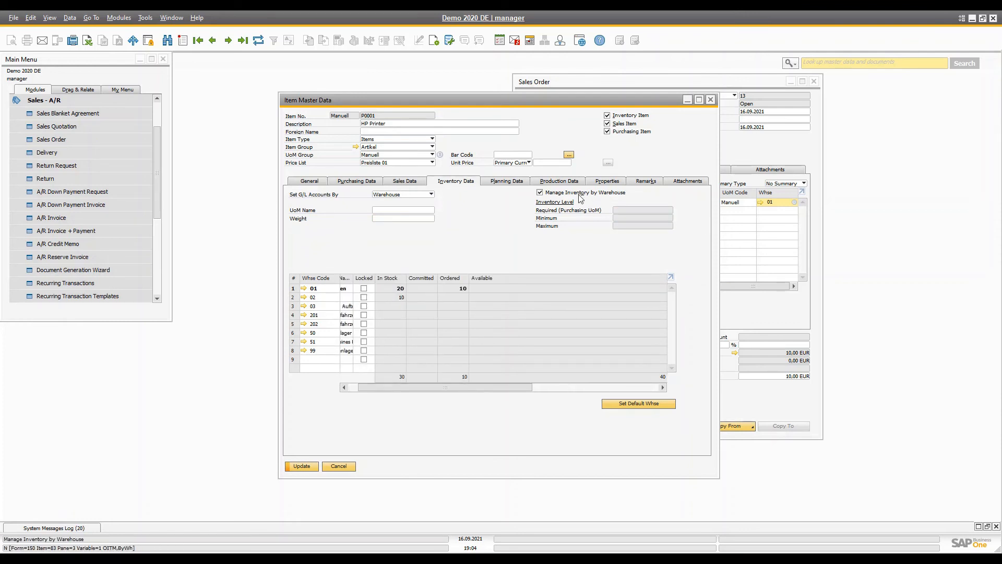
pyautogui.moveTo(437, 387); pyautogui.dragTo(344, 386)
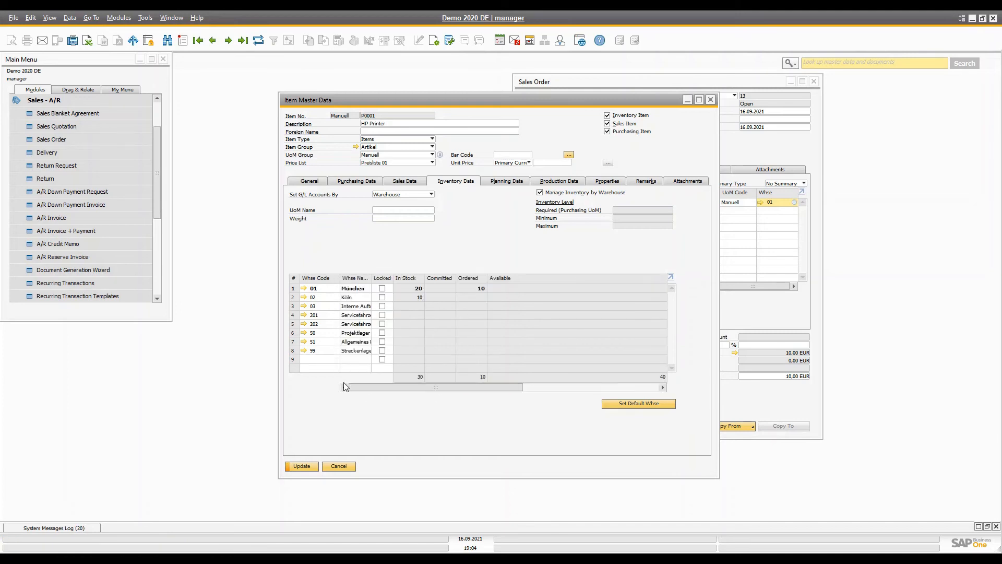
pyautogui.click(625, 388)
pyautogui.click(599, 287)
pyautogui.press('Tab')
pyautogui.press('Tab')
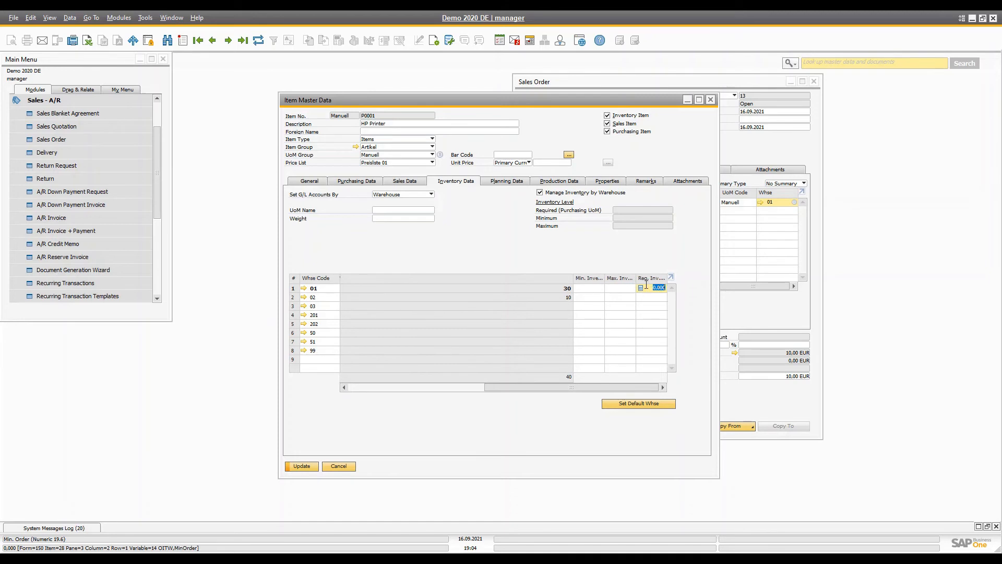
# Turn off Manage Inventory by Warehouse for item P0001 and bring the warehouse table's first columns back into view
pyautogui.click(540, 192)
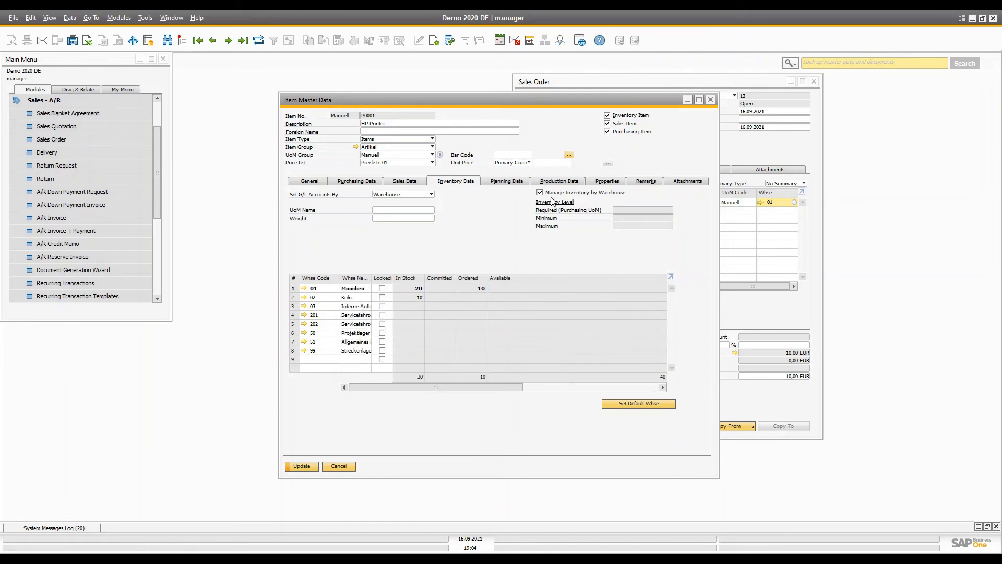
pyautogui.click(647, 210)
pyautogui.moveTo(506, 387); pyautogui.dragTo(314, 397)
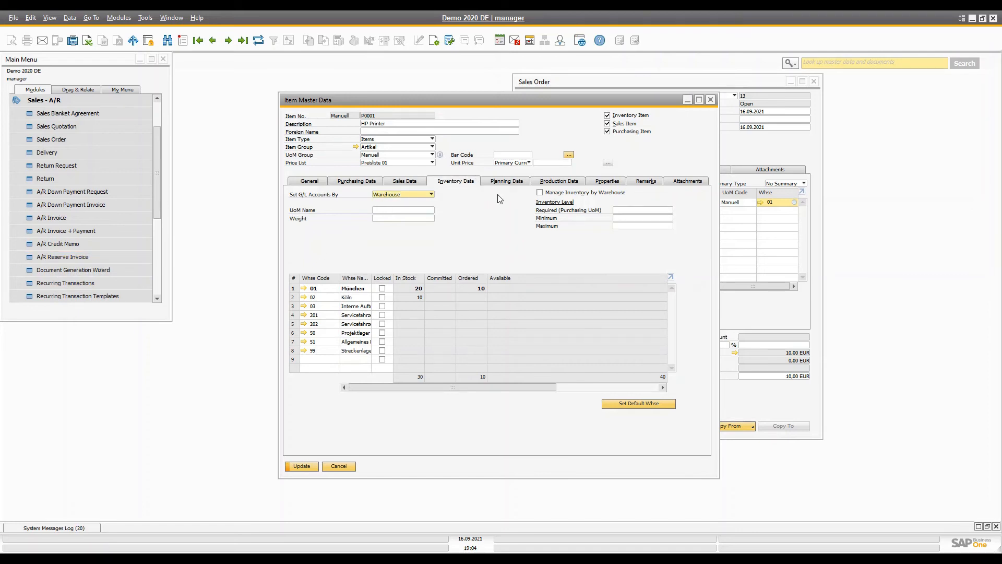
# Open the planning data of item P0001 and review the Planning Method and Procurement Method options, leaving Planning Method at None
pyautogui.click(505, 182)
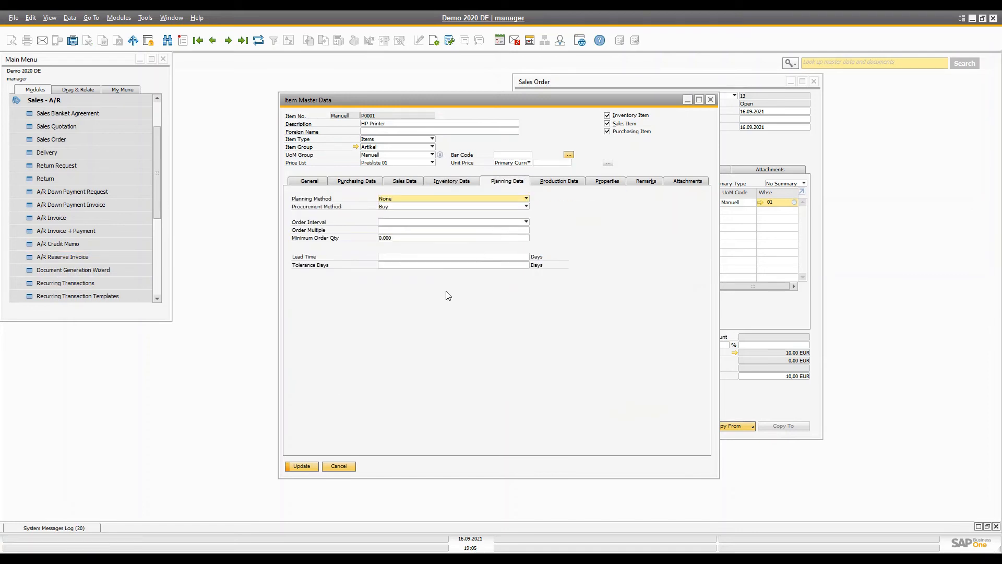
pyautogui.click(522, 199)
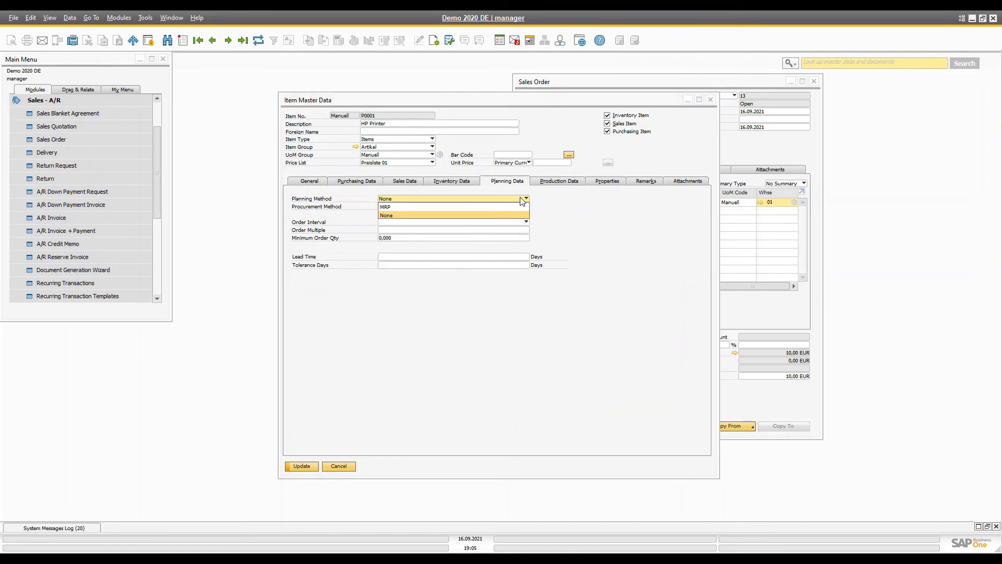
pyautogui.click(634, 233)
pyautogui.click(437, 199)
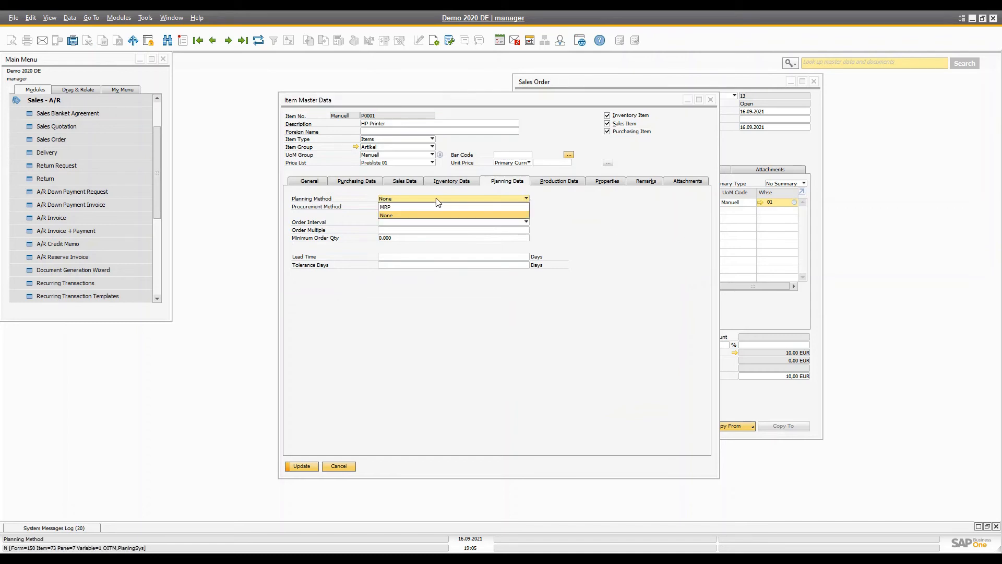
pyautogui.click(423, 215)
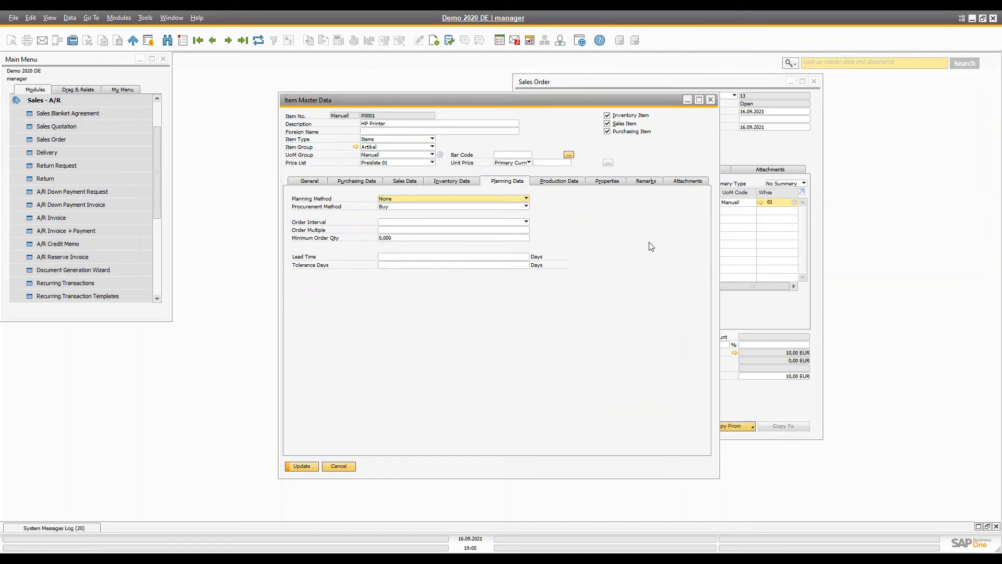
pyautogui.click(423, 207)
pyautogui.click(362, 257)
# Open the setup for a new order interval, review its recurrence options, and cancel without adding one
pyautogui.click(416, 222)
pyautogui.click(403, 237)
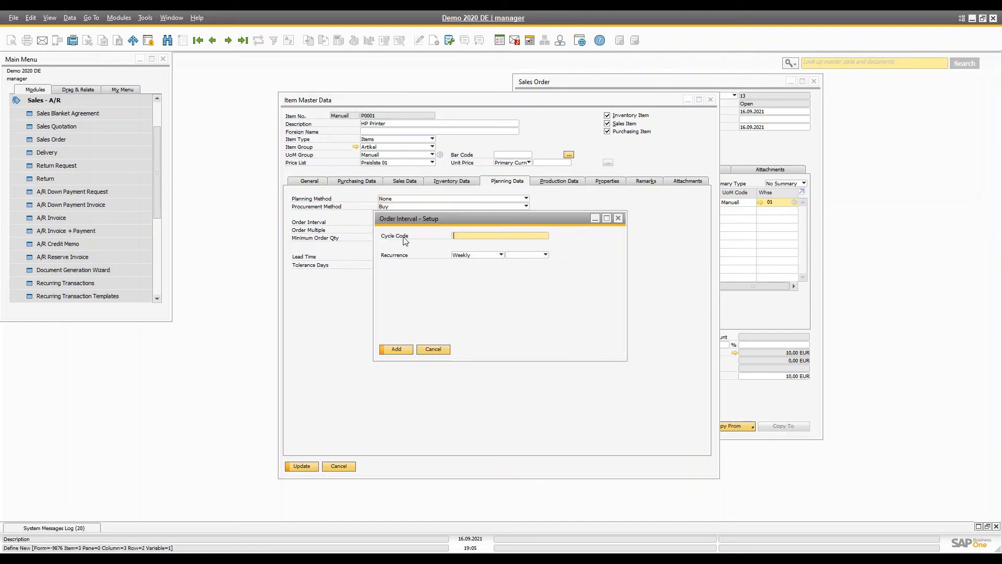
pyautogui.click(481, 256)
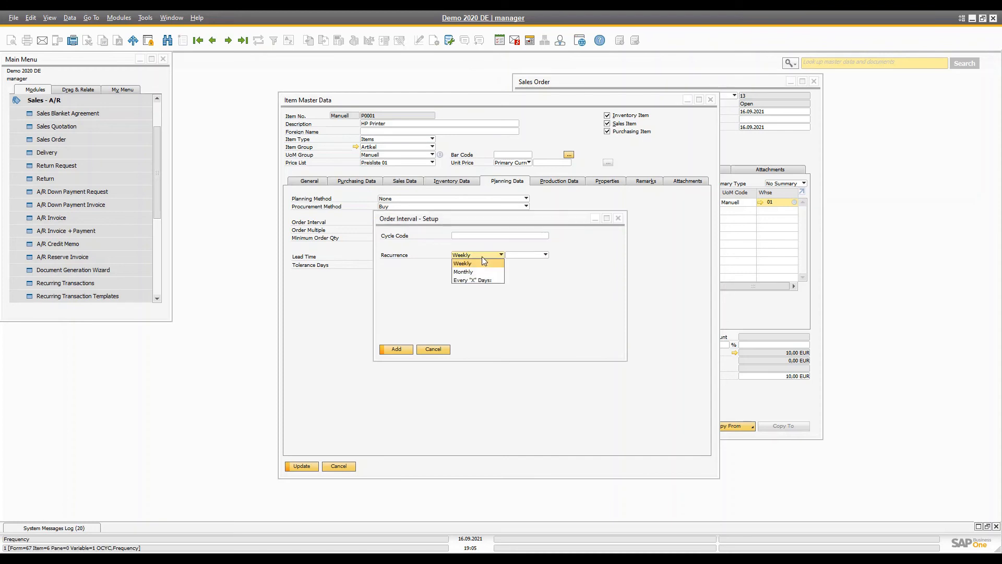
pyautogui.click(543, 257)
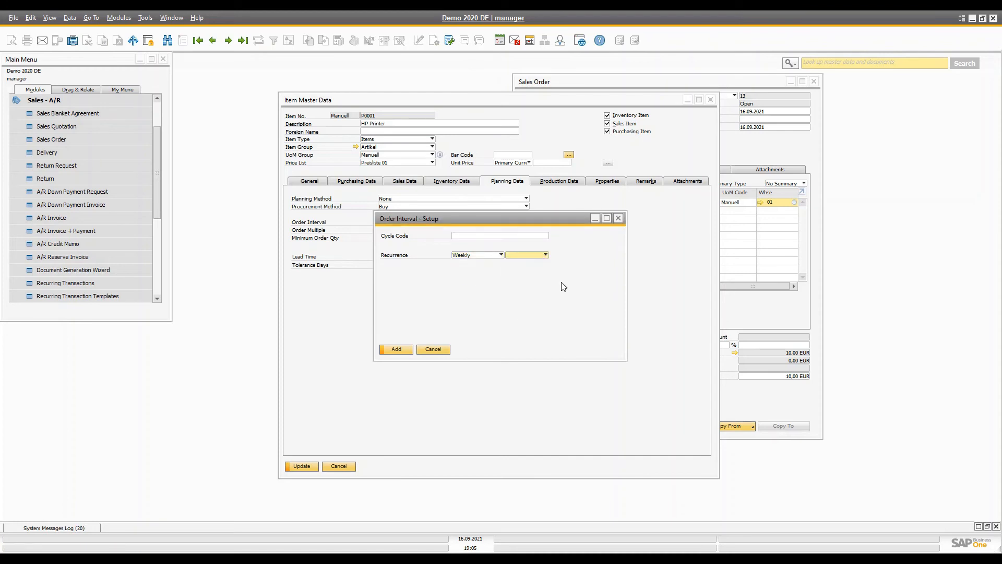
pyautogui.click(433, 349)
# Review the Order Multiple, Minimum Order Qty, Lead Time and Tolerance Days fields in the planning data
pyautogui.click(396, 231)
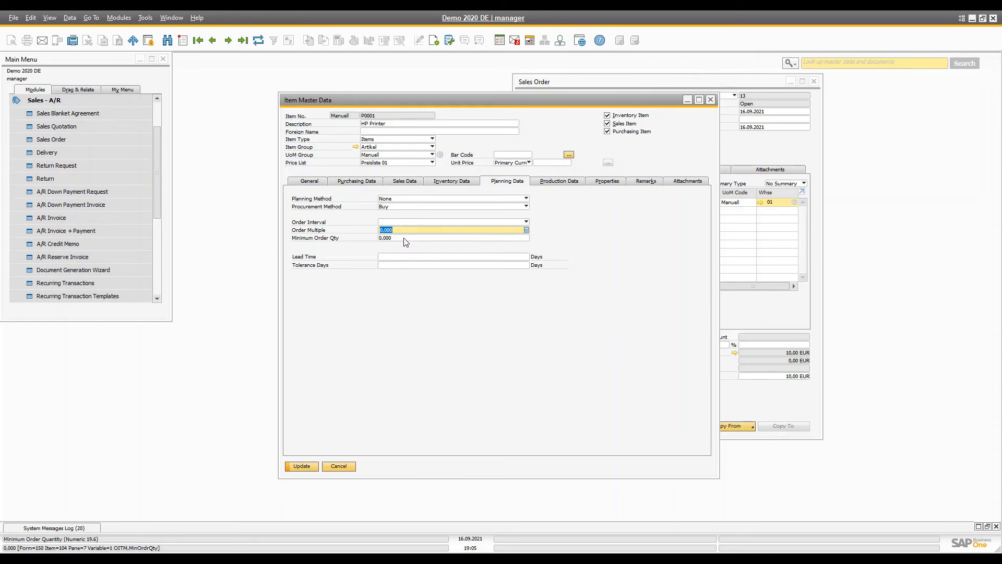
pyautogui.click(405, 238)
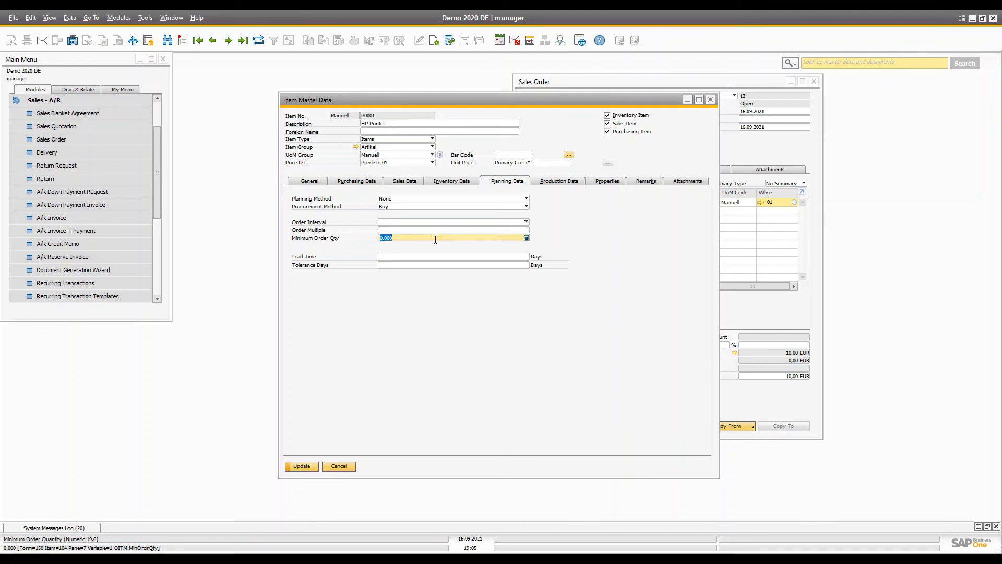
pyautogui.click(429, 257)
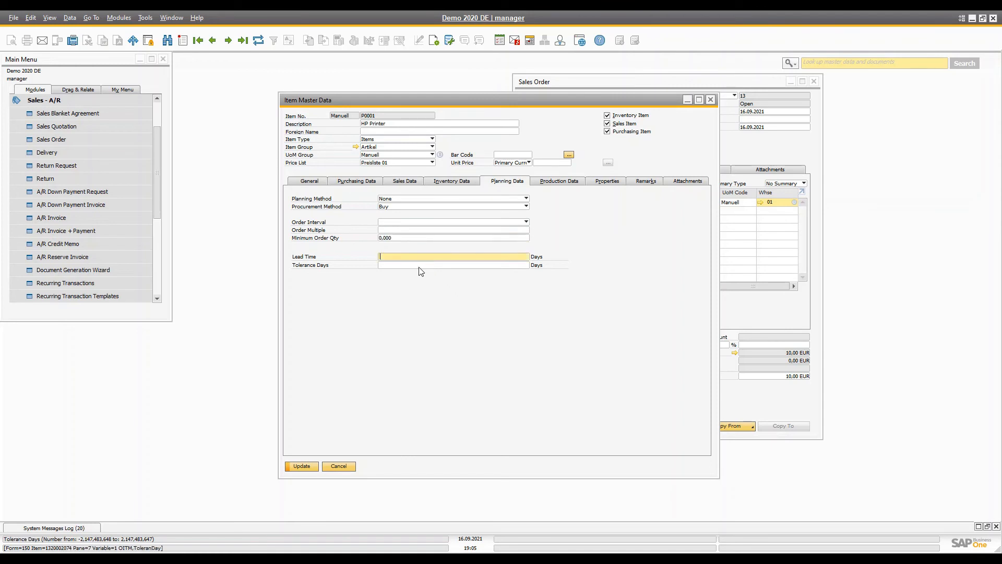
pyautogui.click(409, 265)
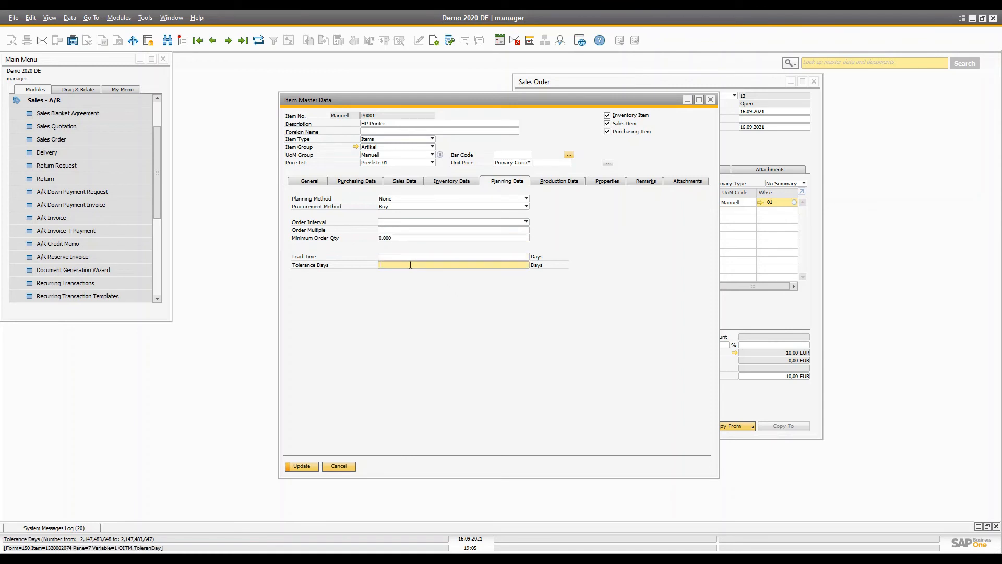
pyautogui.click(410, 258)
pyautogui.click(405, 265)
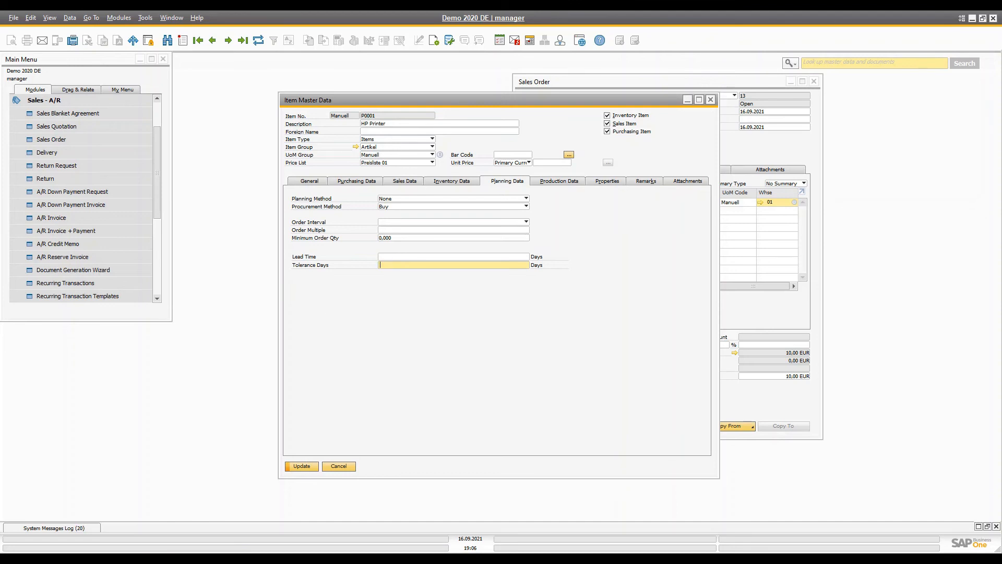
# Open the production data of item P0001 and review the Issue Method options and the BOM fields
pyautogui.click(560, 181)
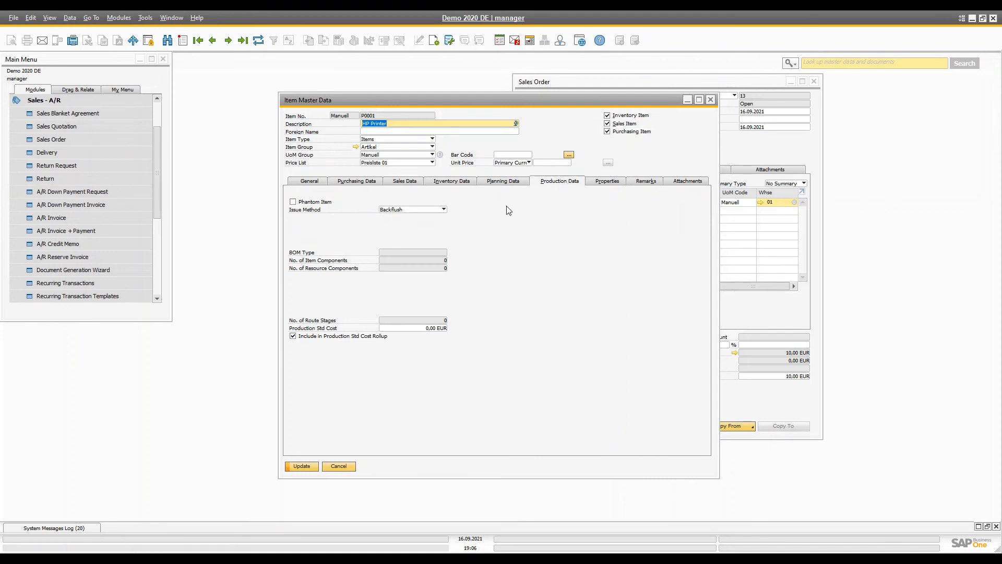
pyautogui.click(414, 209)
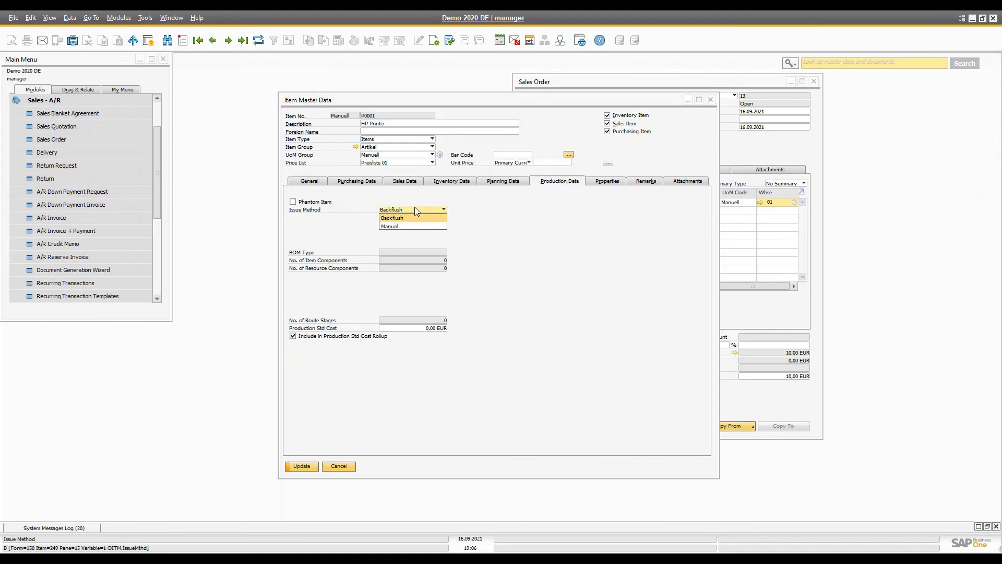
pyautogui.click(541, 265)
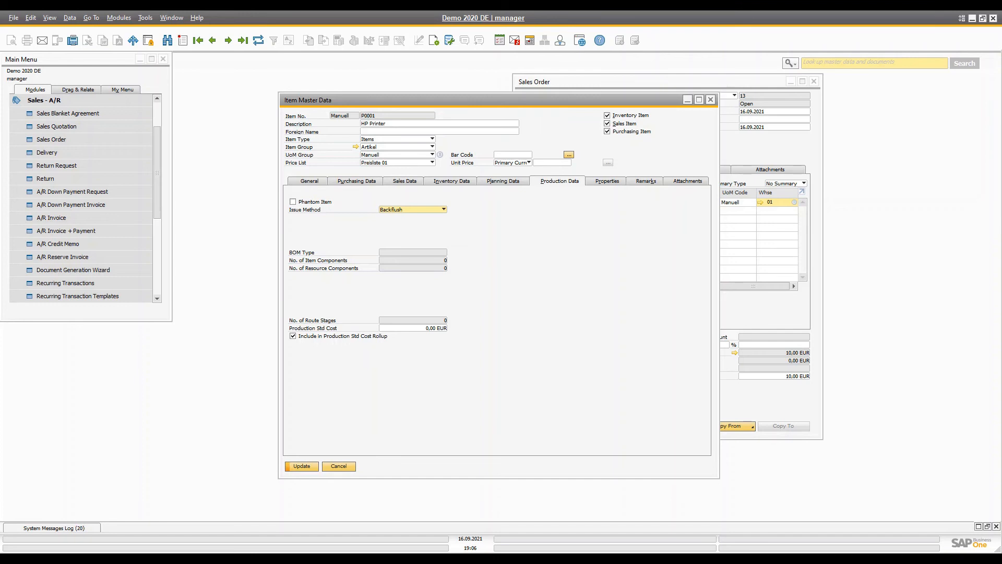
pyautogui.moveTo(398, 254)
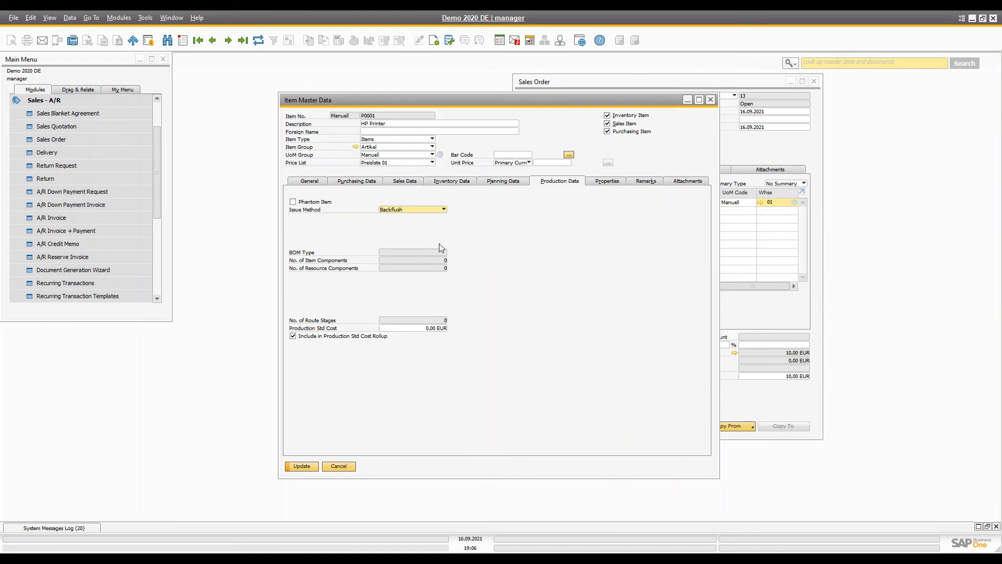
# Open the item's properties and look through the property list down to Artikel Eigenschaft 64
pyautogui.click(608, 180)
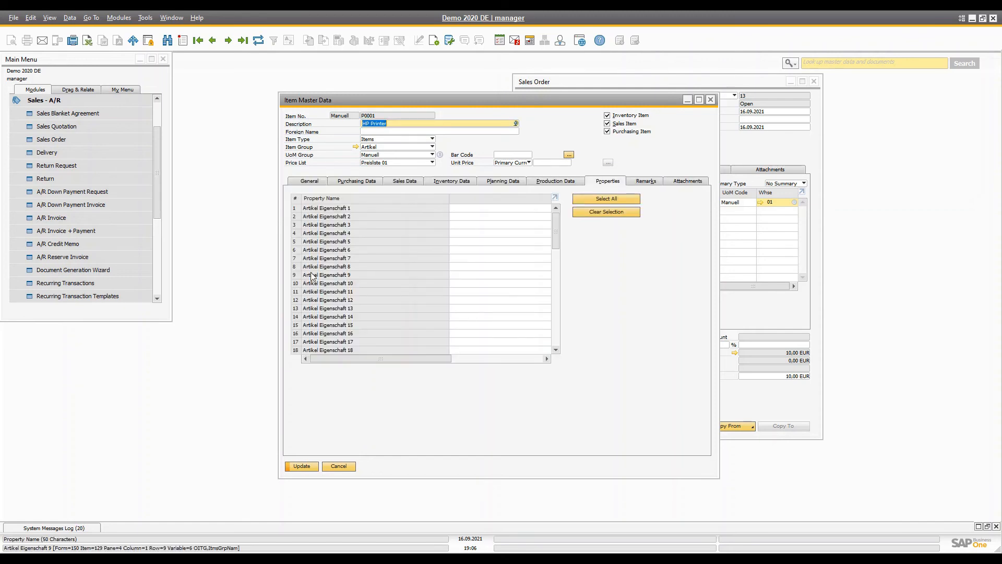
pyautogui.scroll(-15, 351, 255)
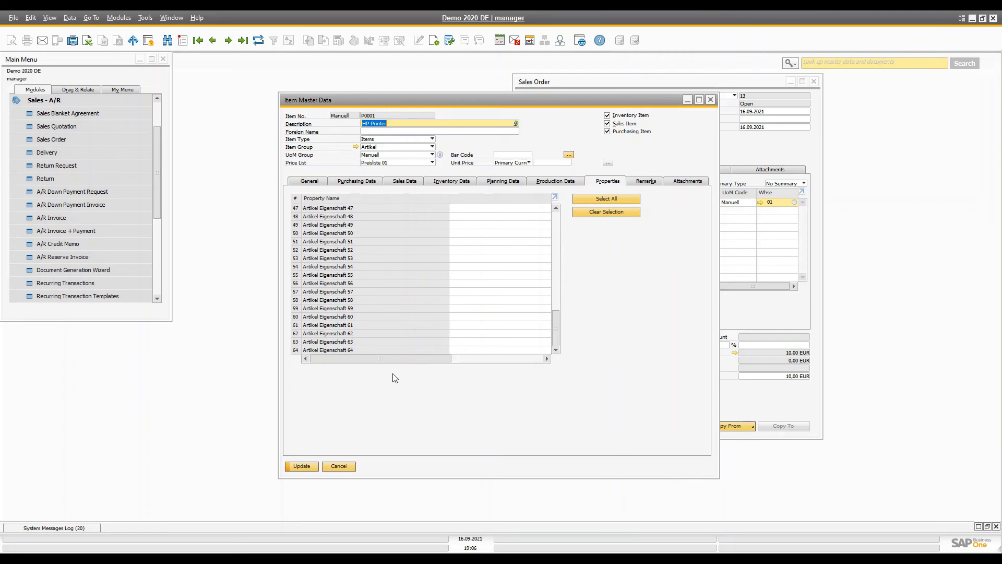
pyautogui.moveTo(399, 360)
pyautogui.mouseDown()
pyautogui.moveTo(504, 360)
pyautogui.moveTo(395, 366)
pyautogui.mouseUp()
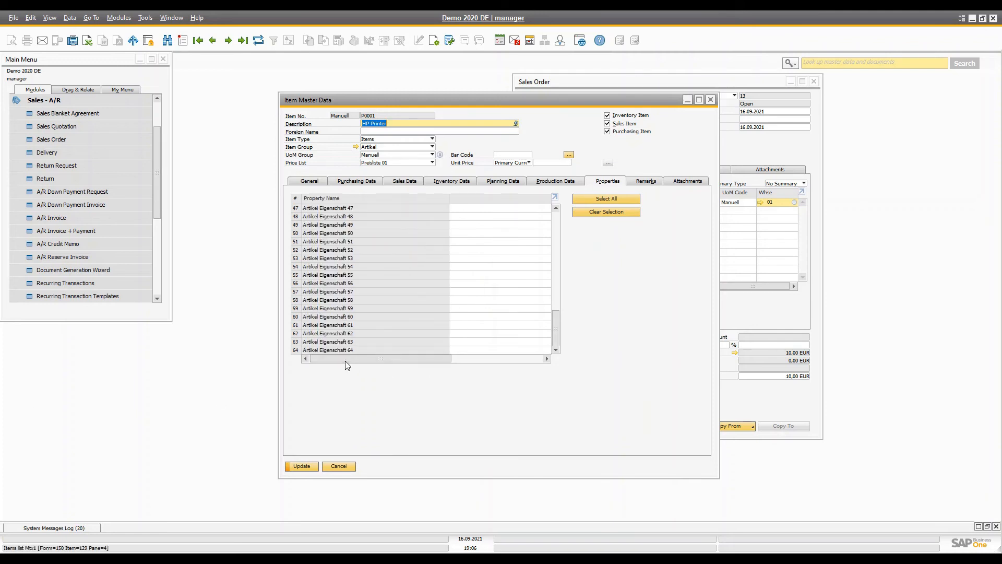
# Go back to the beginning of the item's property list and select Artikel Eigenschaft 1
pyautogui.scroll(3, 340, 343)
pyautogui.scroll(12, 340, 343)
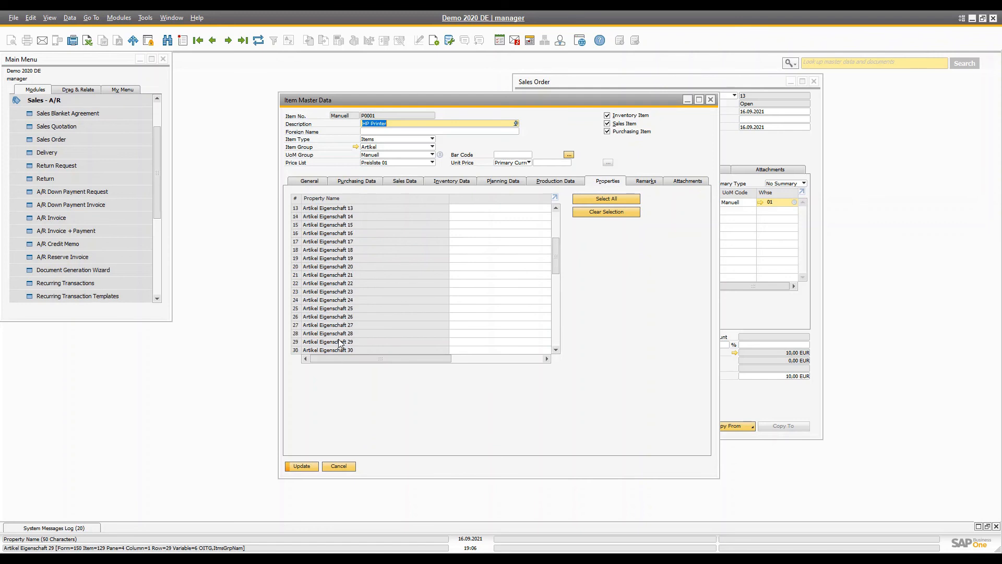
pyautogui.moveTo(377, 361); pyautogui.dragTo(317, 355)
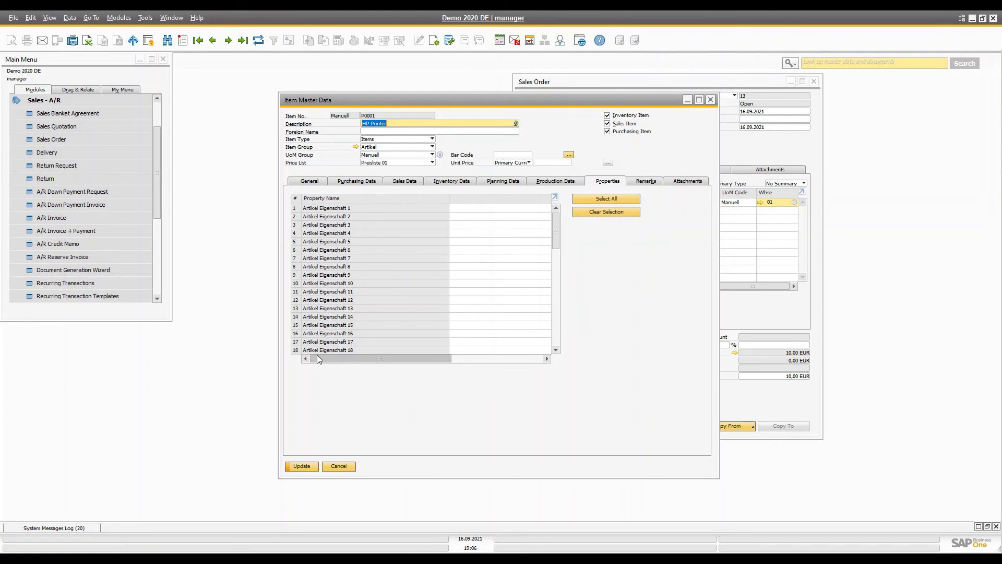
pyautogui.click(296, 210)
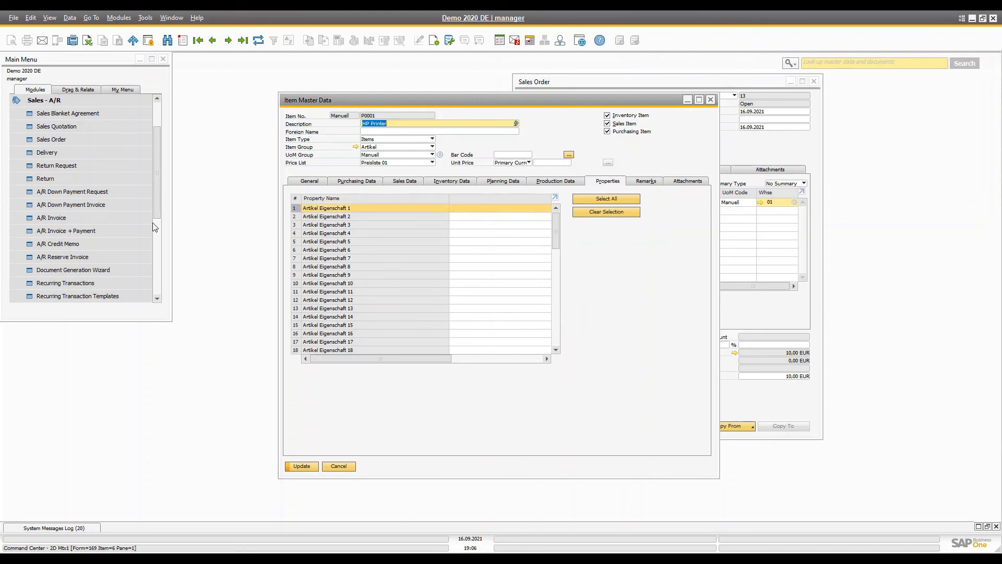
# Open the Item Properties setup from the inventory setup in Administration and place its window beside the item master data
pyautogui.click(77, 99)
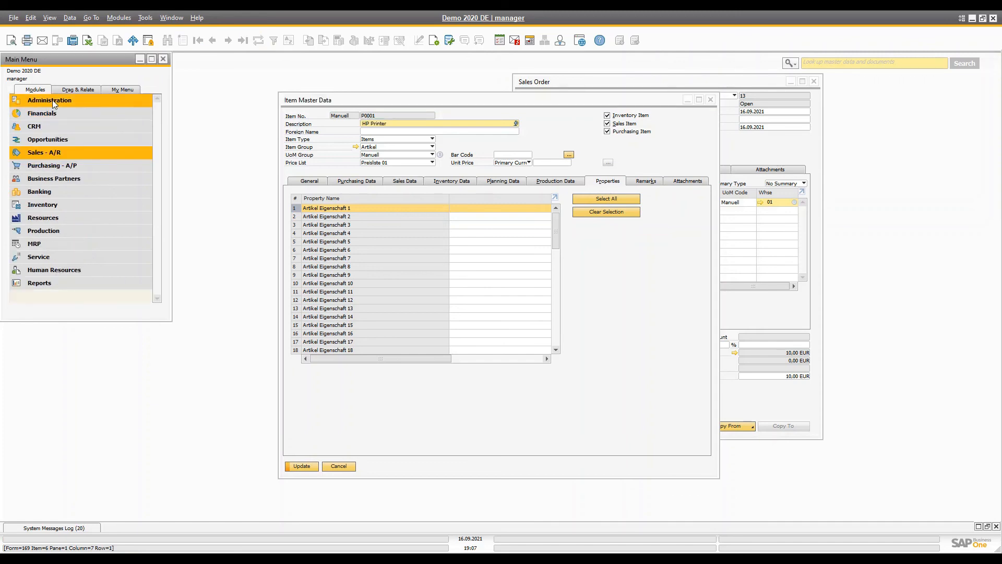
pyautogui.click(53, 99)
pyautogui.click(57, 165)
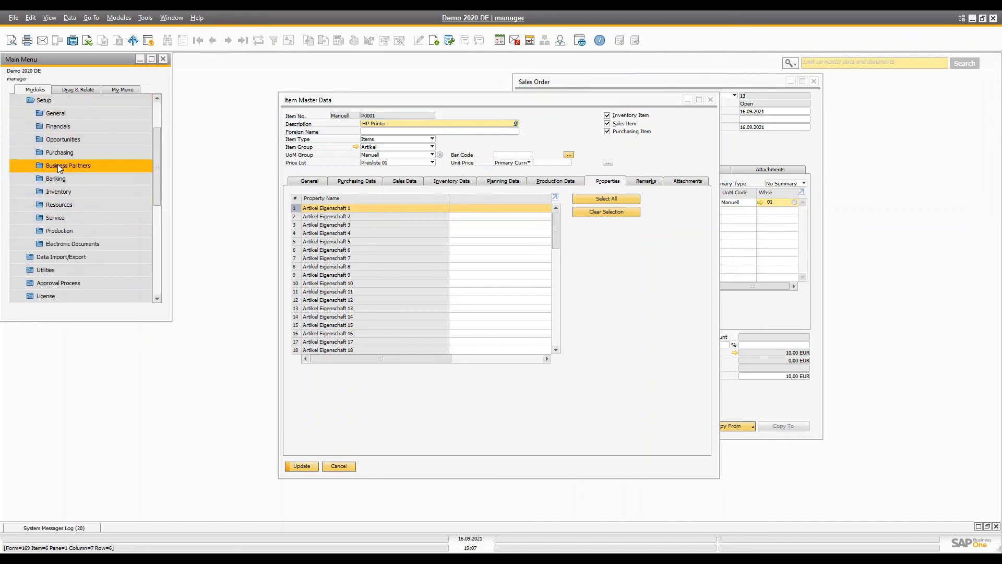
pyautogui.click(61, 193)
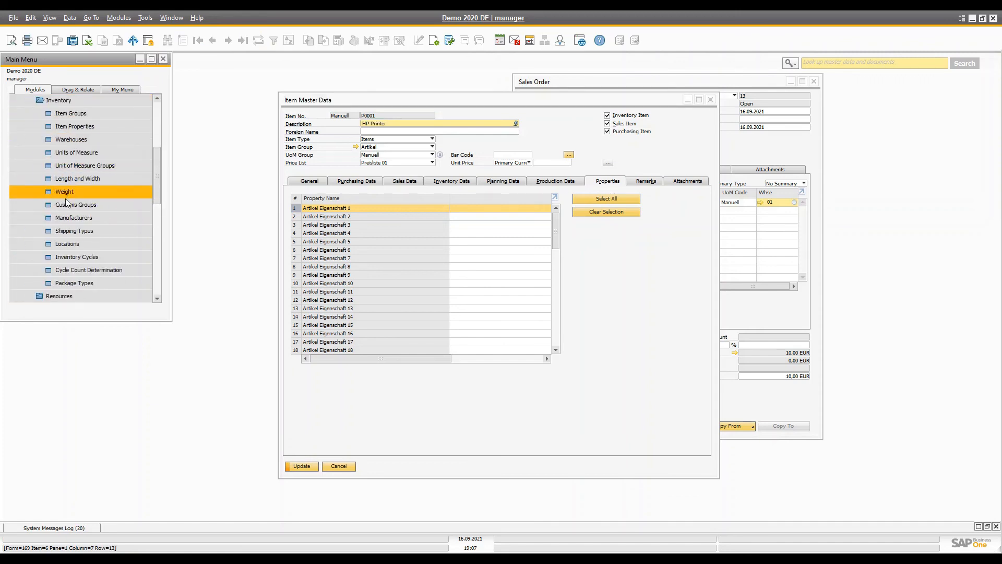
pyautogui.click(92, 125)
pyautogui.scroll(-16, 380, 243)
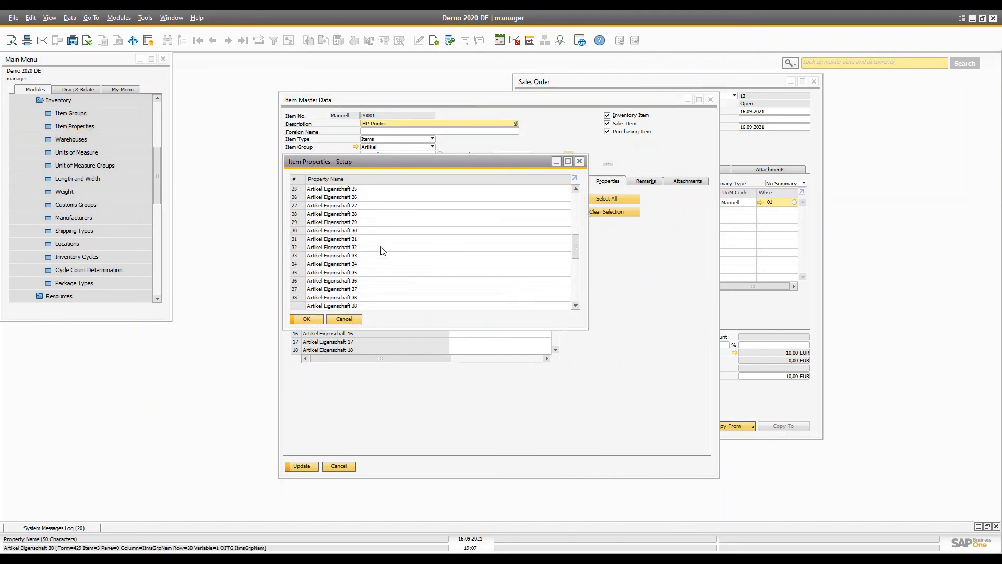
pyautogui.moveTo(387, 157); pyautogui.dragTo(700, 204)
# Rename the first item property, Artikel Eigenschaft 1, as "Bla blabla" and save the change
pyautogui.scroll(9, 651, 250)
pyautogui.scroll(8, 651, 250)
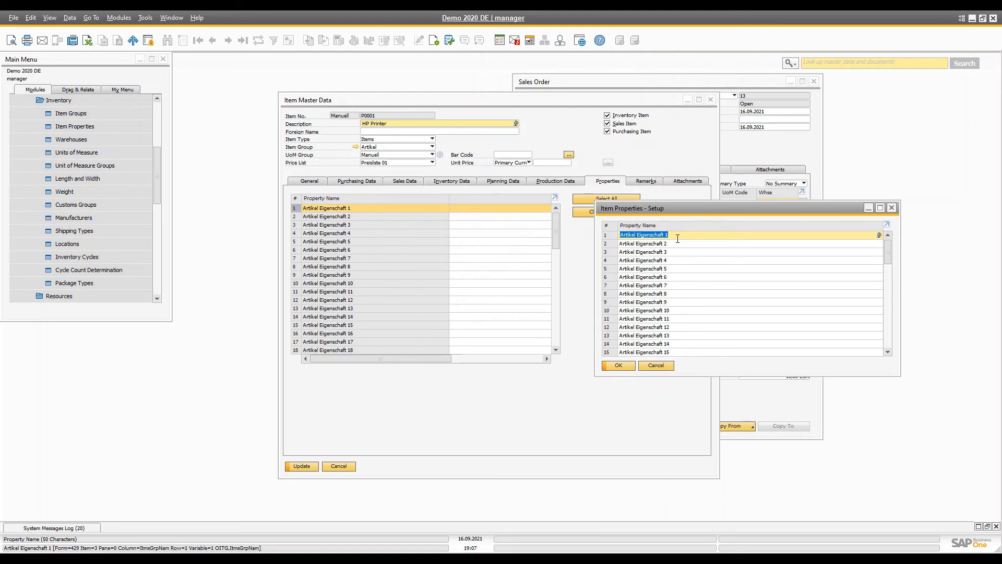
pyautogui.write('Bla blabla')
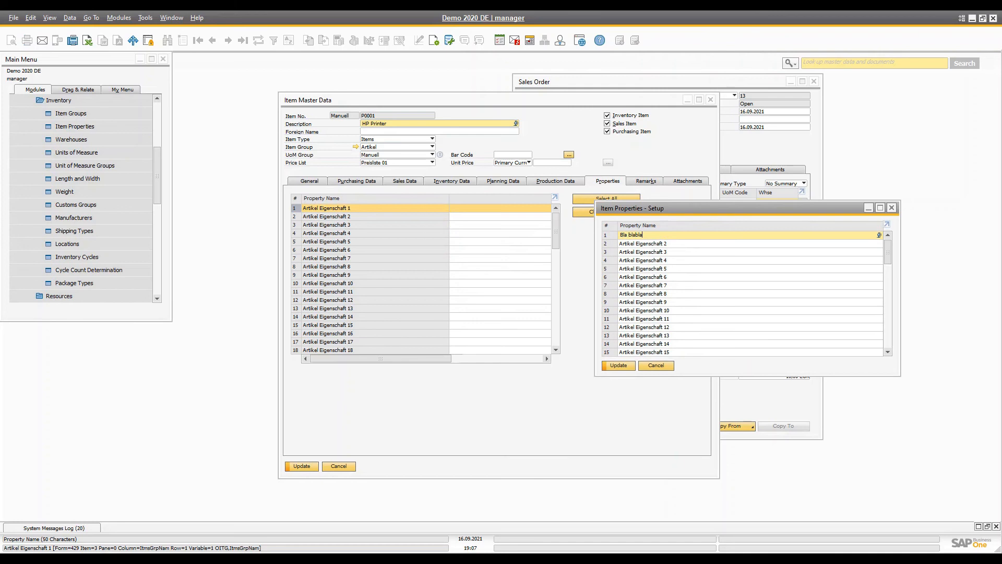
pyautogui.press('Return')
# Refresh the record of item P0001 so its property list shows the renamed first property
pyautogui.click(368, 416)
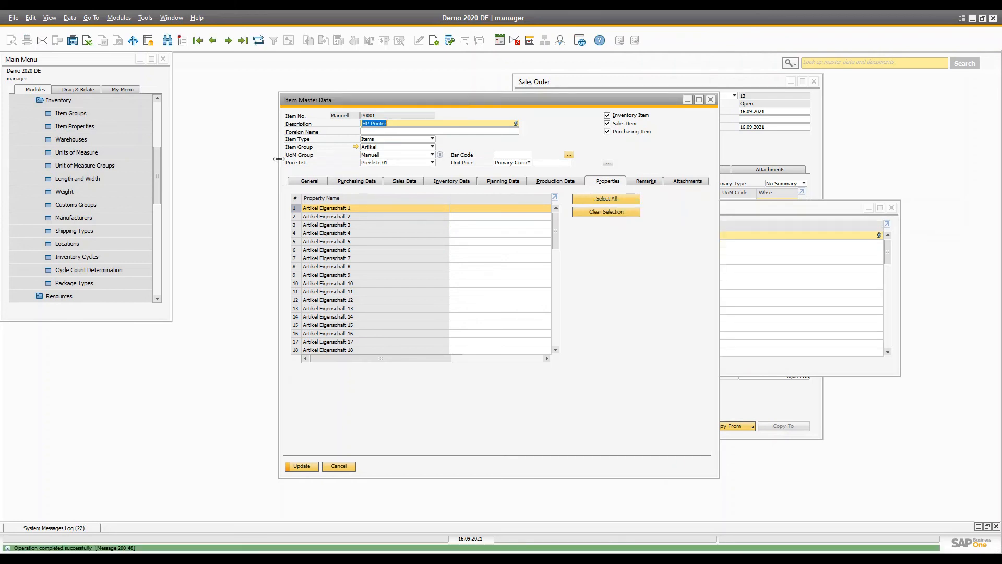
pyautogui.click(258, 41)
pyautogui.click(396, 294)
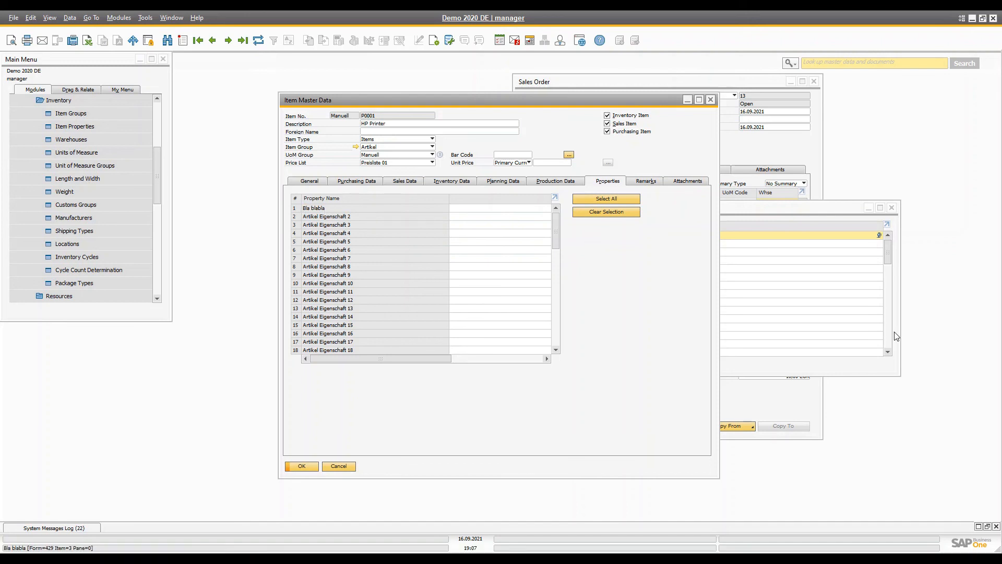
# Look through the remaining property names in the Item Properties setup and close it
pyautogui.click(807, 357)
pyautogui.scroll(-4, 763, 322)
pyautogui.scroll(-13, 763, 322)
pyautogui.click(607, 368)
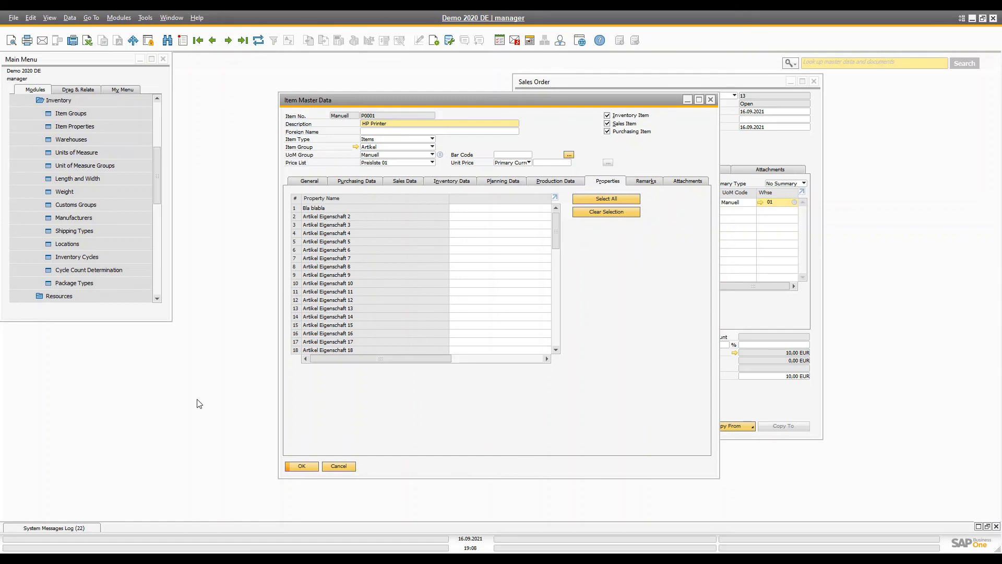
pyautogui.scroll(-1, 390, 210)
# Review the remarks and attachments areas of item P0001
pyautogui.click(646, 181)
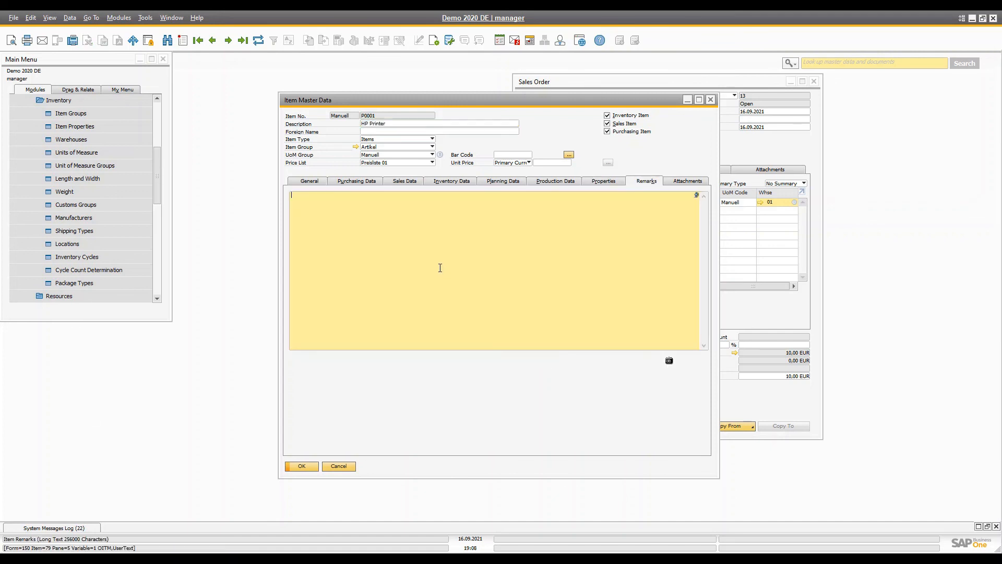
pyautogui.click(691, 181)
pyautogui.moveTo(481, 368); pyautogui.dragTo(429, 372)
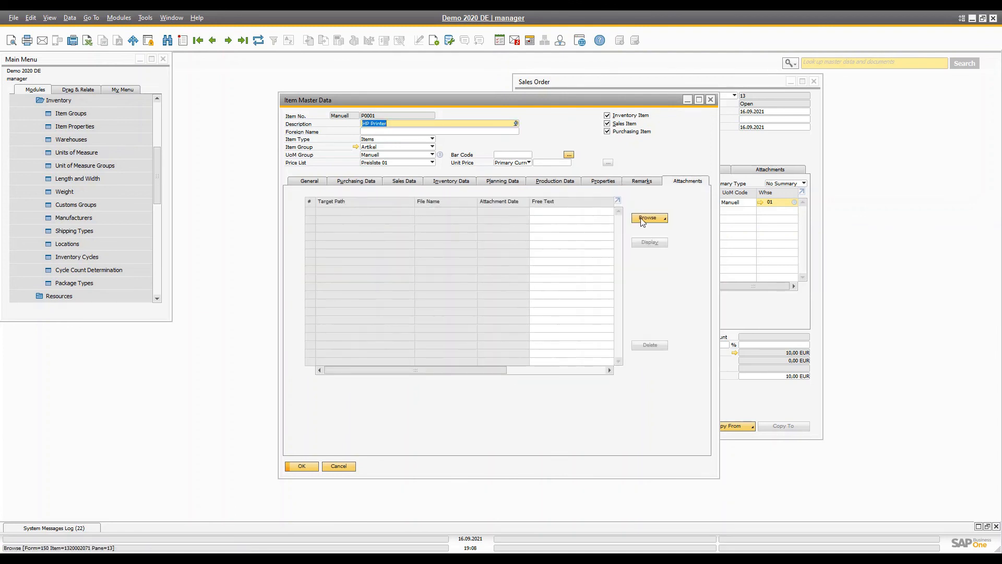
# Open the manufacturer setup from the item's general data, review it, and cancel without adding a manufacturer
pyautogui.click(310, 180)
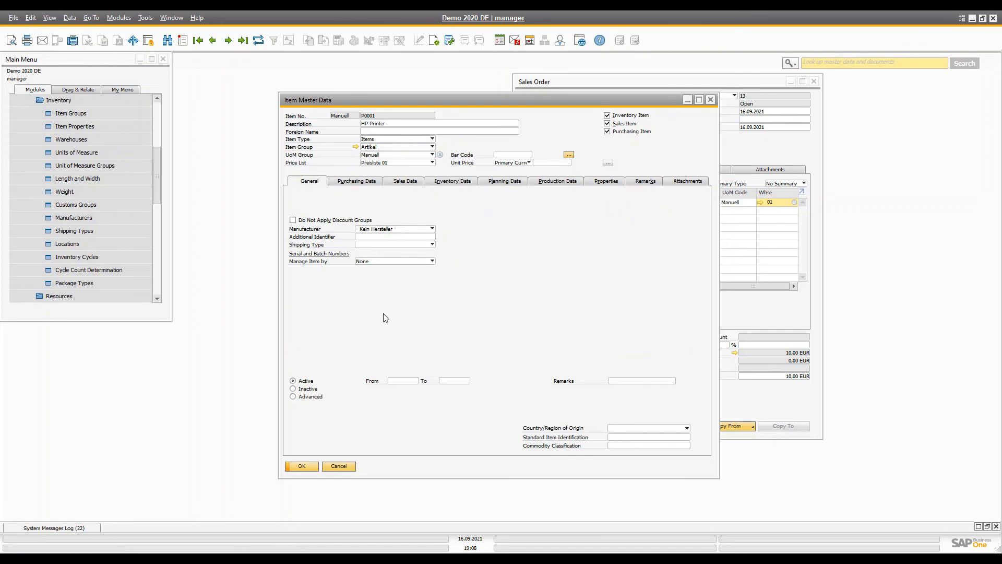
pyautogui.click(397, 228)
pyautogui.click(381, 246)
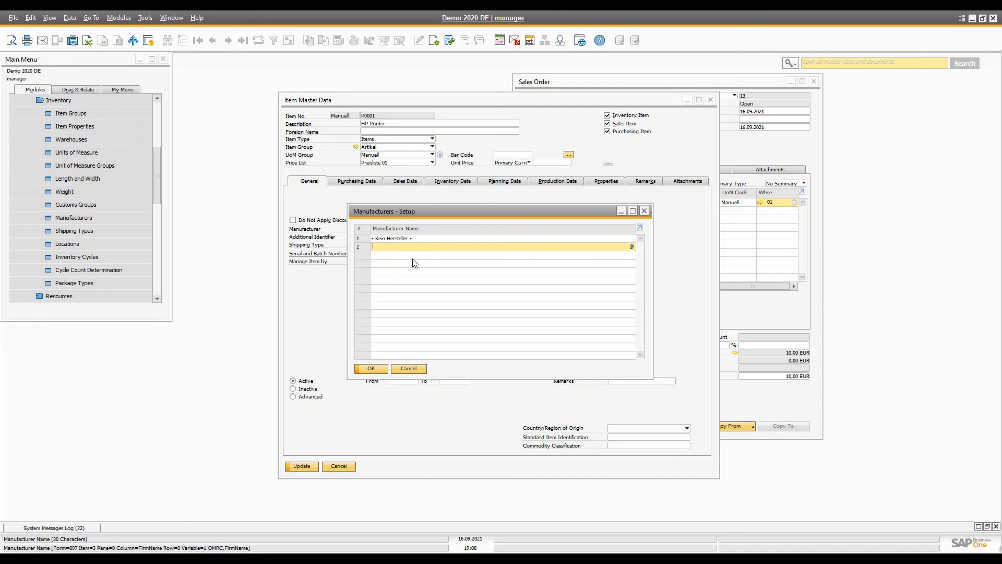
pyautogui.click(411, 369)
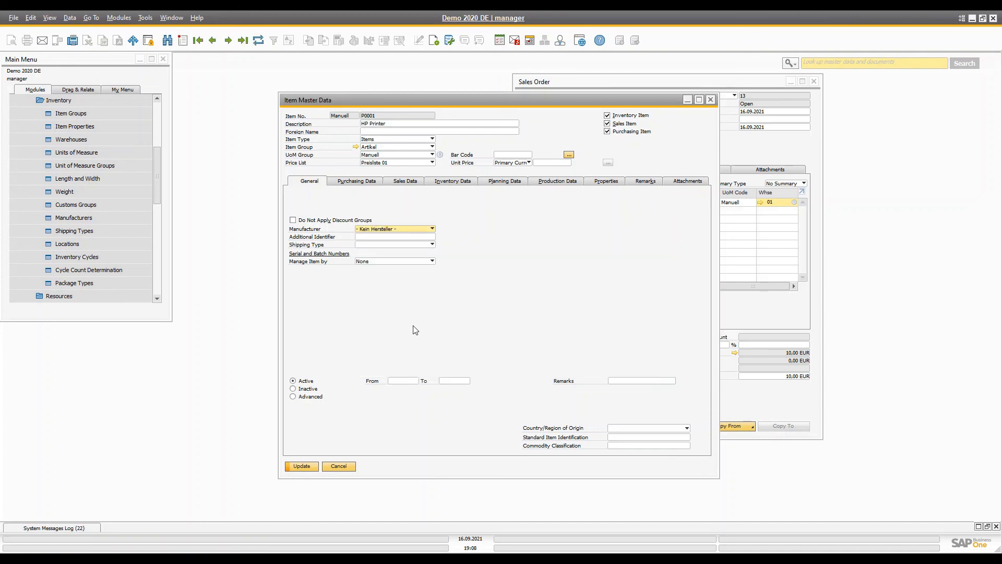
# Review the Additional Identifier field and the Shipping Type setup of the item, without defining a new shipping type
pyautogui.click(387, 236)
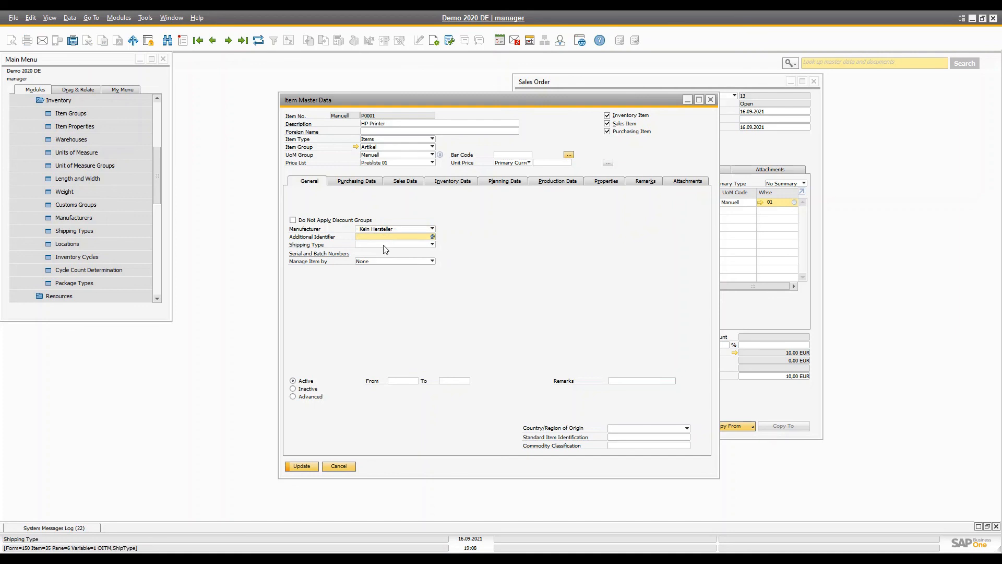
pyautogui.click(385, 245)
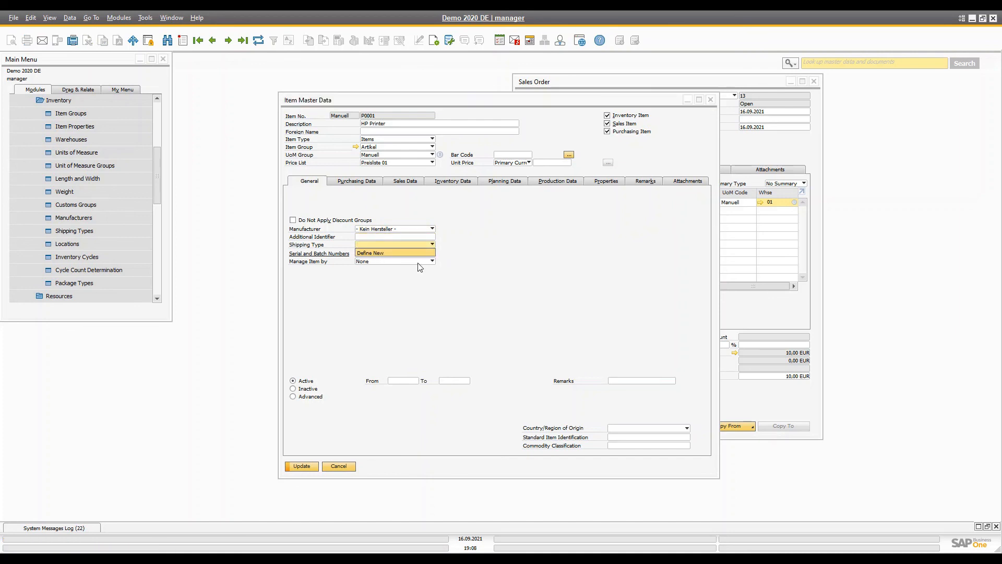
pyautogui.click(396, 253)
pyautogui.click(400, 362)
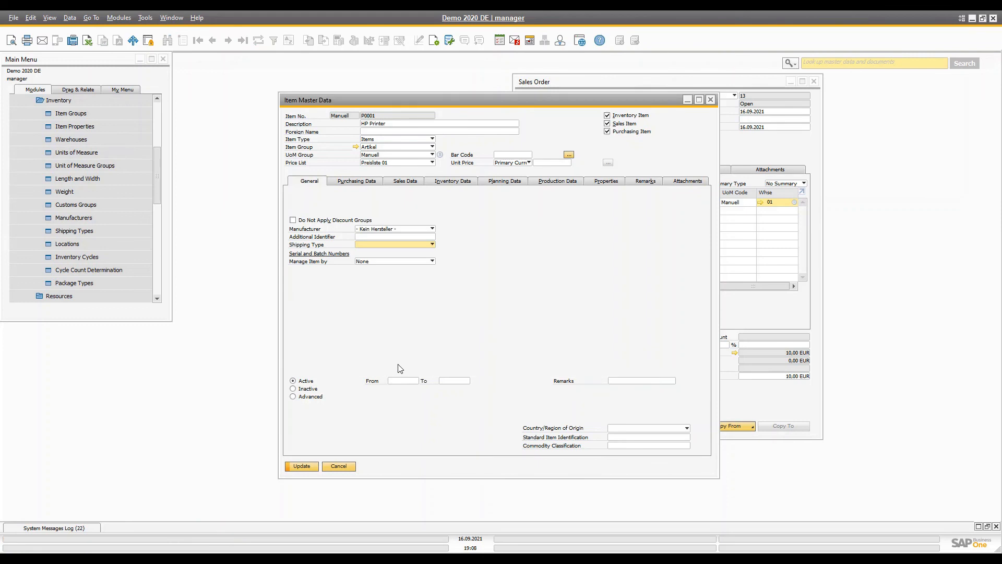
# Start a blank item record, discarding unsaved changes to P0001, and review the Manage Item by options
pyautogui.click(373, 263)
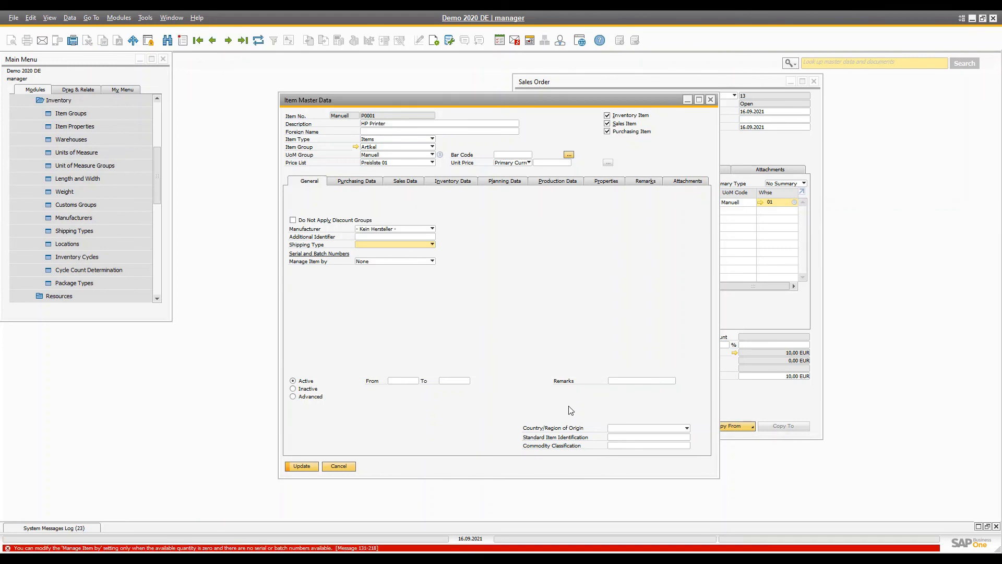
pyautogui.click(184, 40)
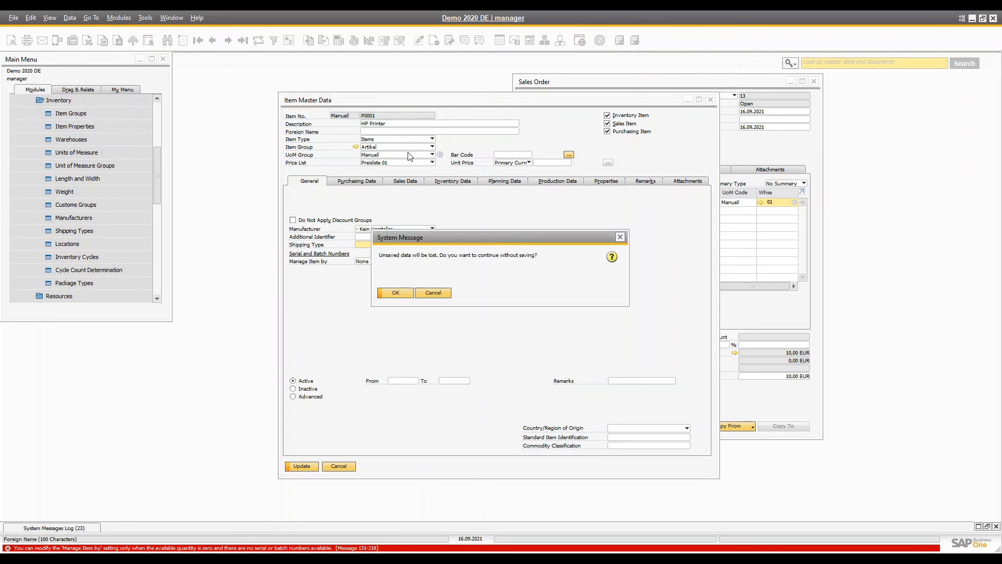
pyautogui.click(395, 293)
pyautogui.click(374, 261)
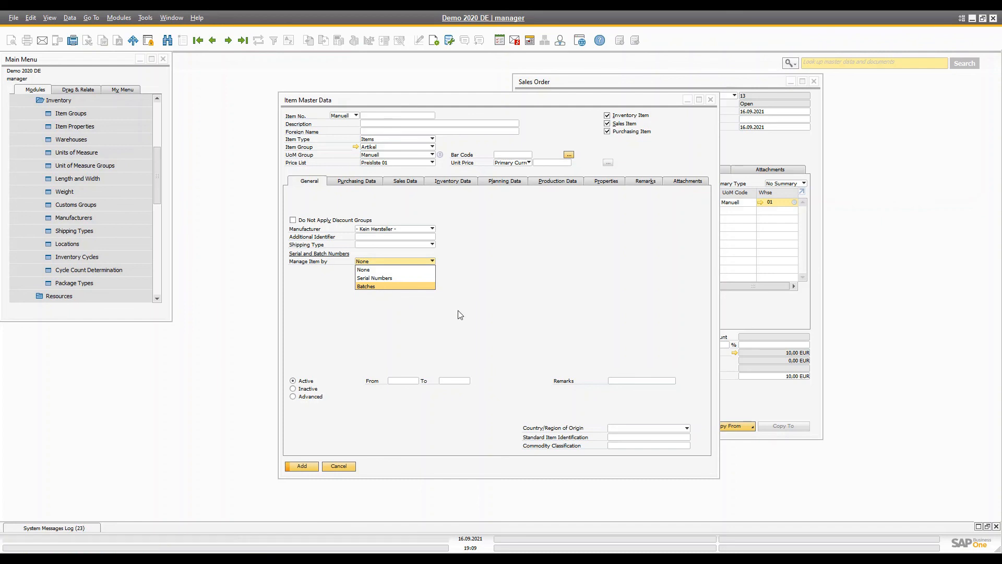
pyautogui.click(535, 330)
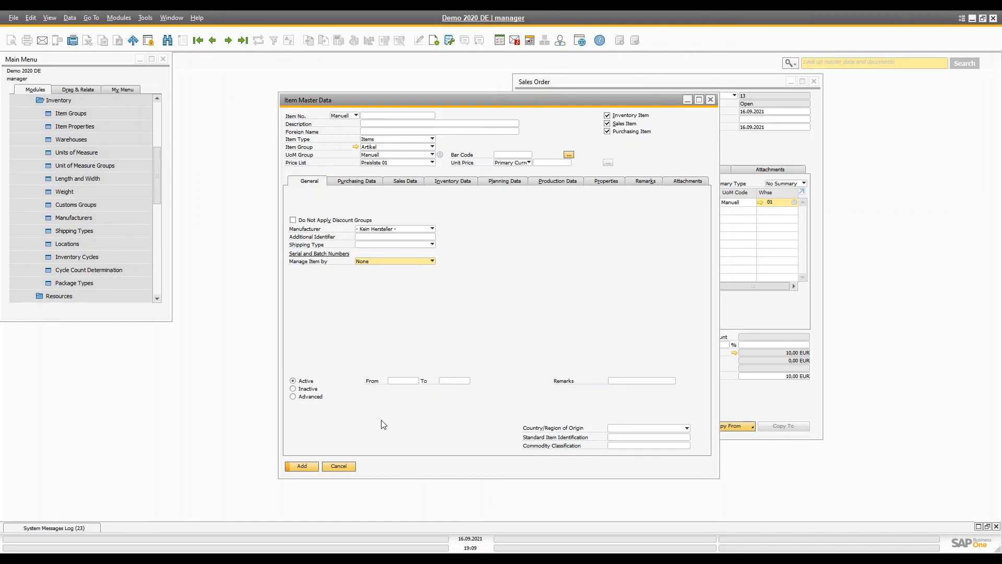
# Set the new item's status to Advanced and go to the start date of its active range
pyautogui.click(292, 396)
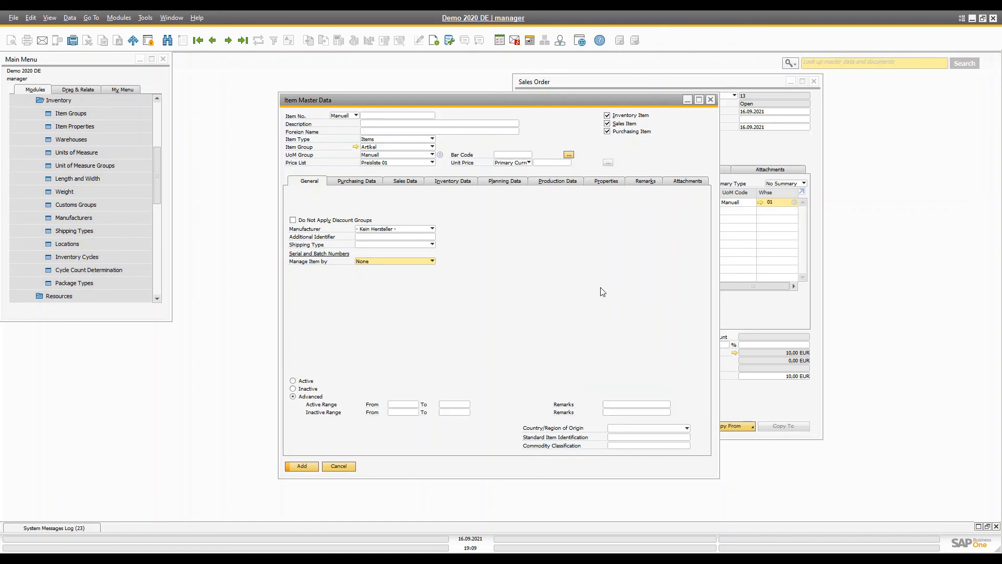
pyautogui.click(398, 404)
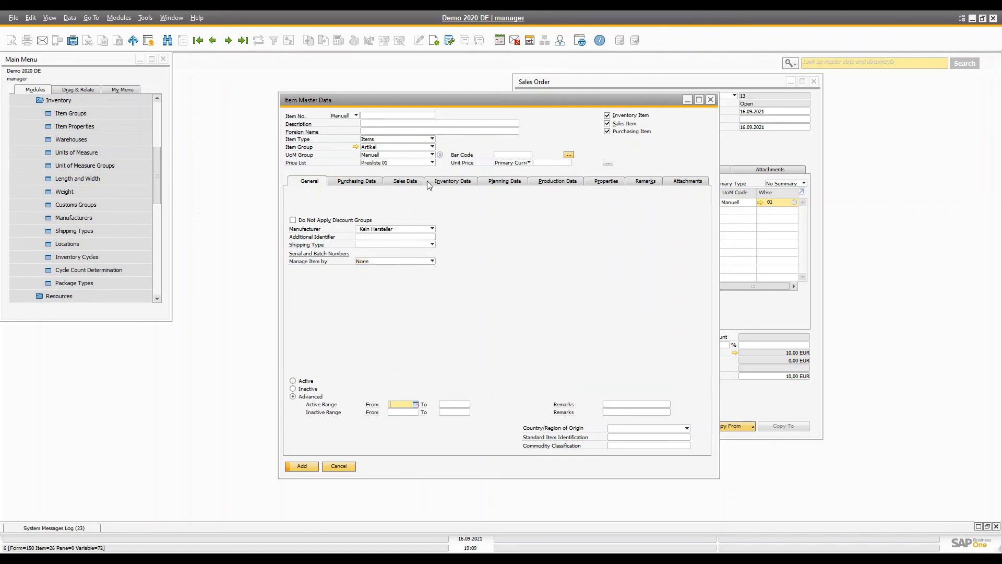